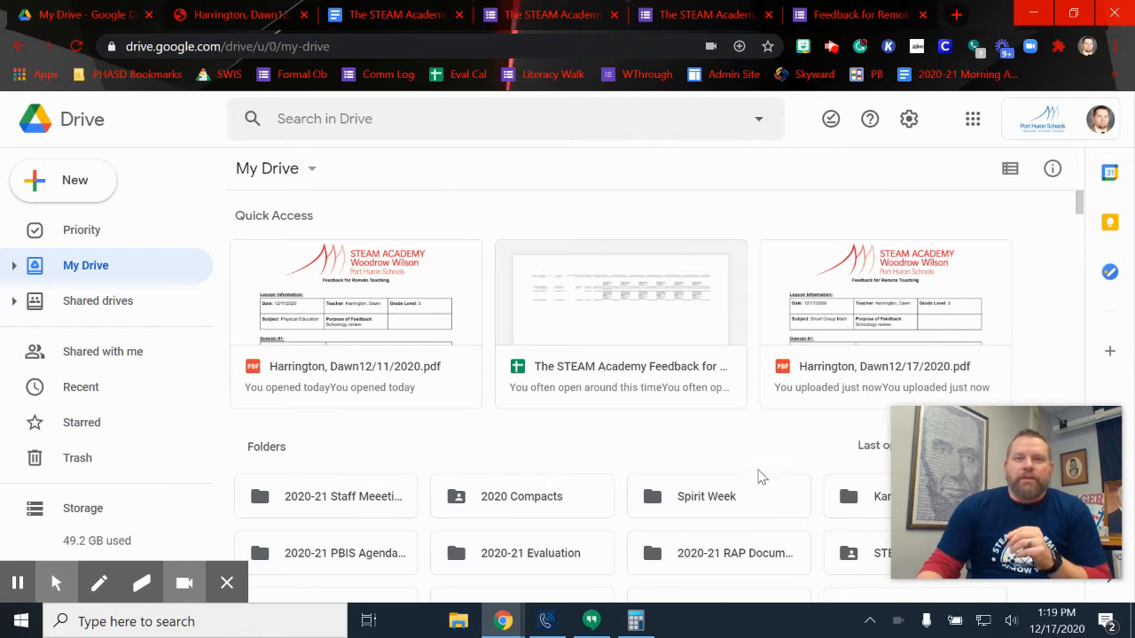
Show the responses summary of The STEAM Academy Feedback for Remote Teaching form, with 5 responses
left_click(682, 22)
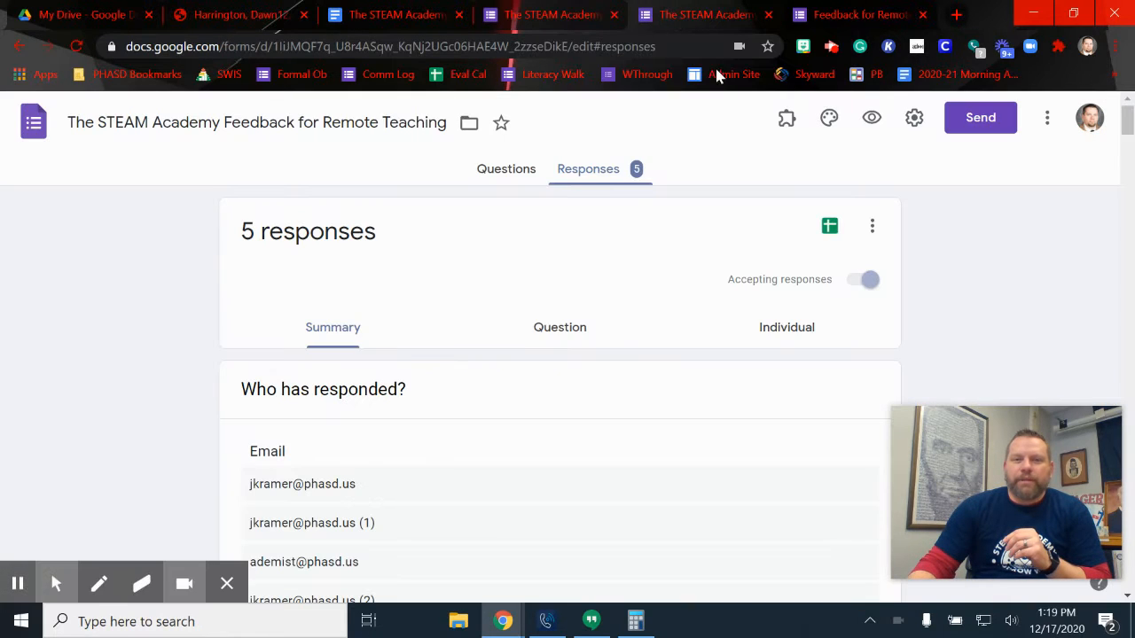
Look through a submitted response's answers: grade 3, Small Group Math and the 1B comments
left_click(832, 15)
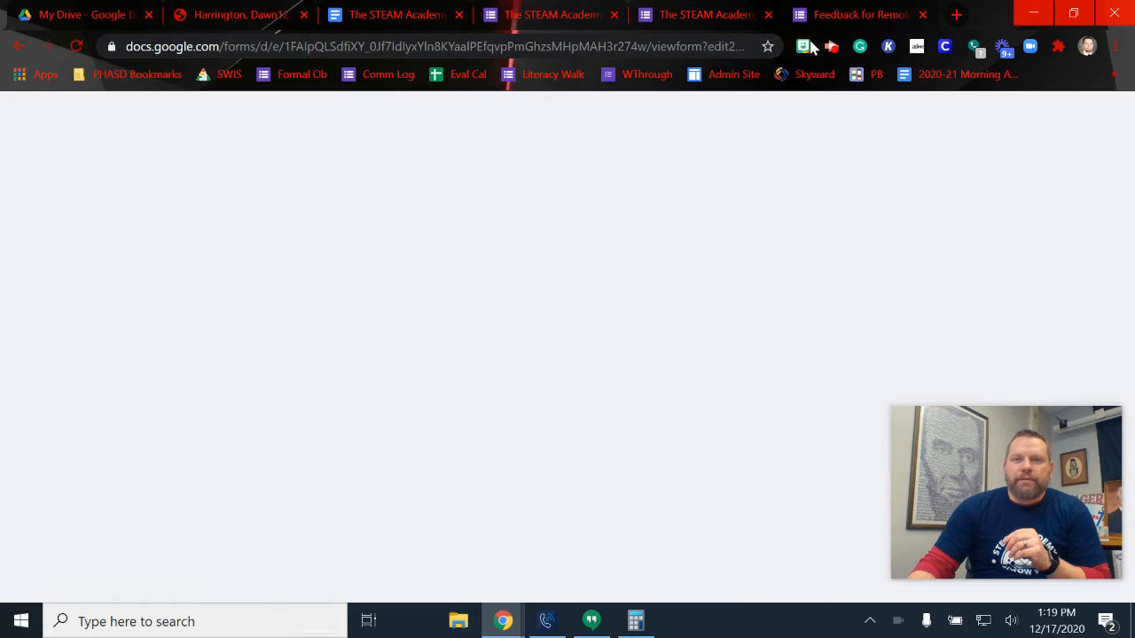
scroll(642, 443, "down", 1)
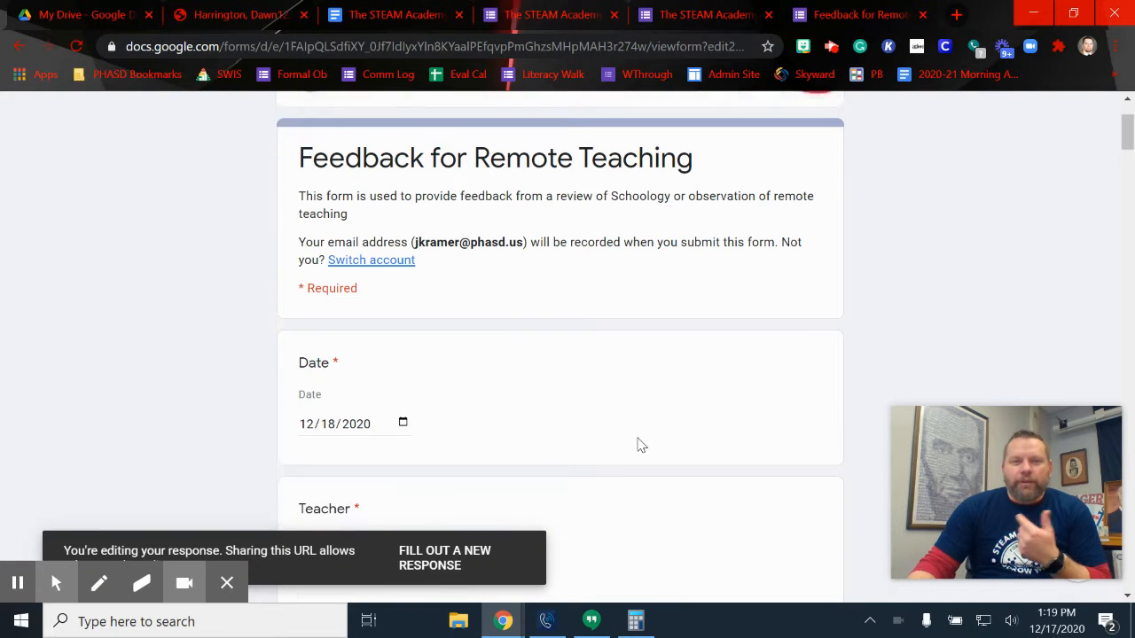
scroll(641, 443, "down", 5)
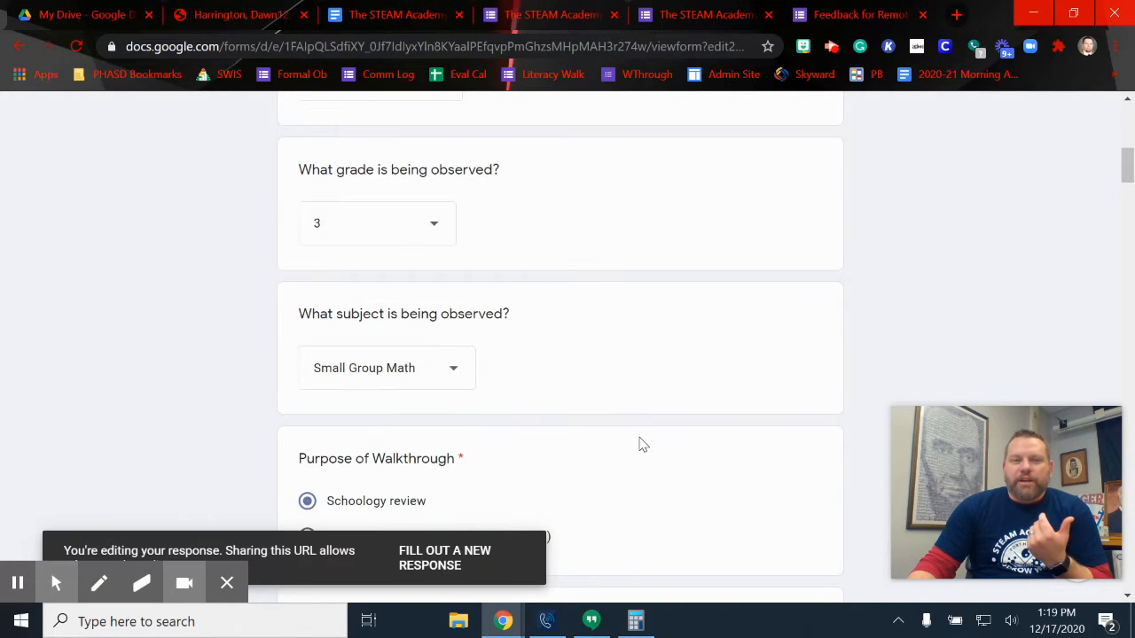
scroll(407, 246, "up", 2)
scroll(540, 307, "down", 10)
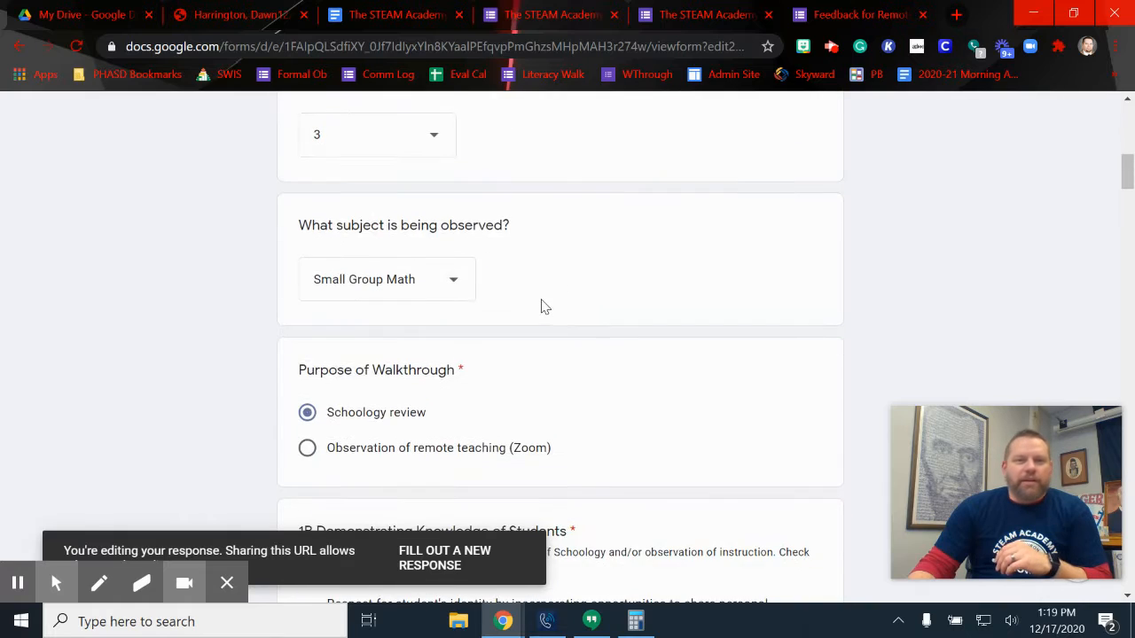
scroll(429, 289, "down", 2)
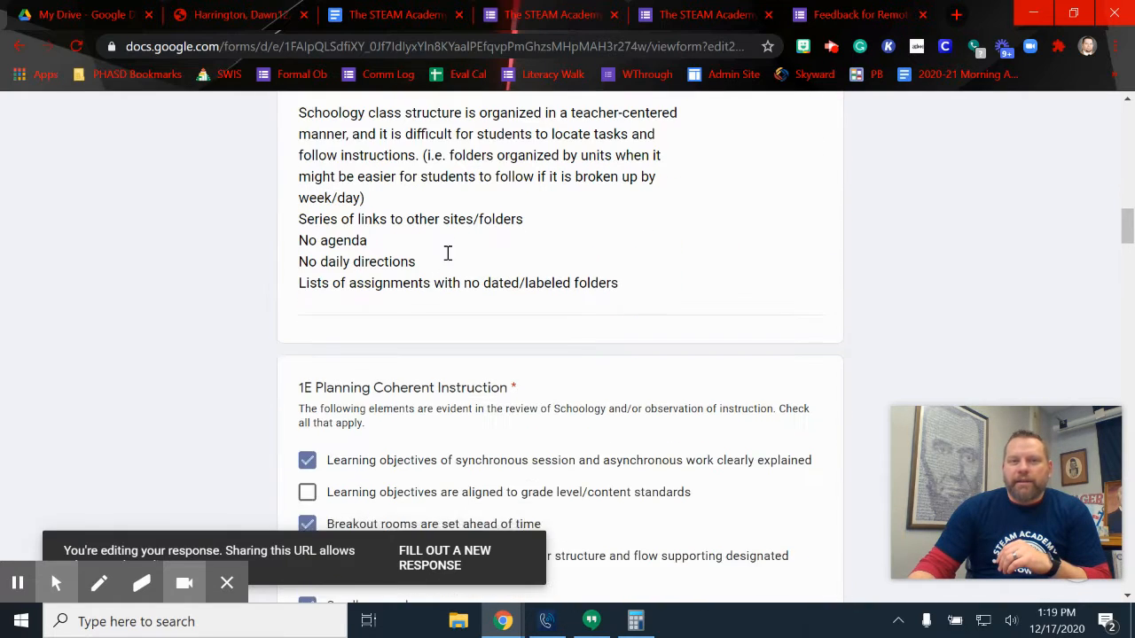
scroll(446, 253, "up", 1)
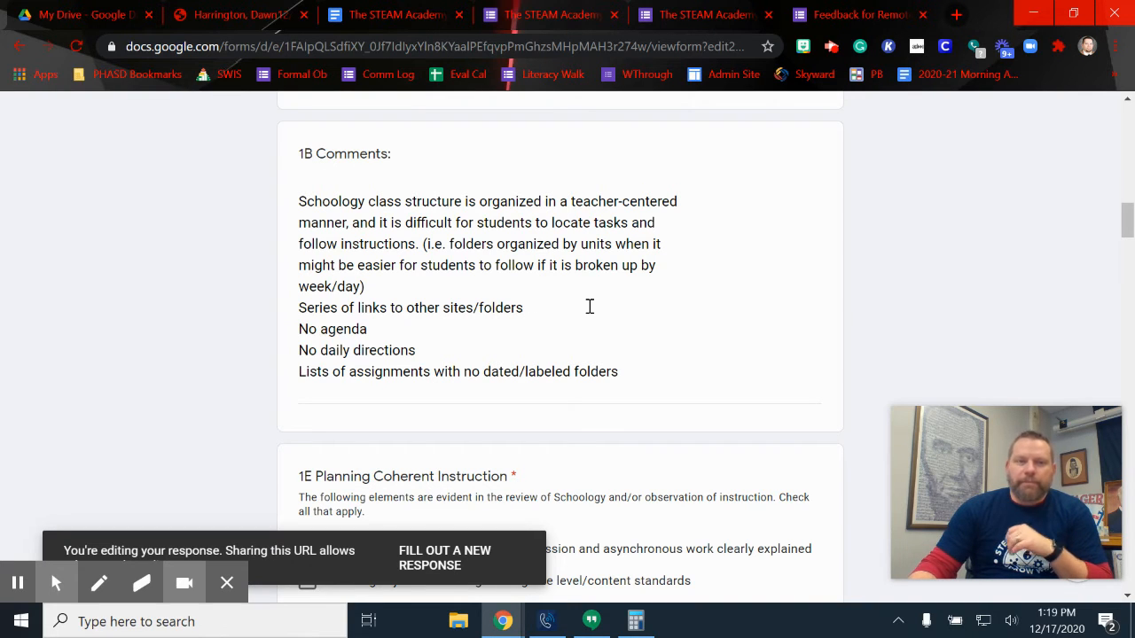
scroll(588, 306, "up", 15)
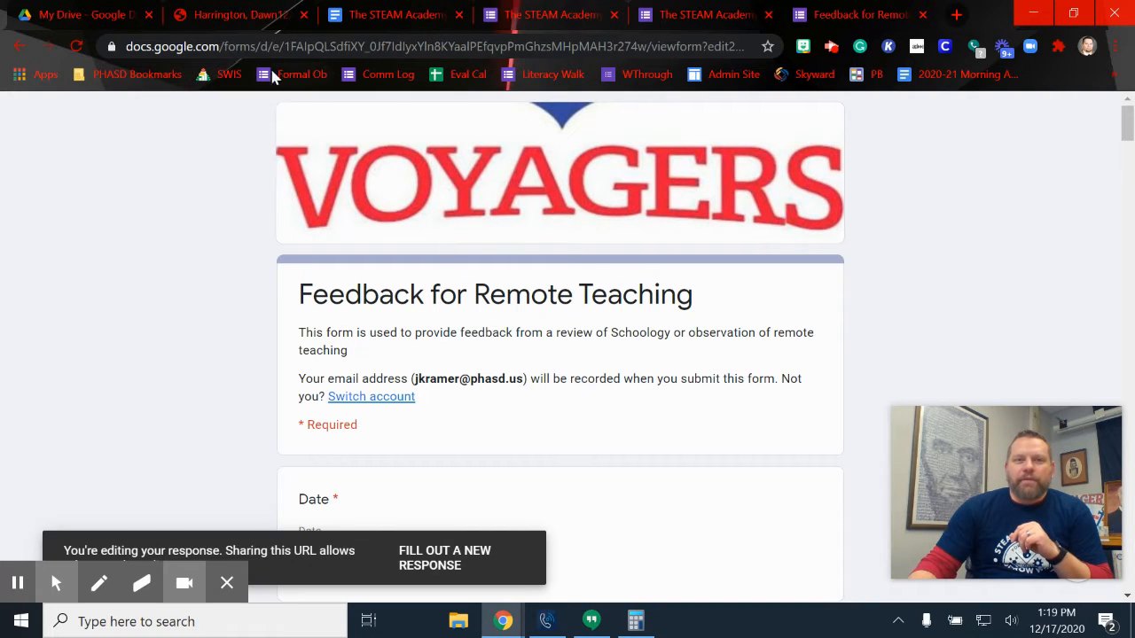
Read through all 4 pages of the grade 3 Physical Education feedback PDF
left_click(248, 23)
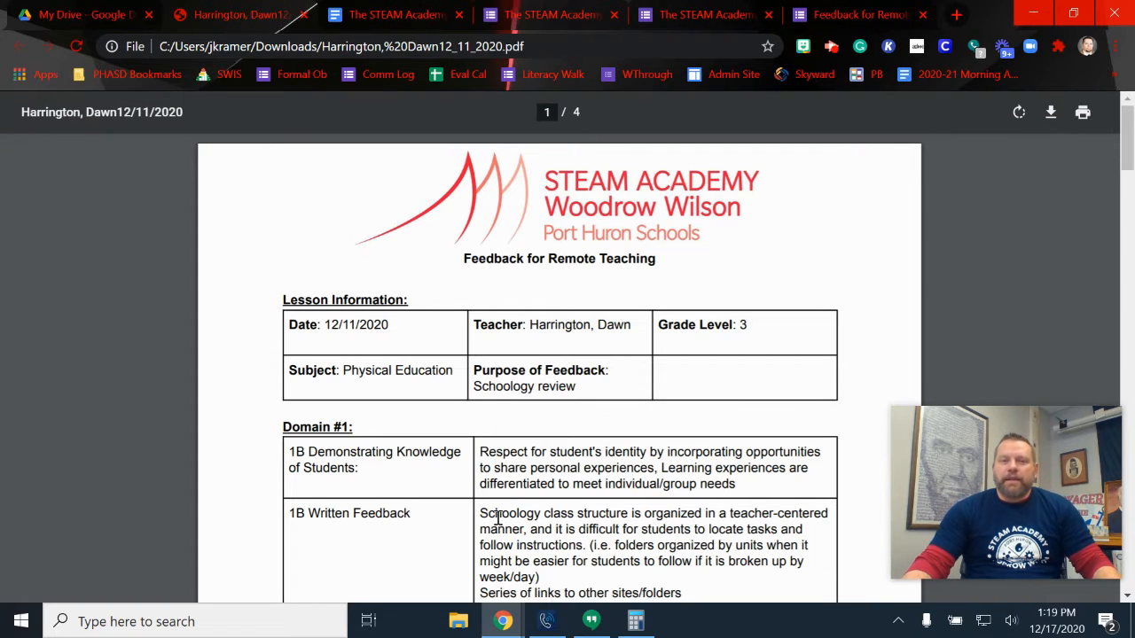
scroll(549, 381, "down", 2)
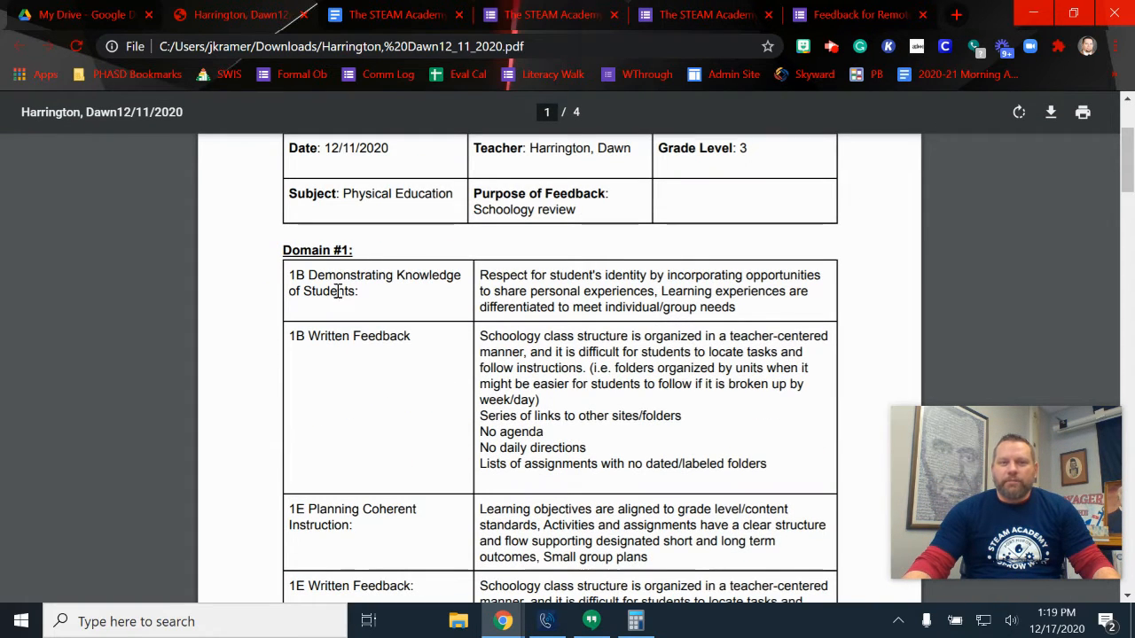
scroll(349, 481, "down", 2)
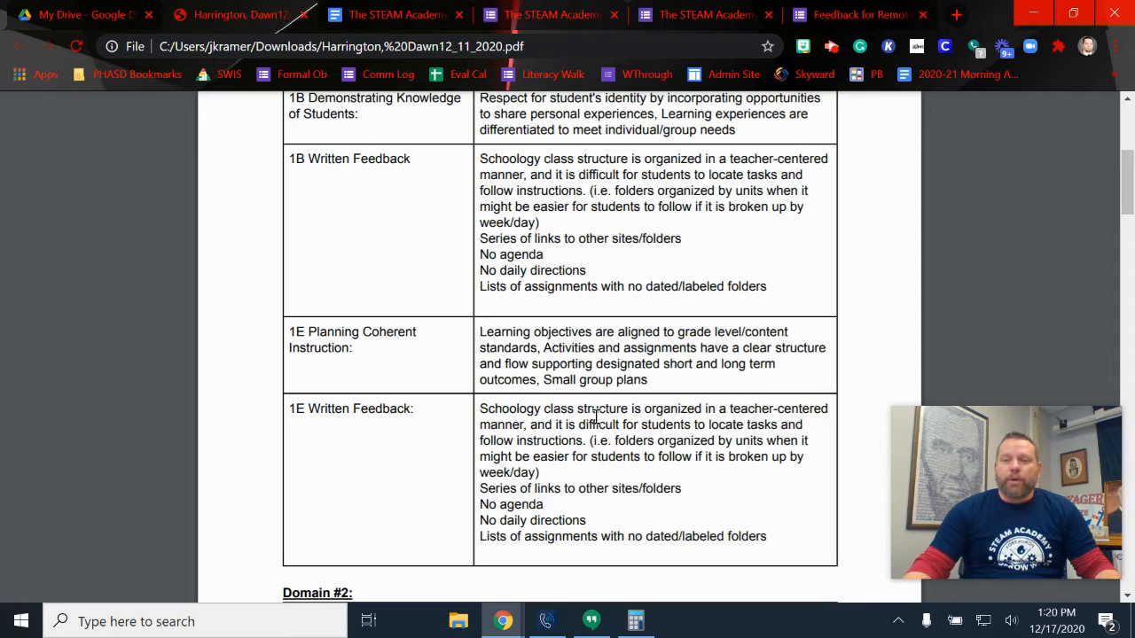
scroll(596, 417, "down", 5)
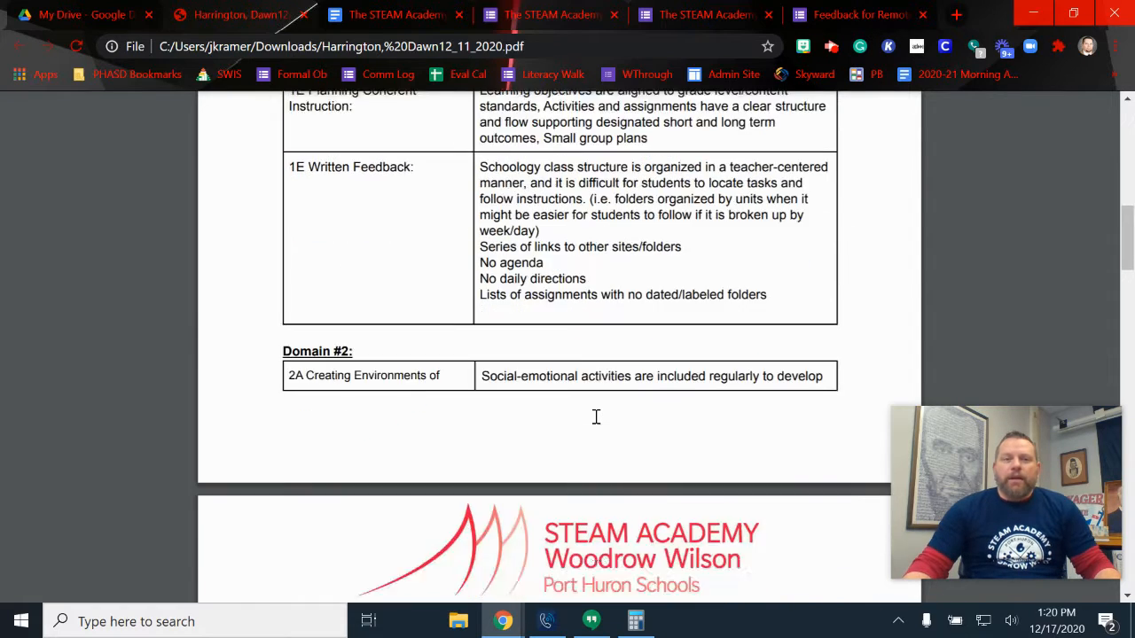
scroll(595, 416, "down", 8)
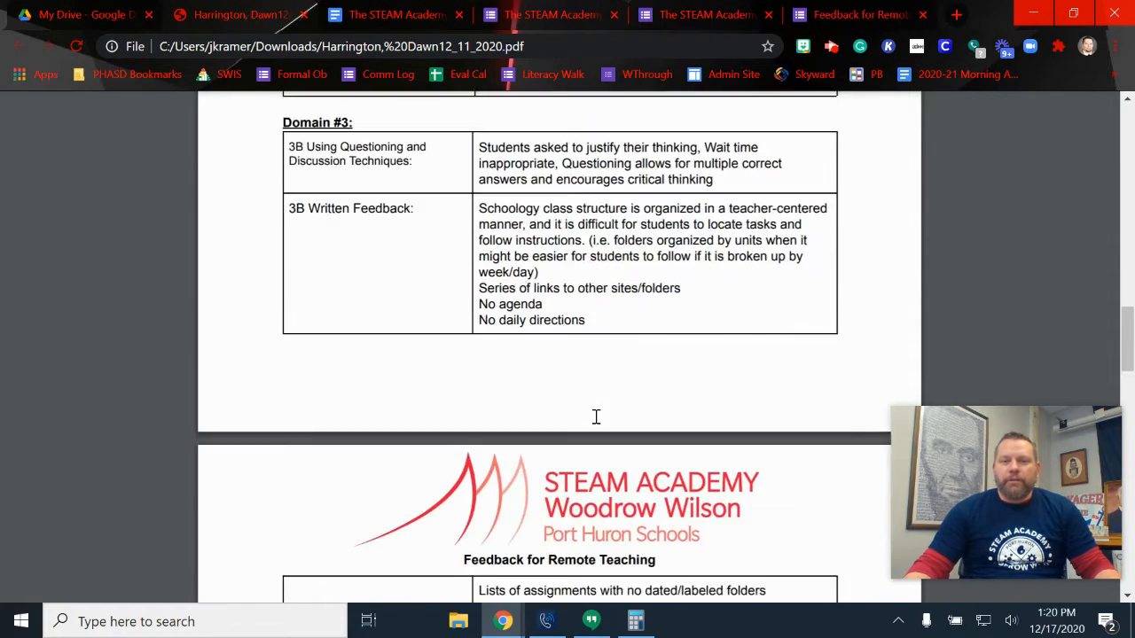
scroll(595, 416, "down", 5)
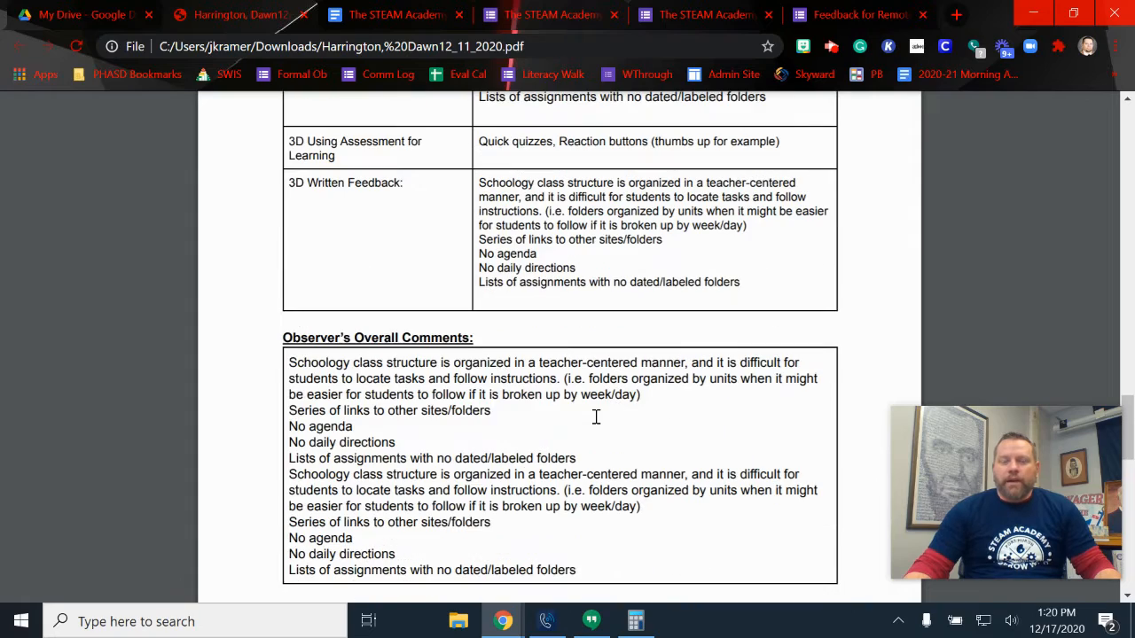
scroll(596, 417, "down", 5)
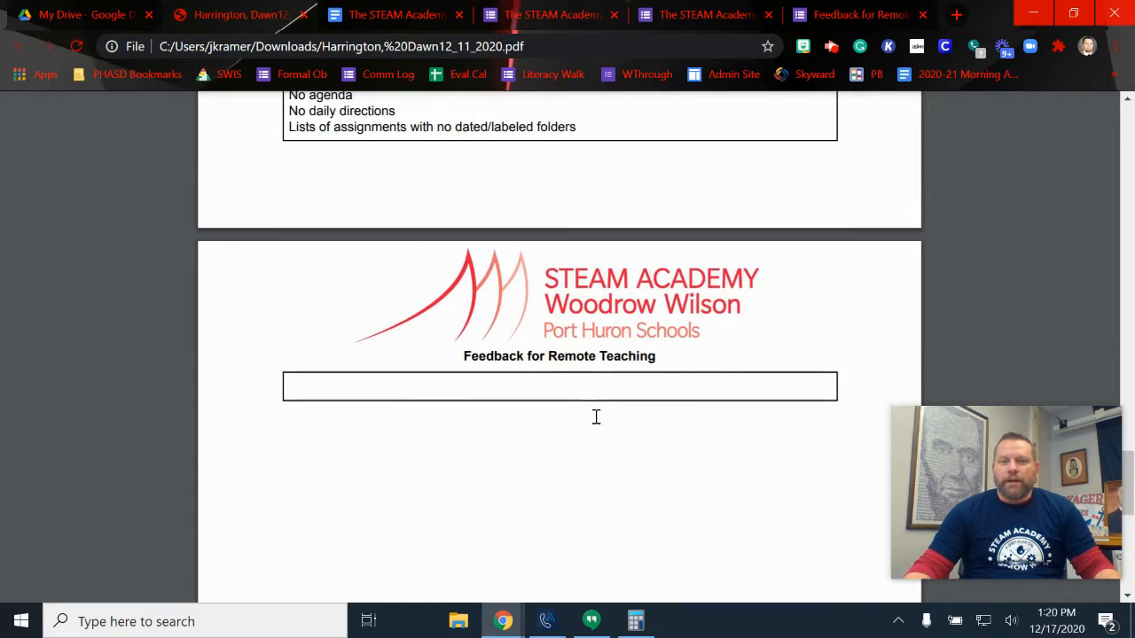
scroll(596, 417, "up", 15)
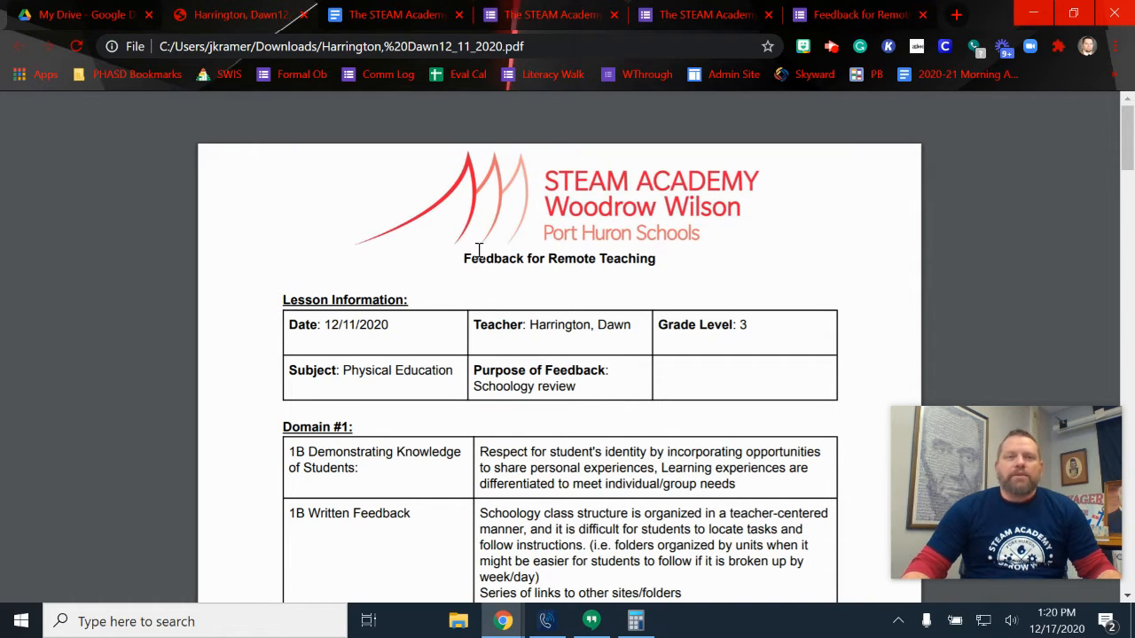
Check the template's <<Date:>>, <<Teacher>> and <<1B Comments:>> placeholders, then go back to the responses summary
left_click(424, 19)
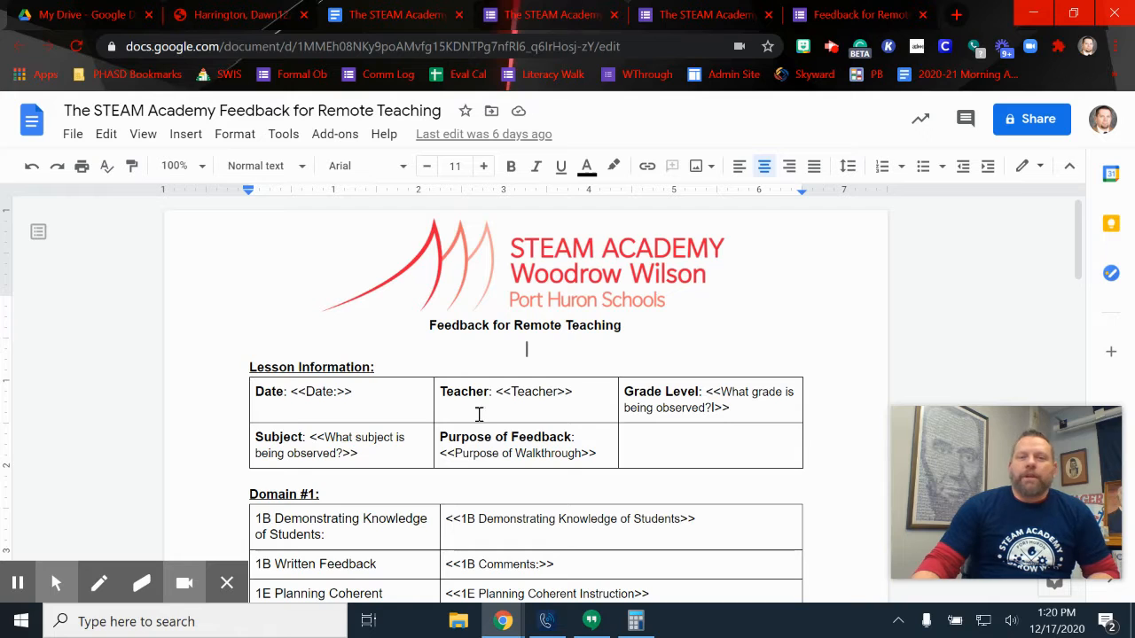
left_click(689, 15)
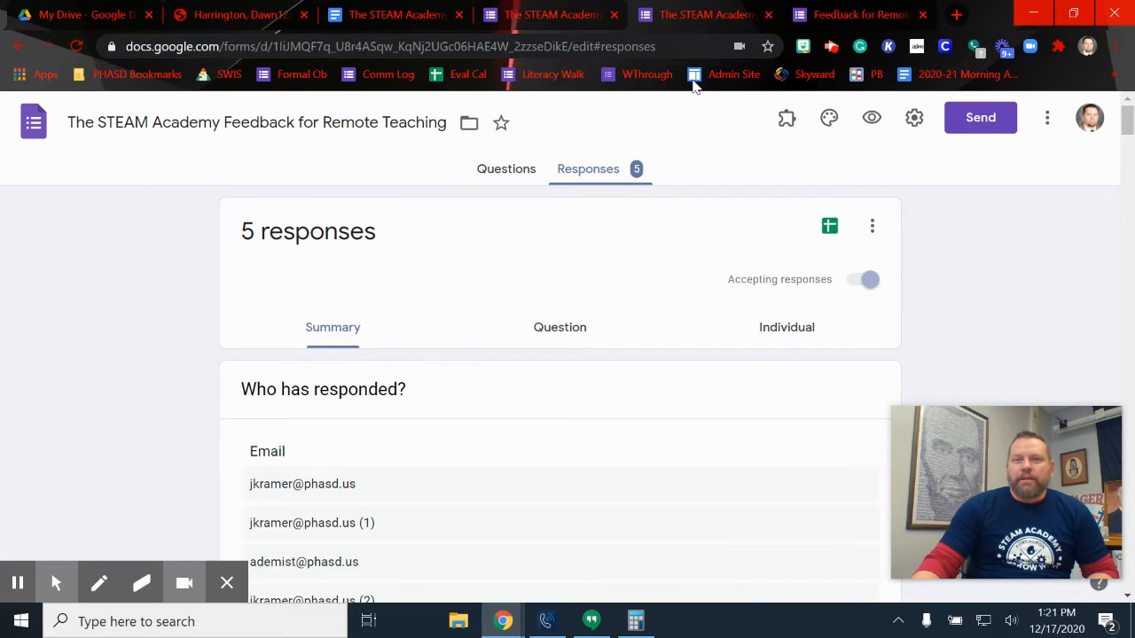
Open the feedback form's linked responses spreadsheet from the form editor's Responses tab
left_click(842, 15)
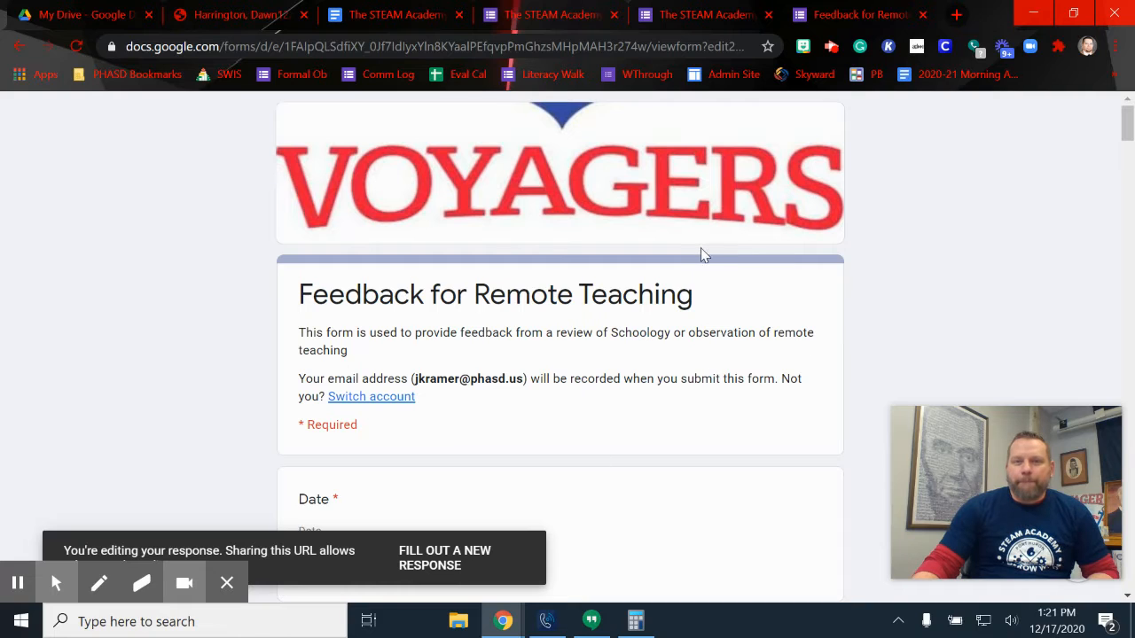
left_click(575, 13)
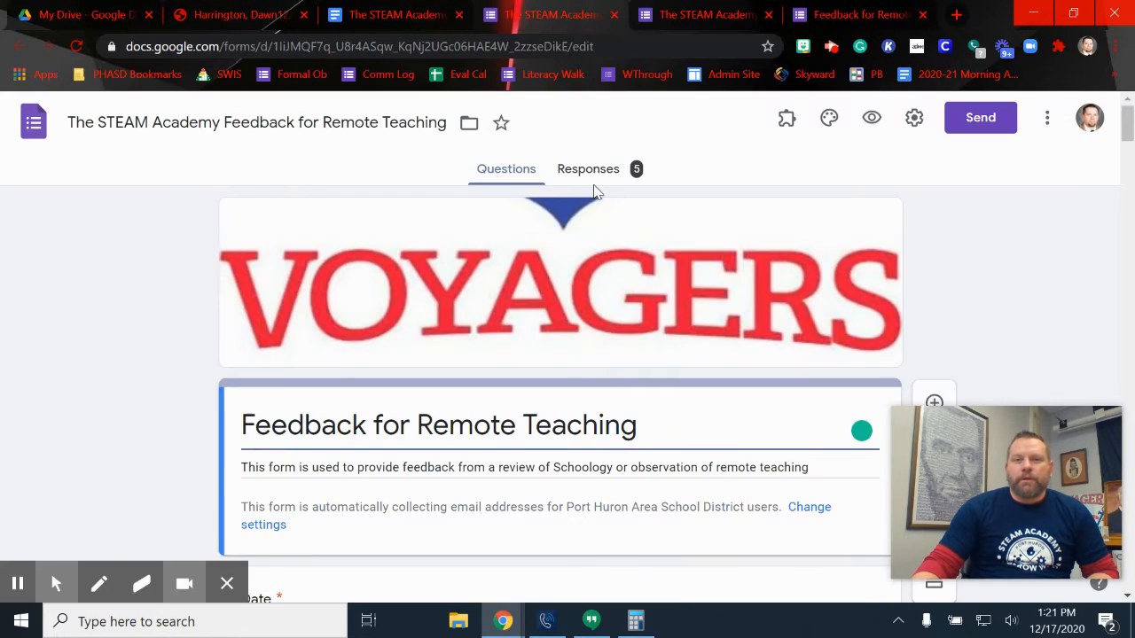
left_click(589, 175)
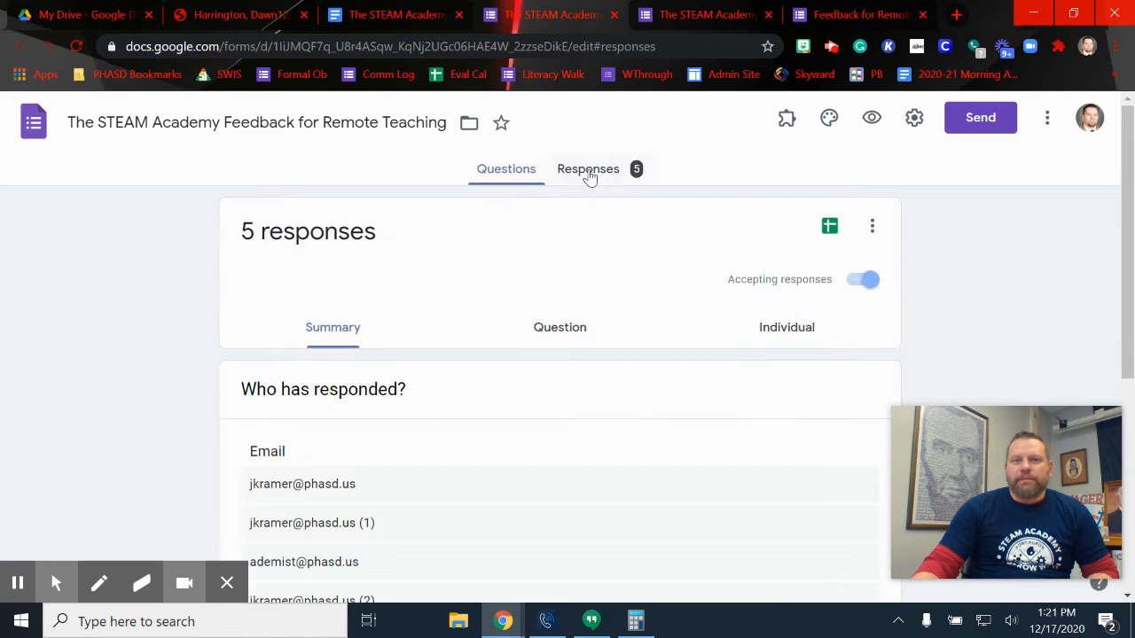
left_click(829, 231)
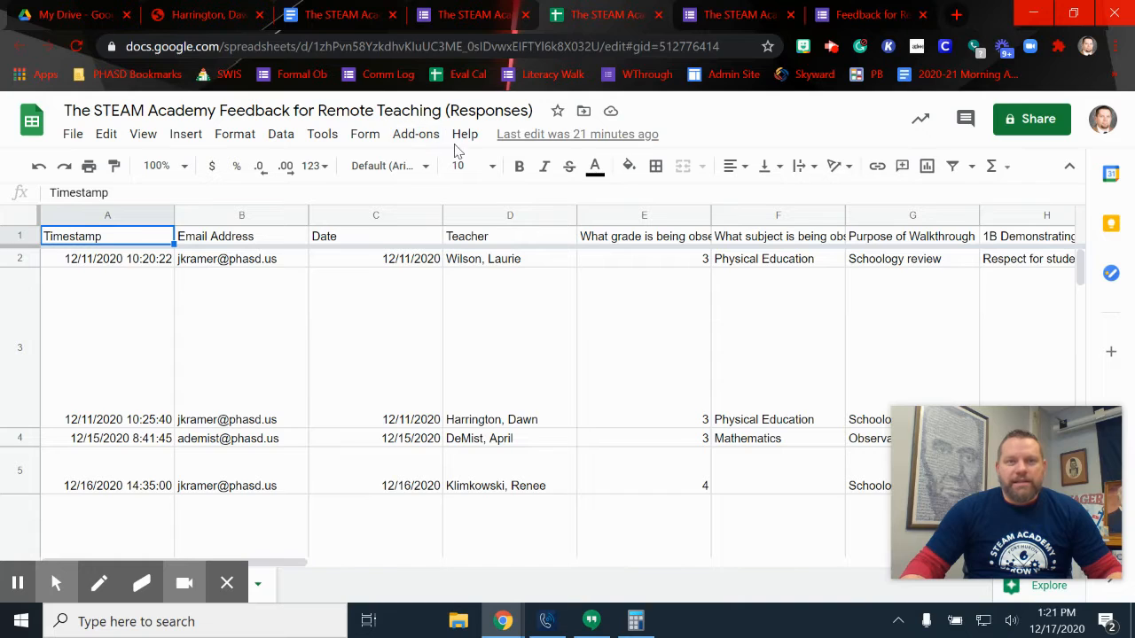
left_click(417, 138)
mouse_move(425, 216)
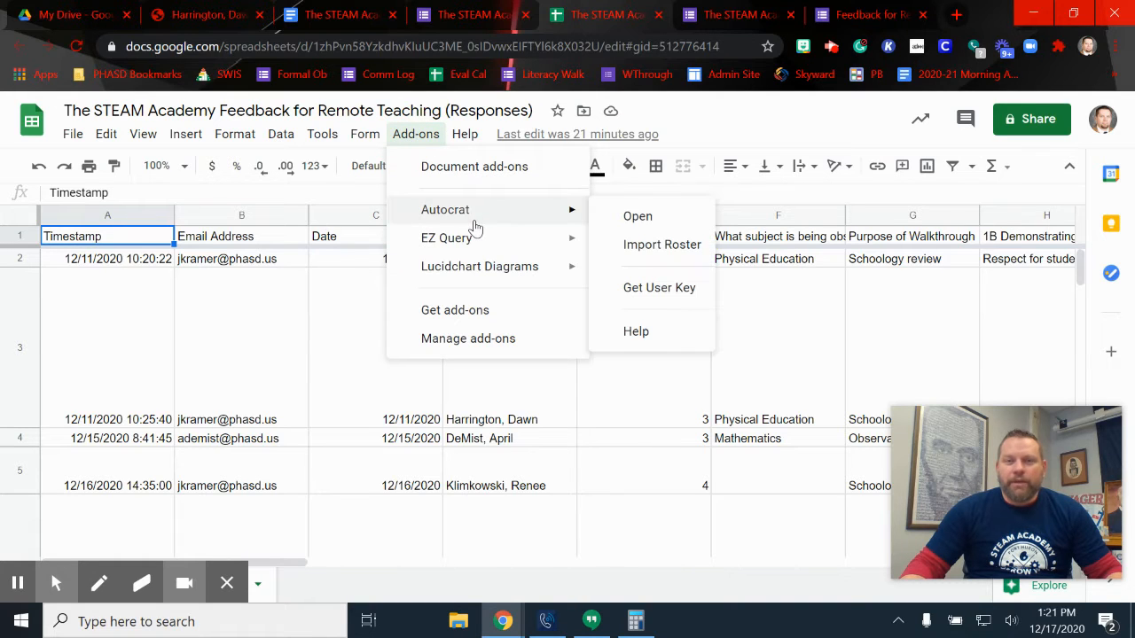
left_click(465, 319)
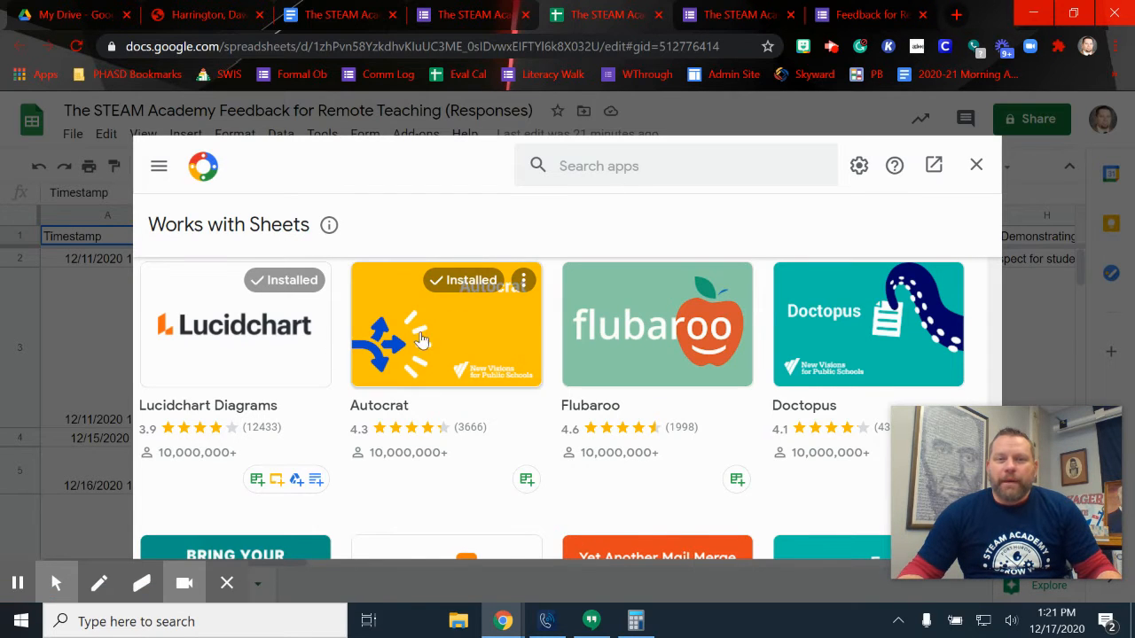
left_click(621, 169)
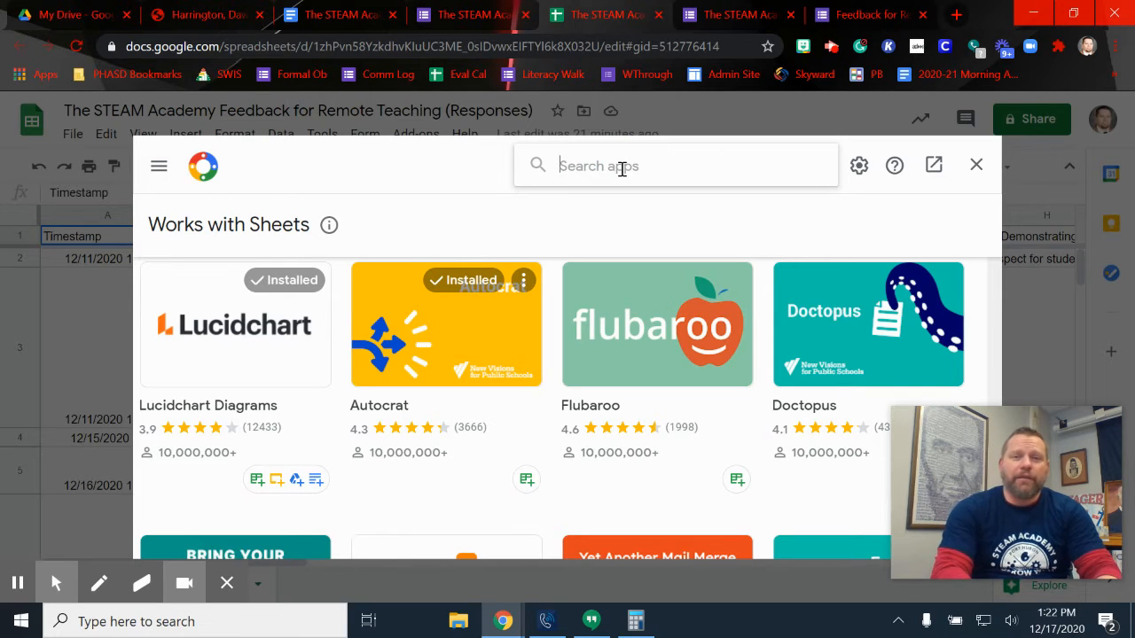
type("autocra")
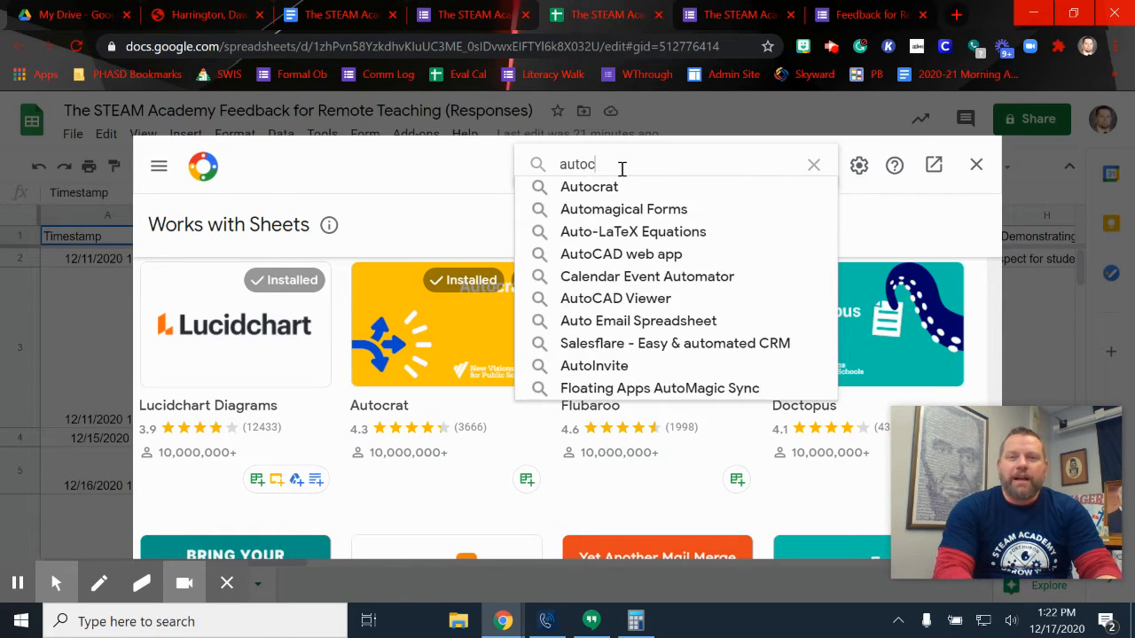
type("t")
key("Return")
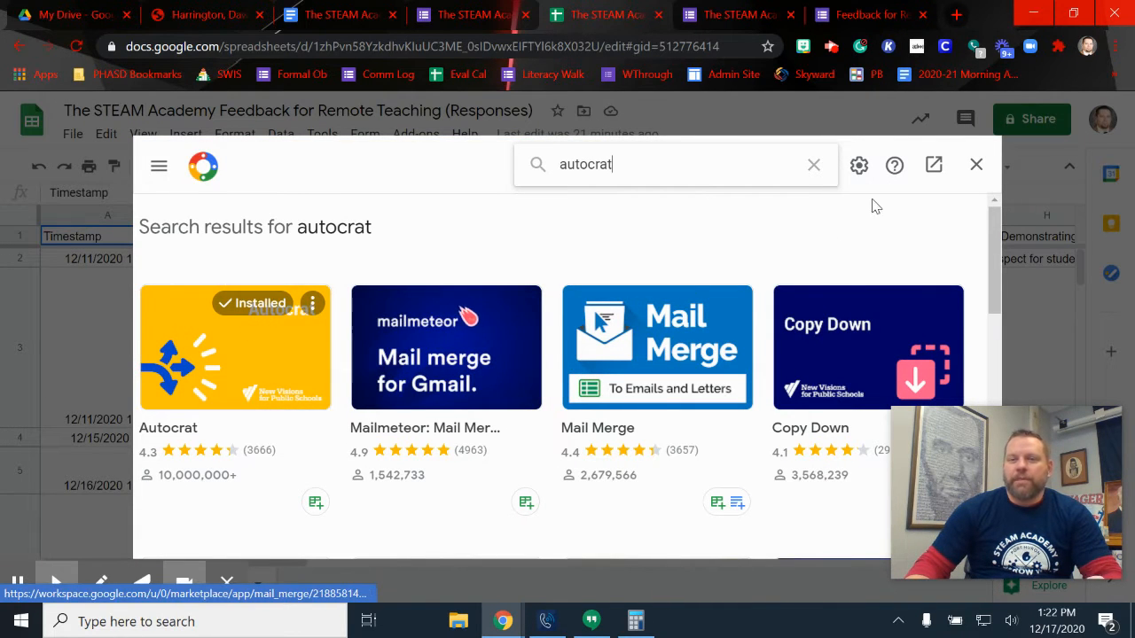
left_click(979, 172)
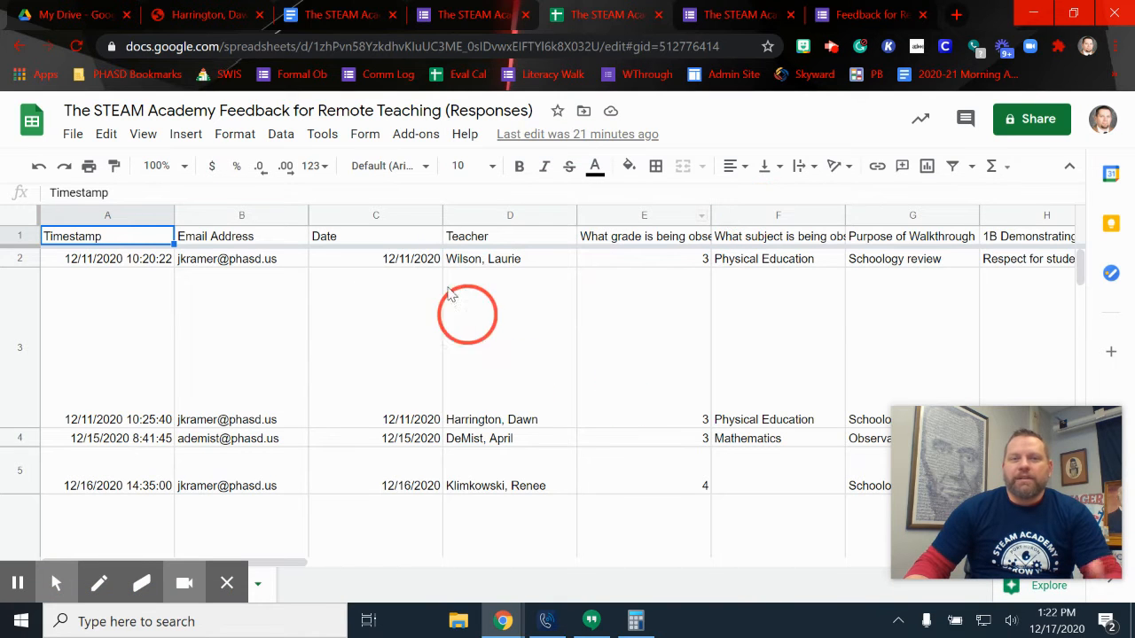
Launch AutoCrat and create a new job named 'Feedback for Remote Teaching #2'
left_click(414, 140)
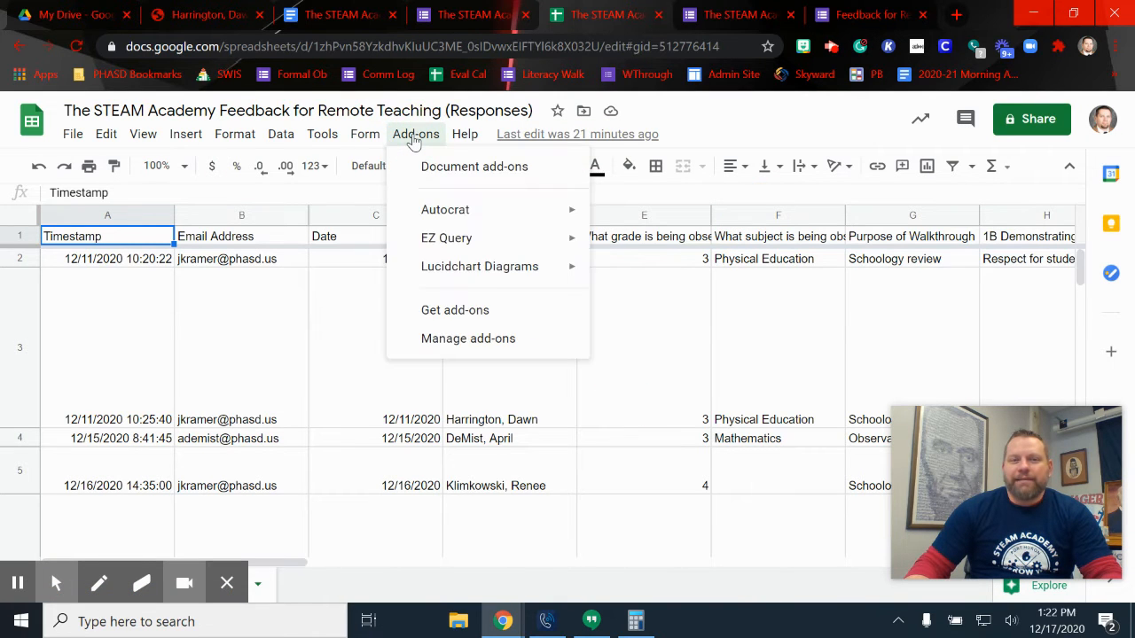
mouse_move(431, 210)
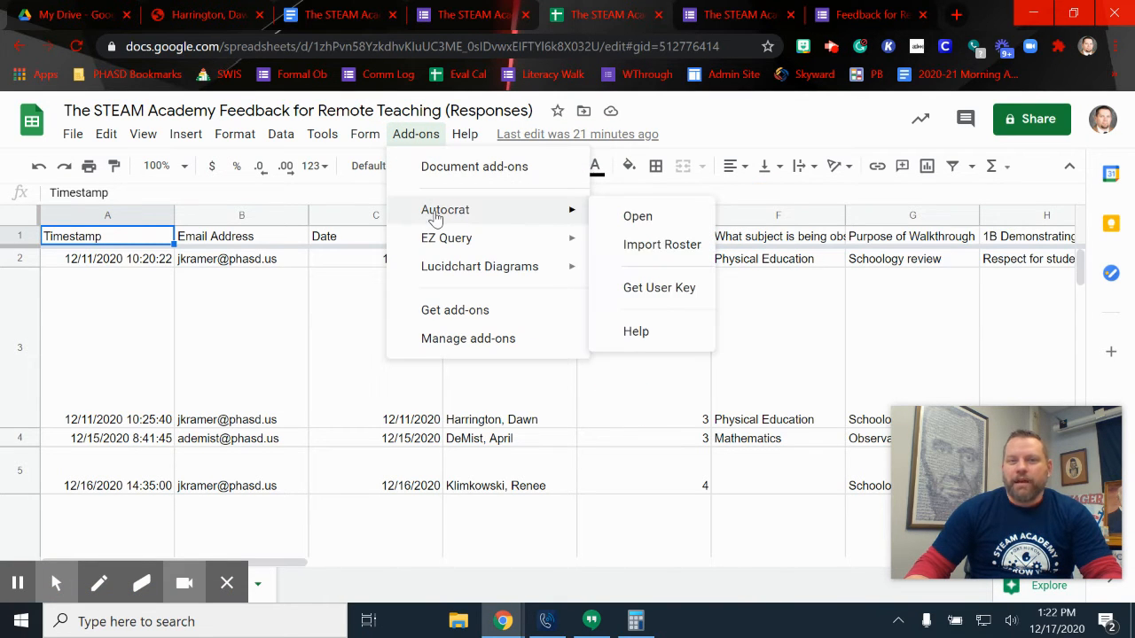
left_click(625, 219)
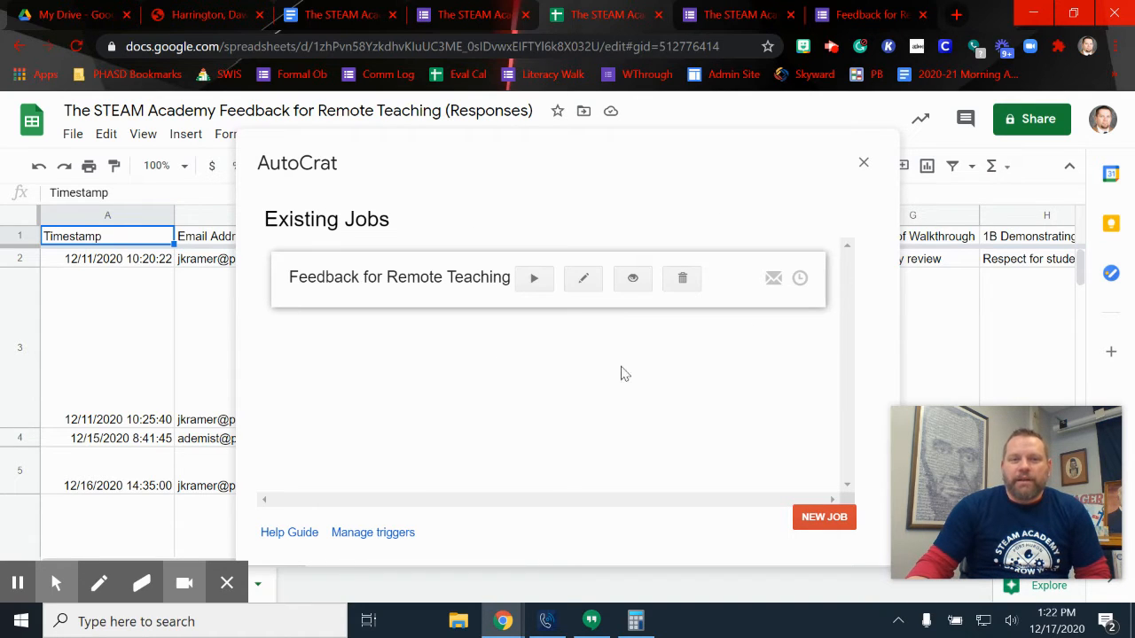
left_click(833, 519)
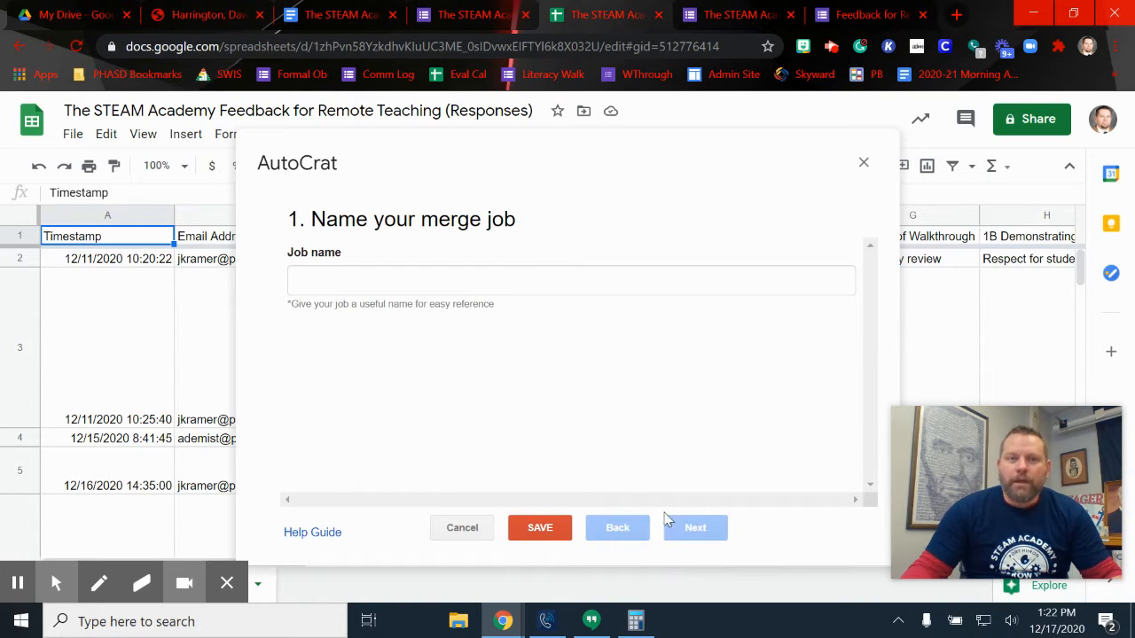
left_click(510, 282)
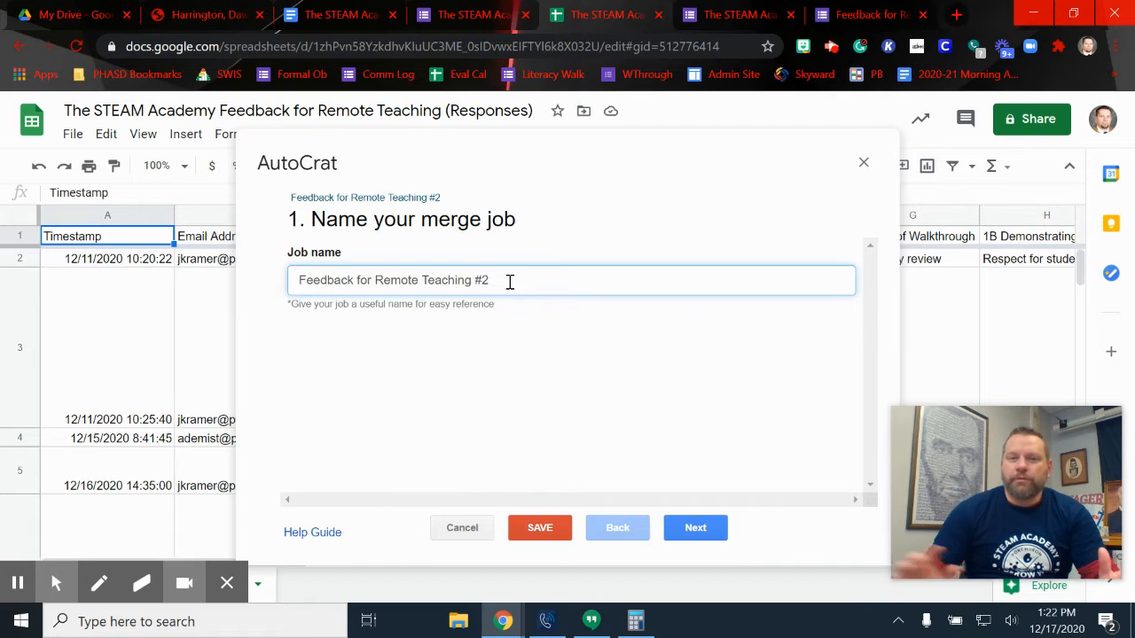
left_click(696, 528)
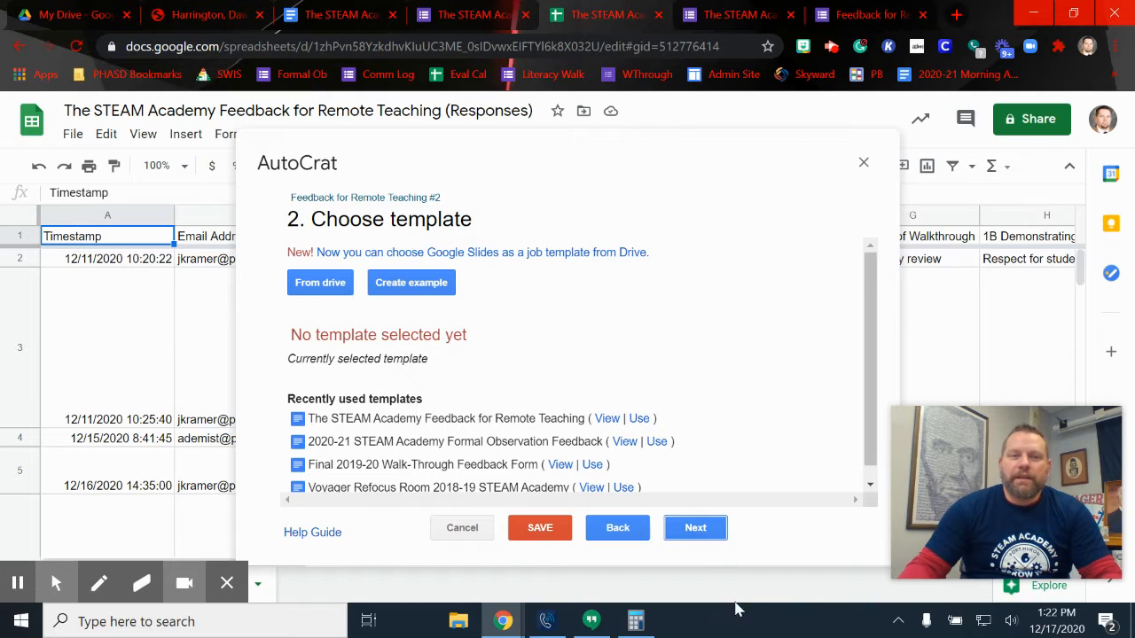
Search Drive for 'remote feedback' and pick The STEAM Academy Feedback for Remote Teaching doc
left_click(319, 292)
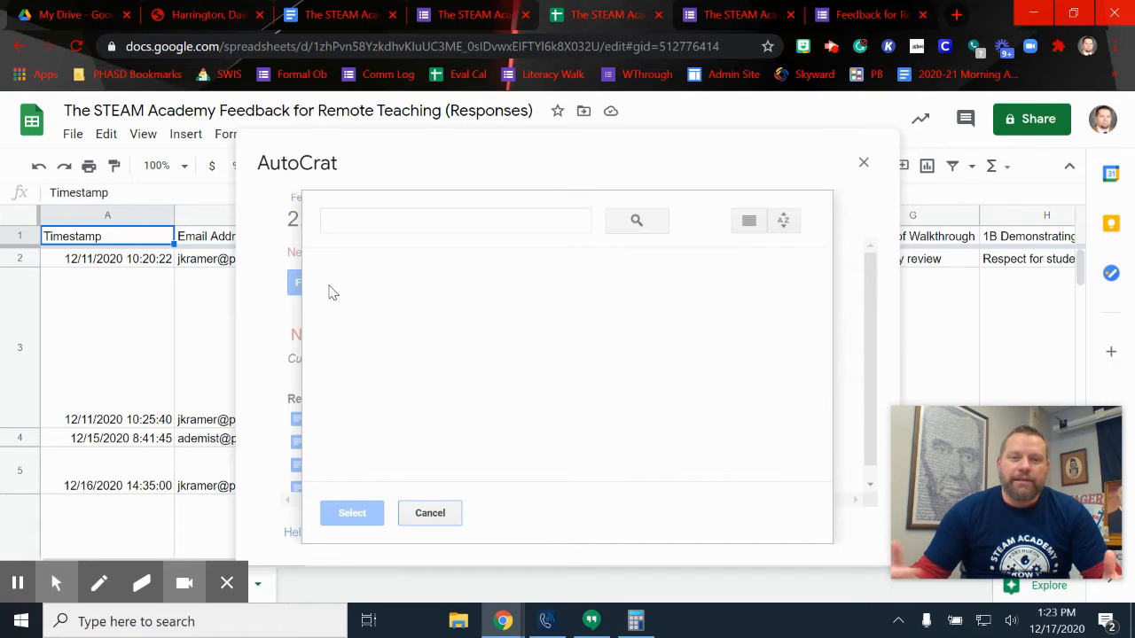
left_click(396, 223)
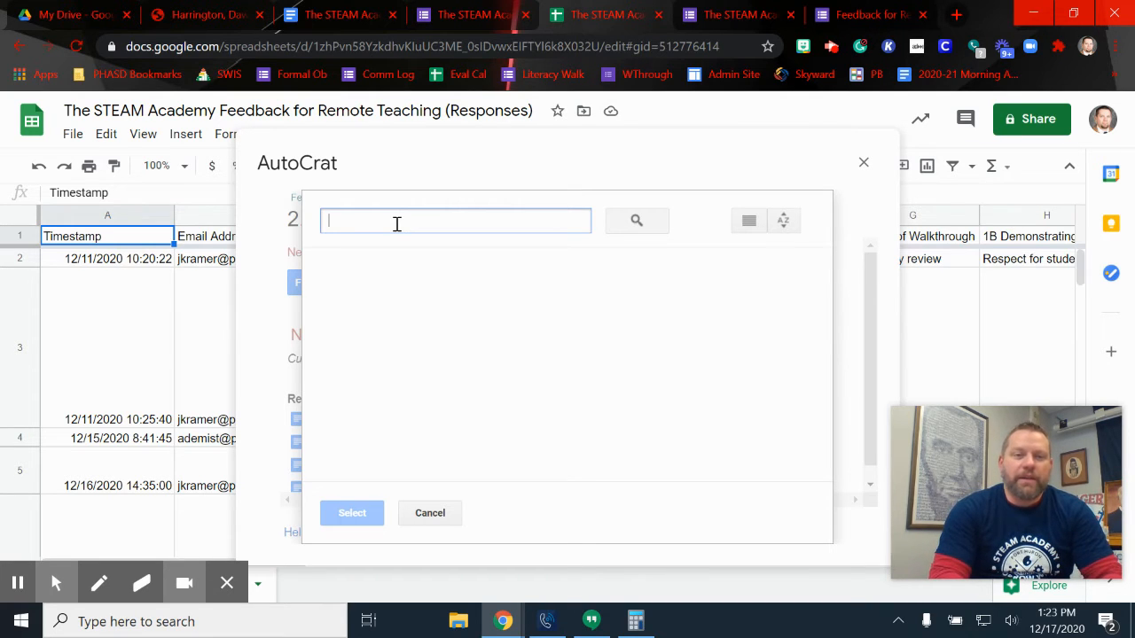
type("Fee")
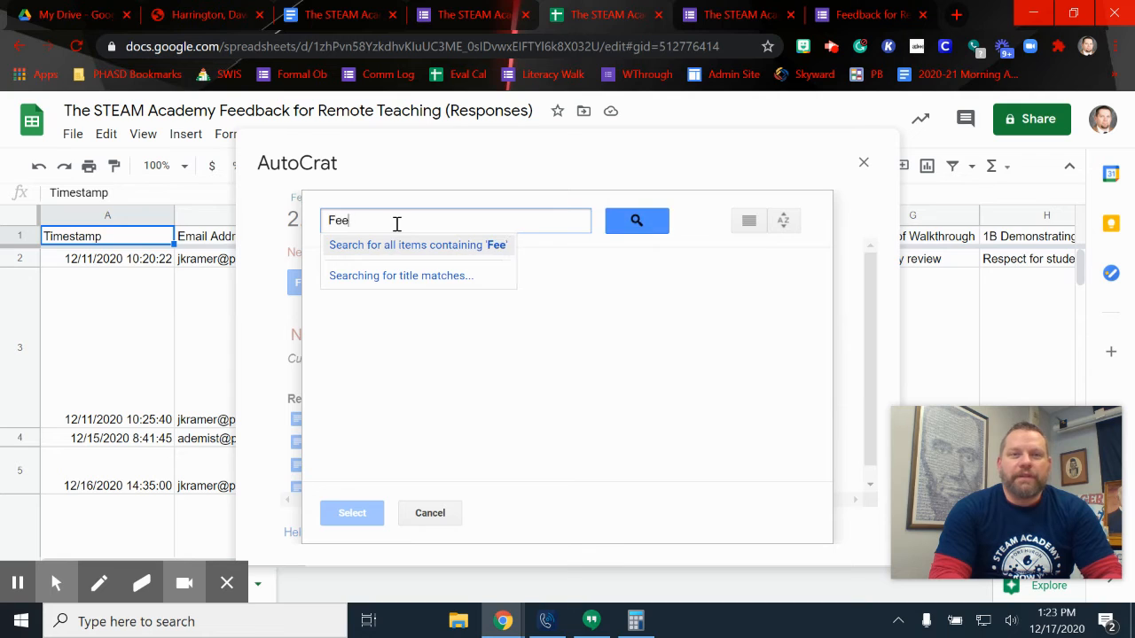
type("dback remote")
key("Return")
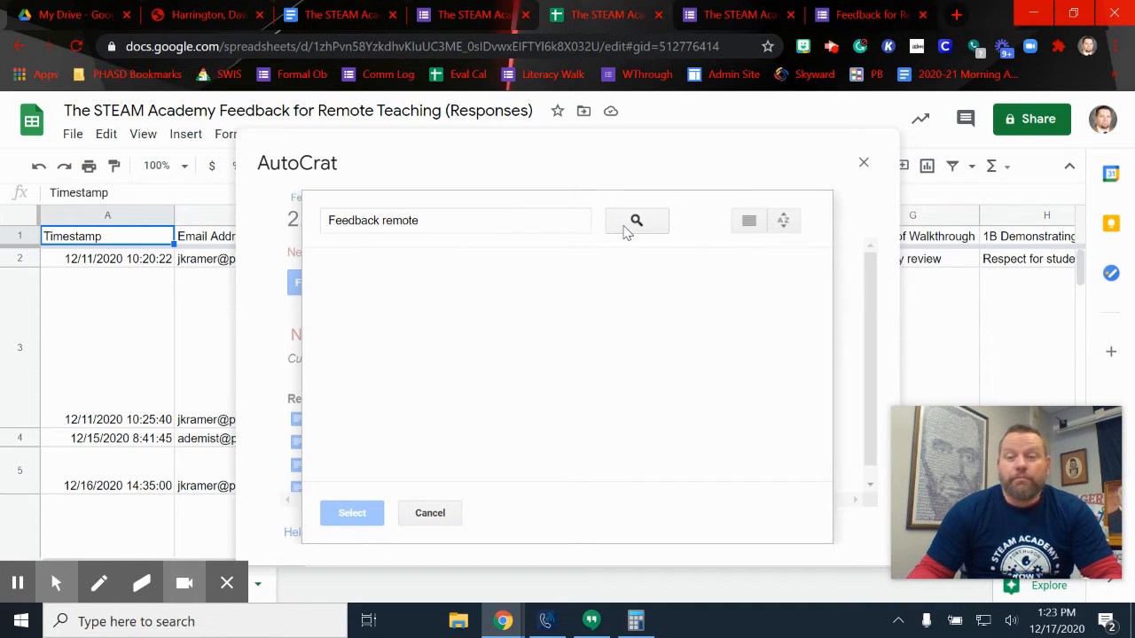
left_click(430, 512)
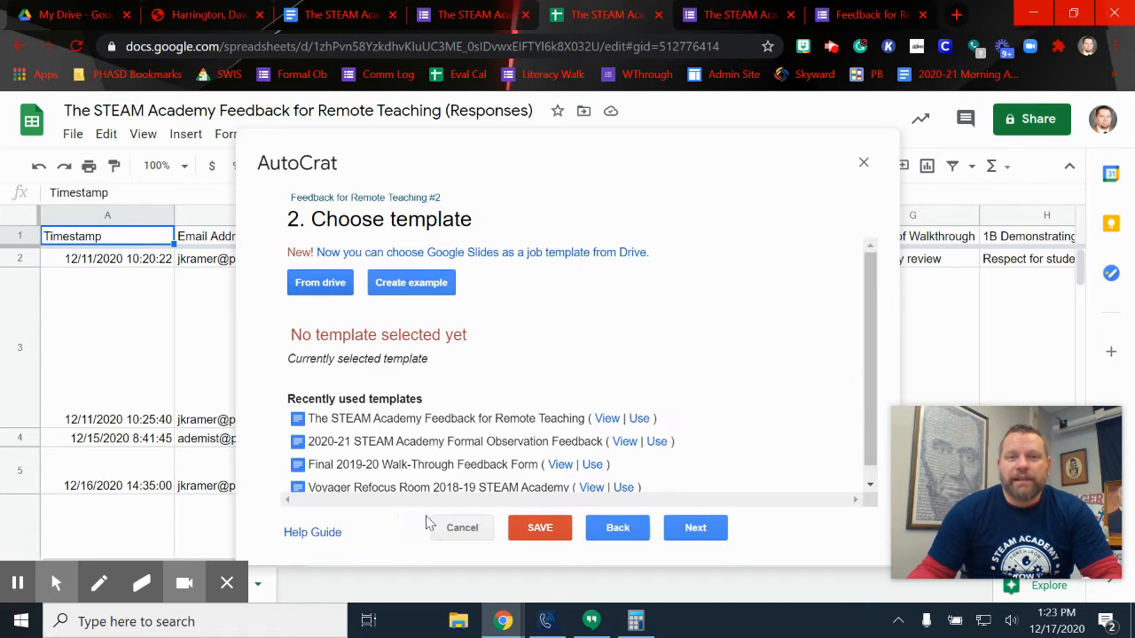
left_click(320, 283)
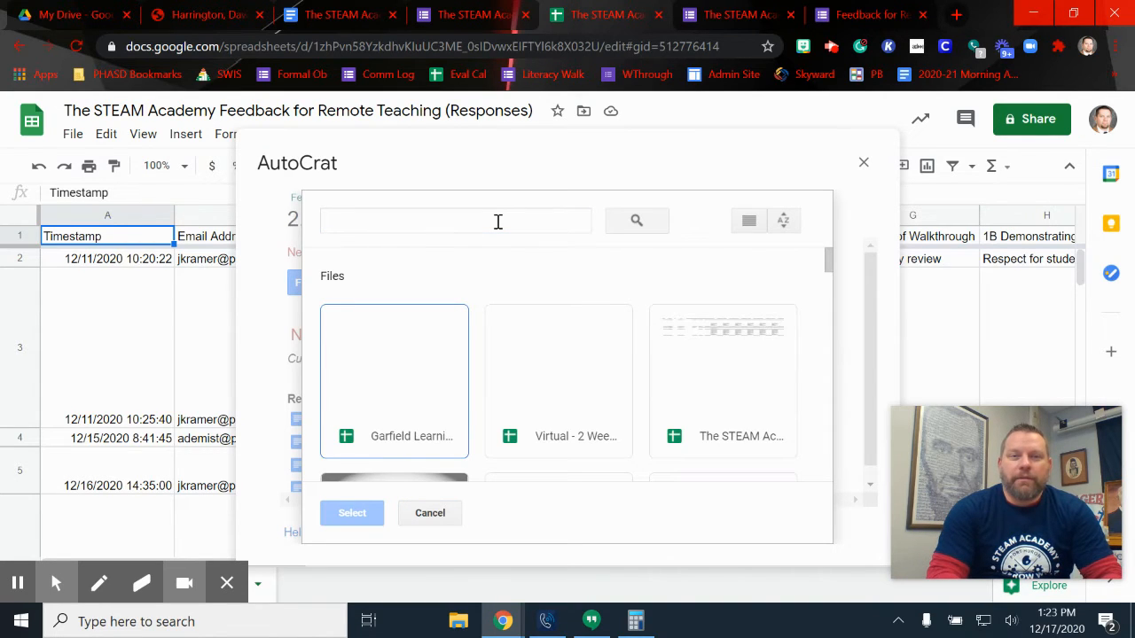
left_click(497, 222)
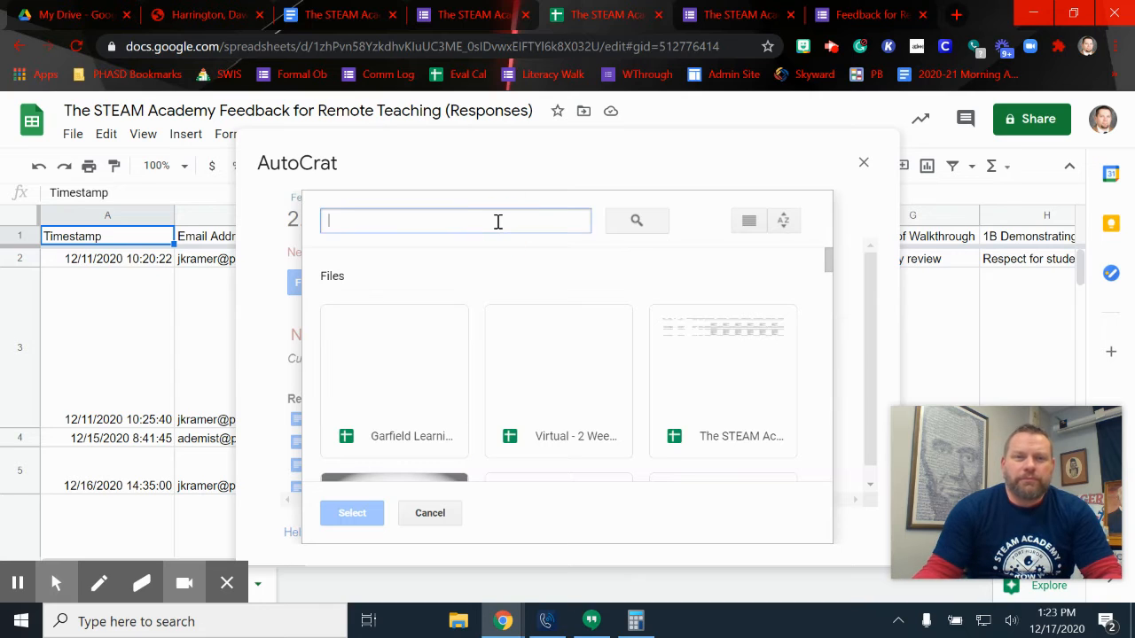
type("remote ")
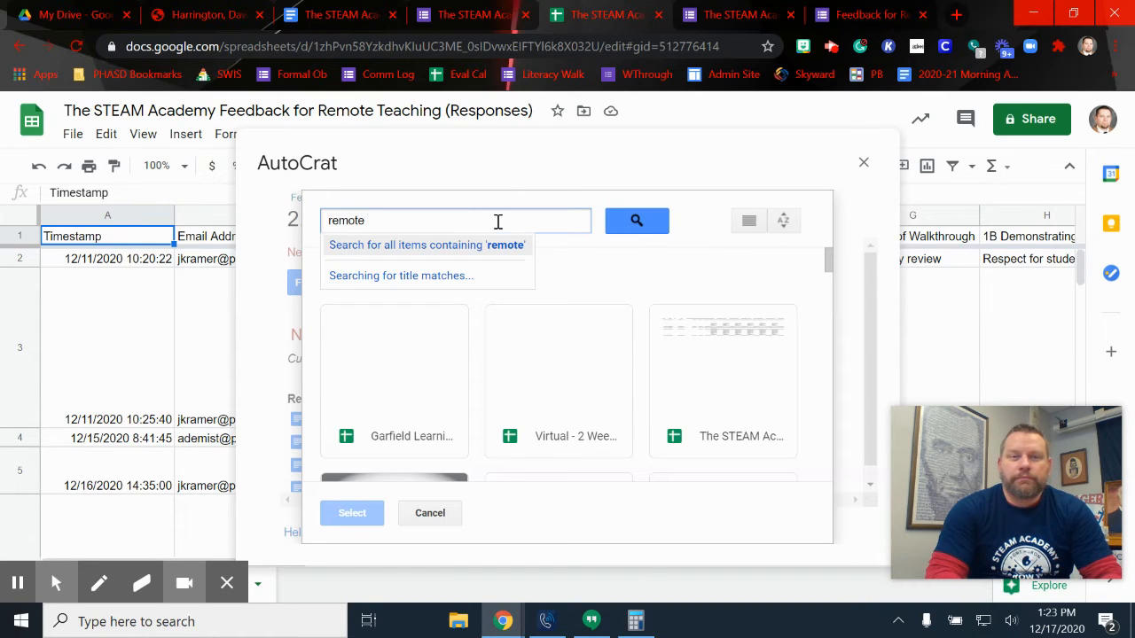
type("feedback")
key("Return")
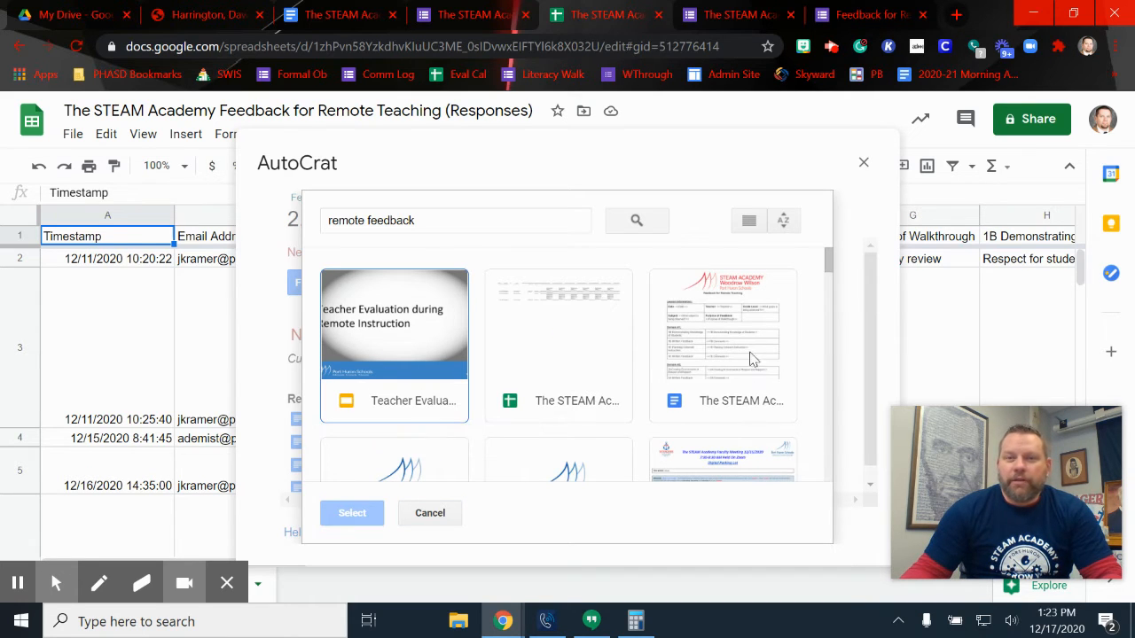
double_click(719, 359)
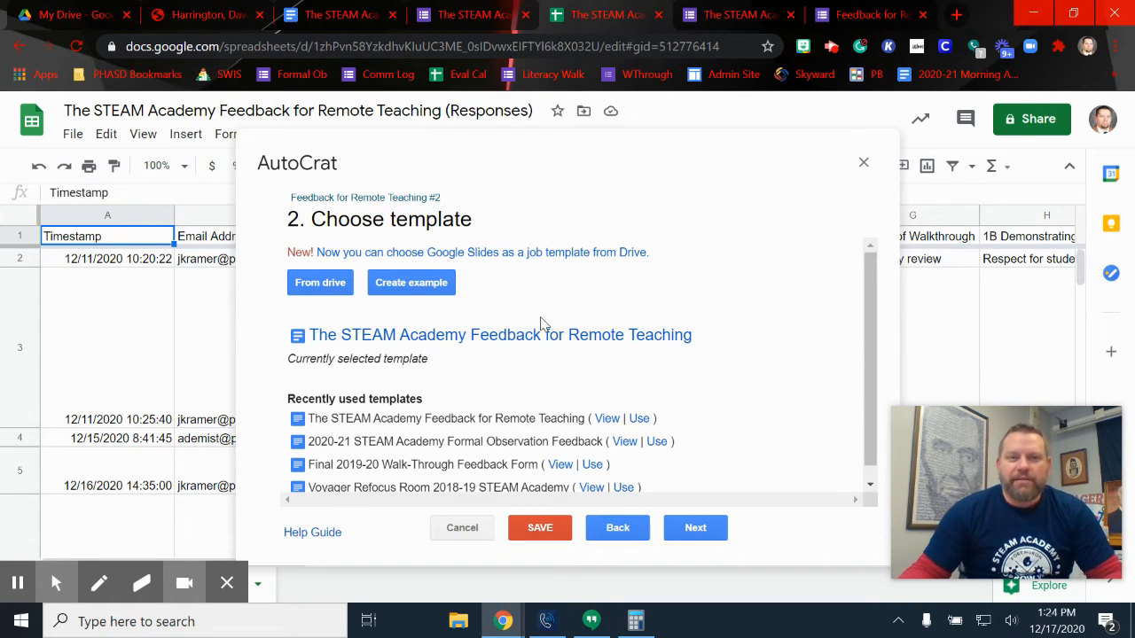
Confirm the <<Date:>> tag in the template Doc, then advance AutoCrat to mapping source data
left_click(325, 16)
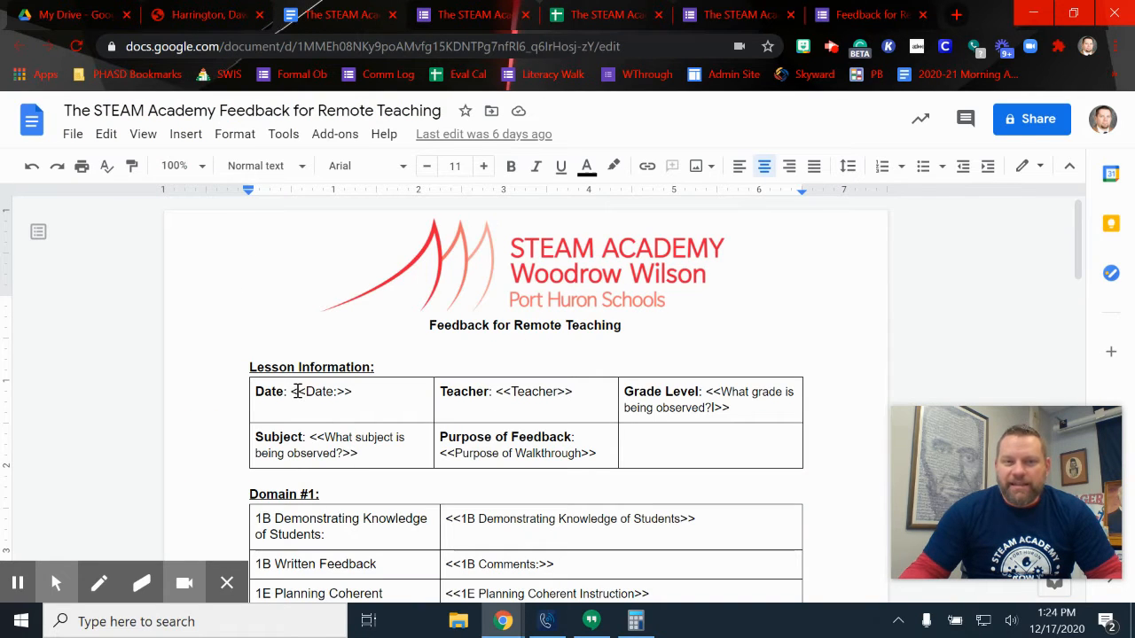
left_click_drag(298, 391, 352, 394)
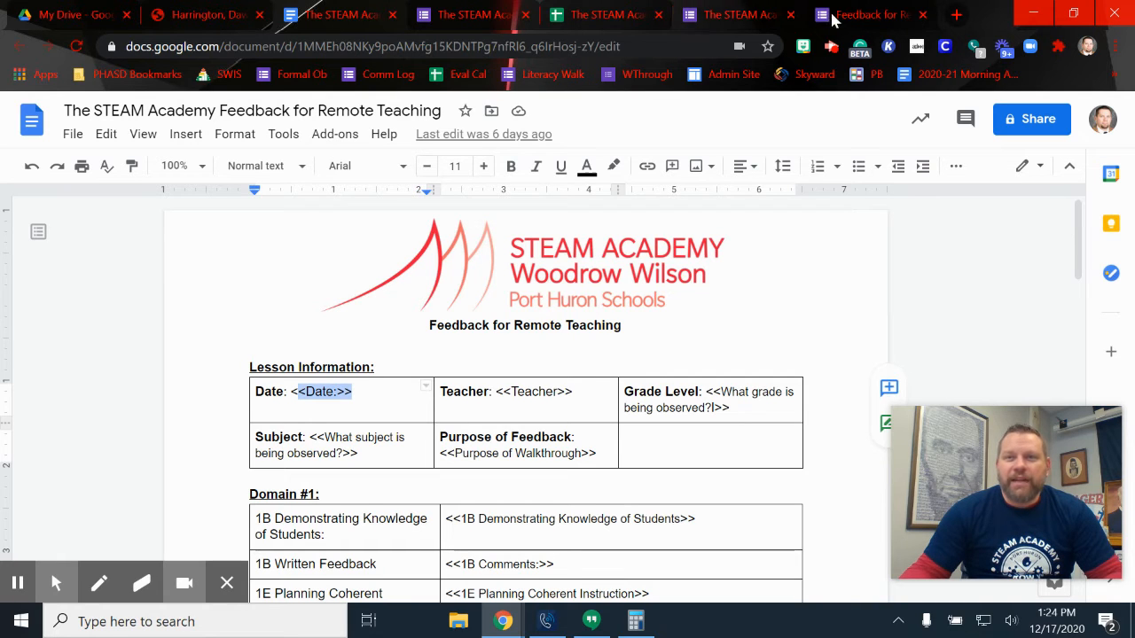
left_click(610, 16)
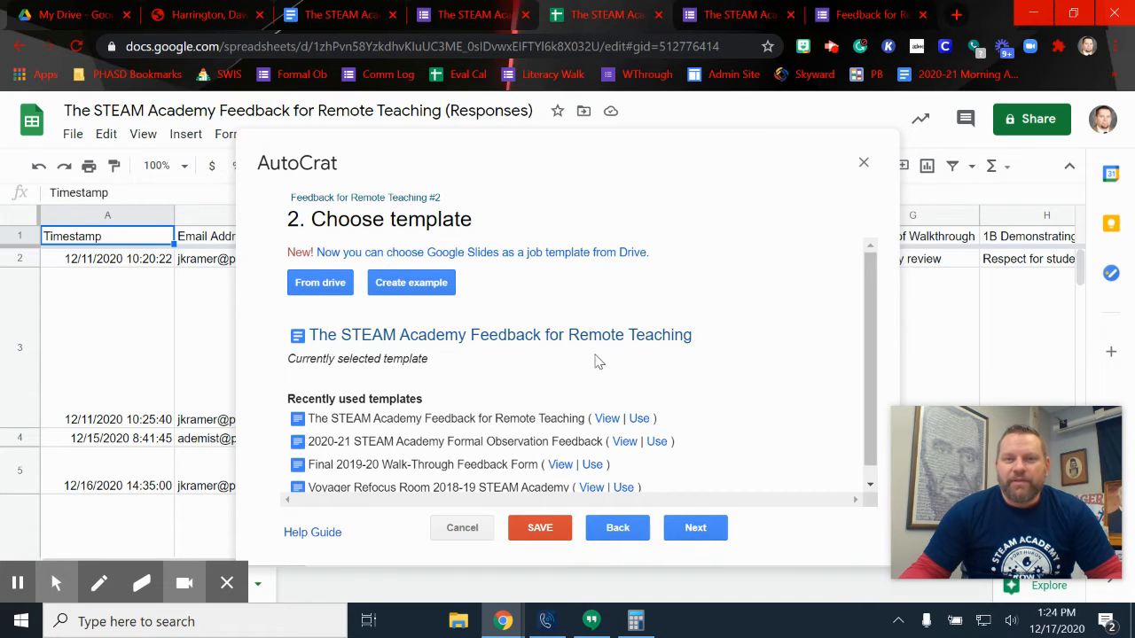
left_click(696, 530)
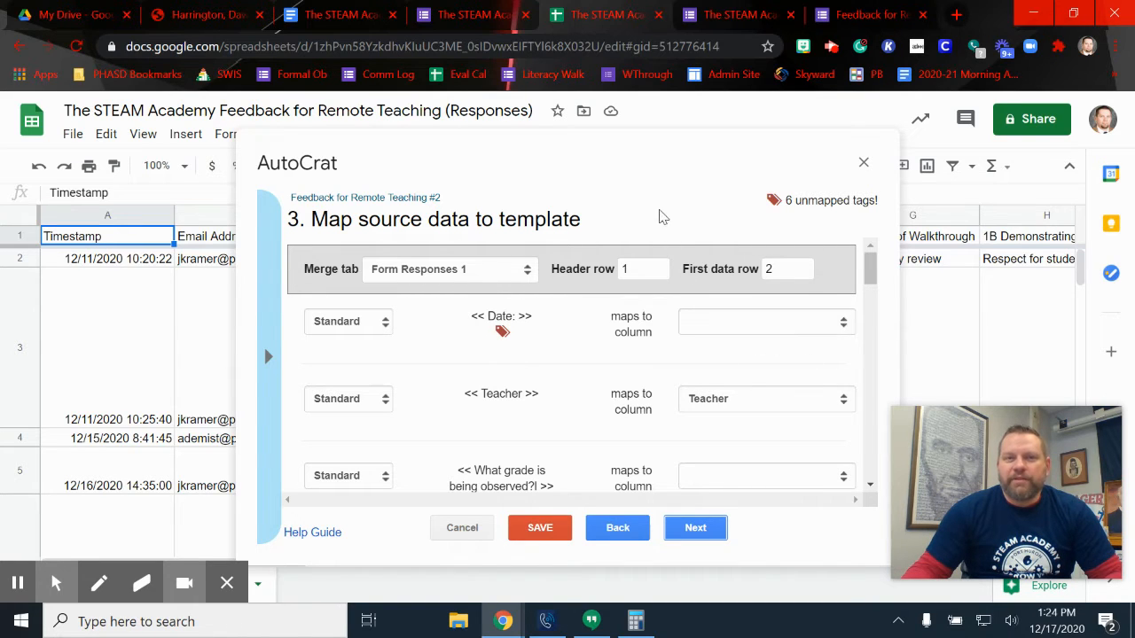
Map the Date, grade and 1B Comments tags to their matching response columns
left_click_drag(636, 172, 793, 168)
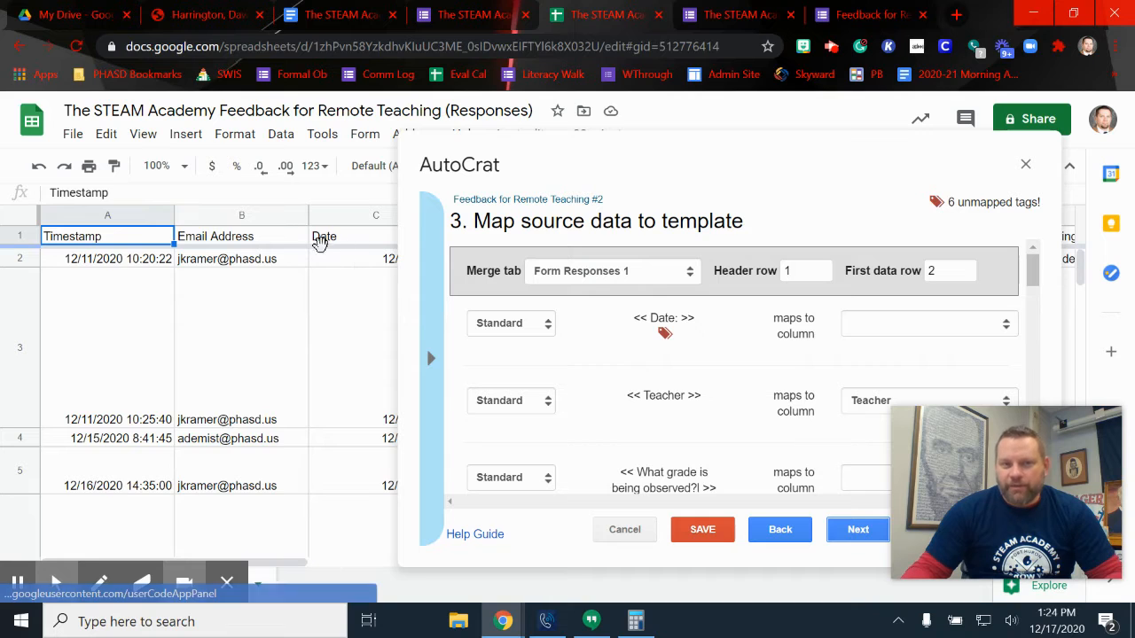
left_click_drag(688, 183, 497, 147)
left_click(743, 292)
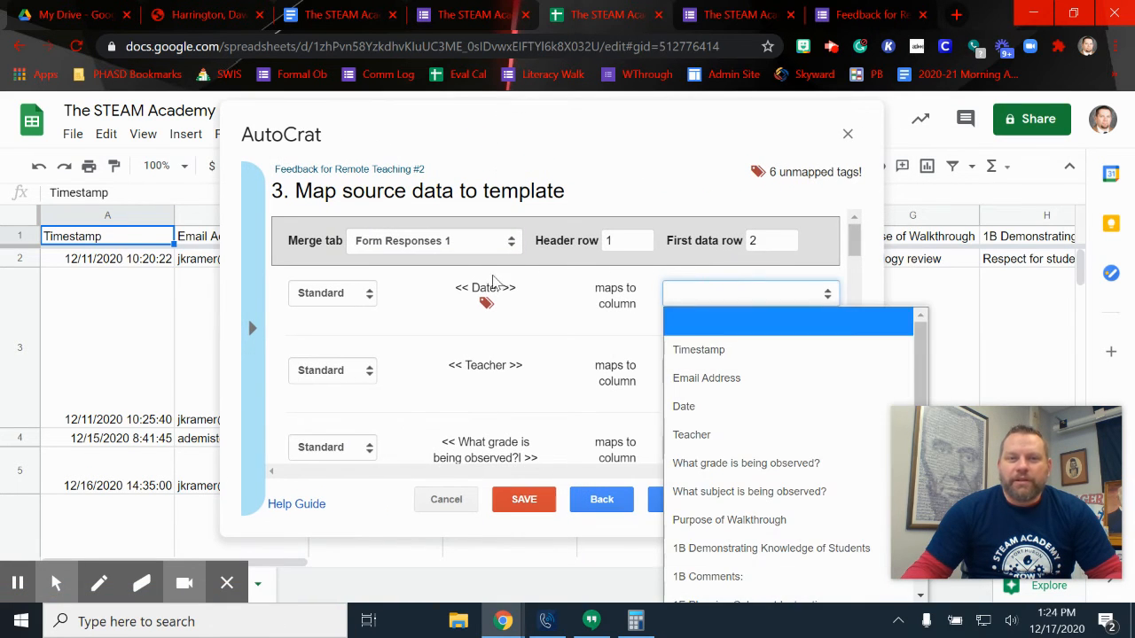
left_click(718, 407)
scroll(534, 410, "down", 1)
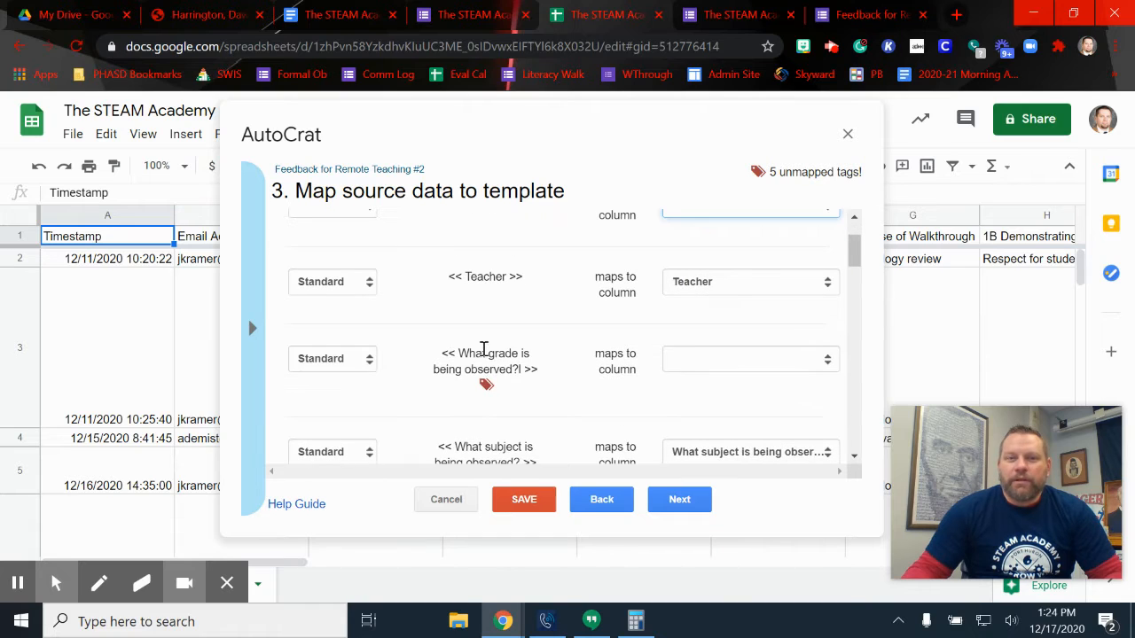
left_click(709, 359)
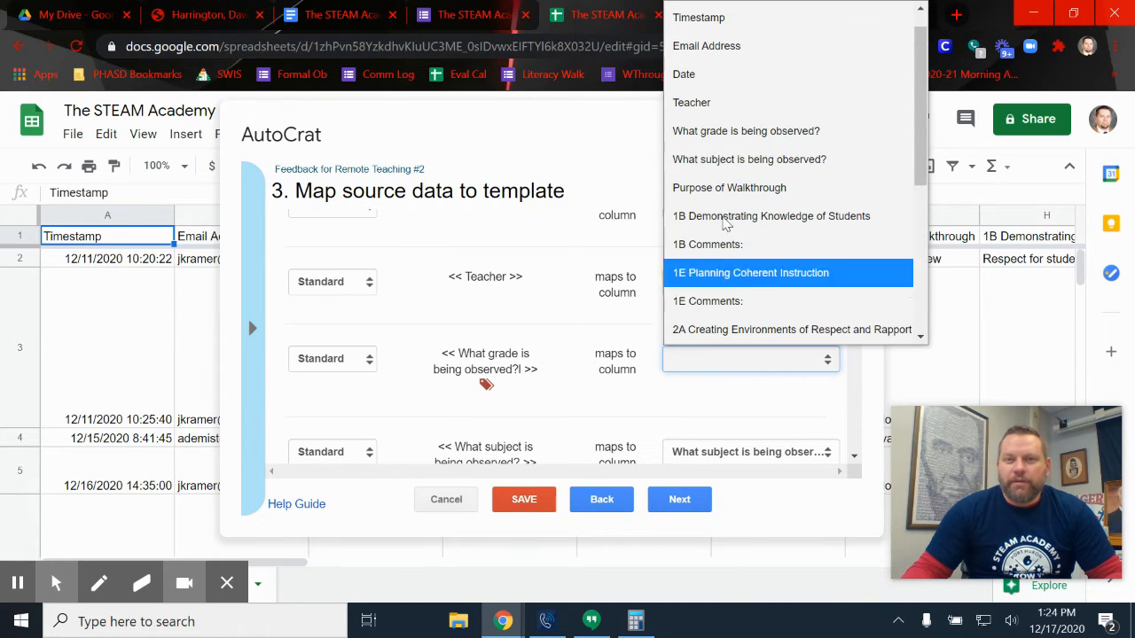
left_click(759, 142)
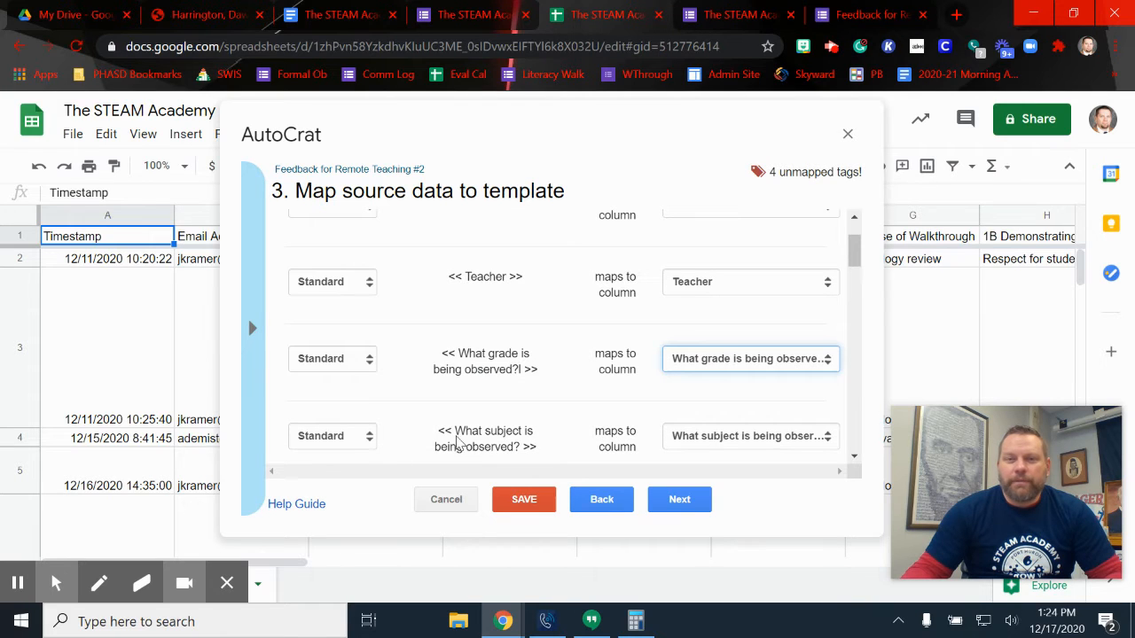
scroll(534, 363, "down", 3)
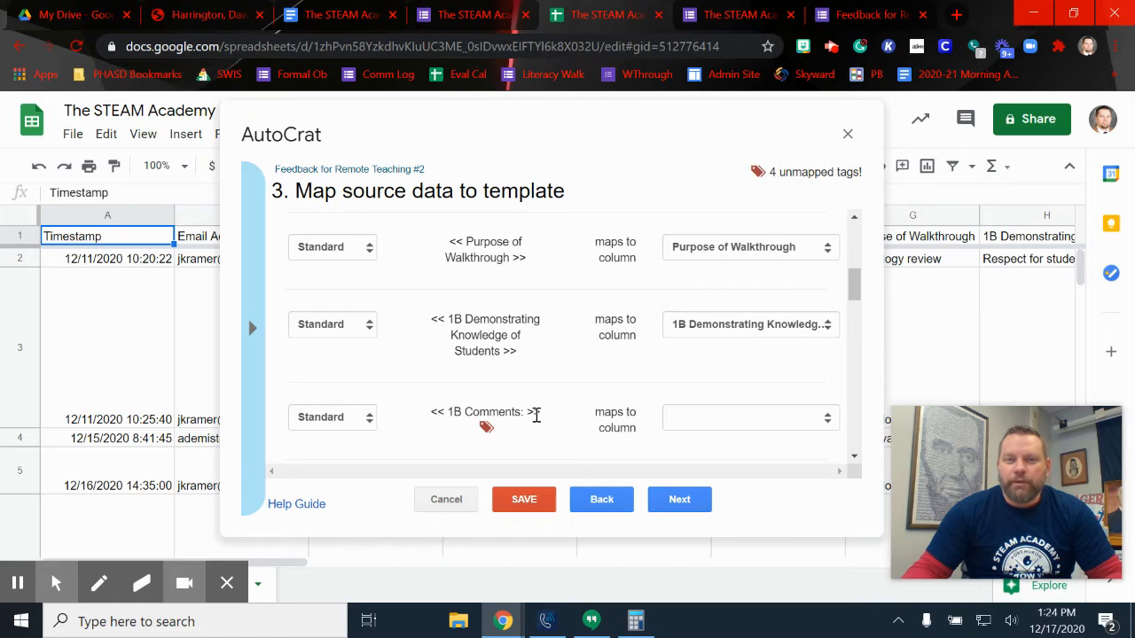
left_click(692, 418)
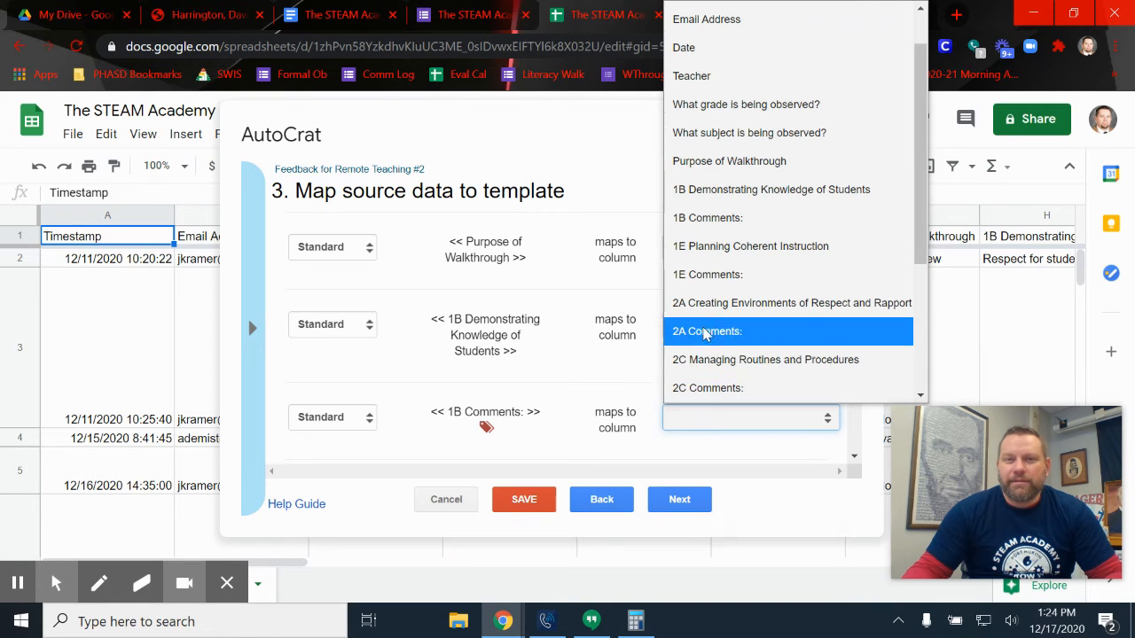
left_click(706, 217)
scroll(615, 280, "down", 2)
scroll(618, 282, "down", 3)
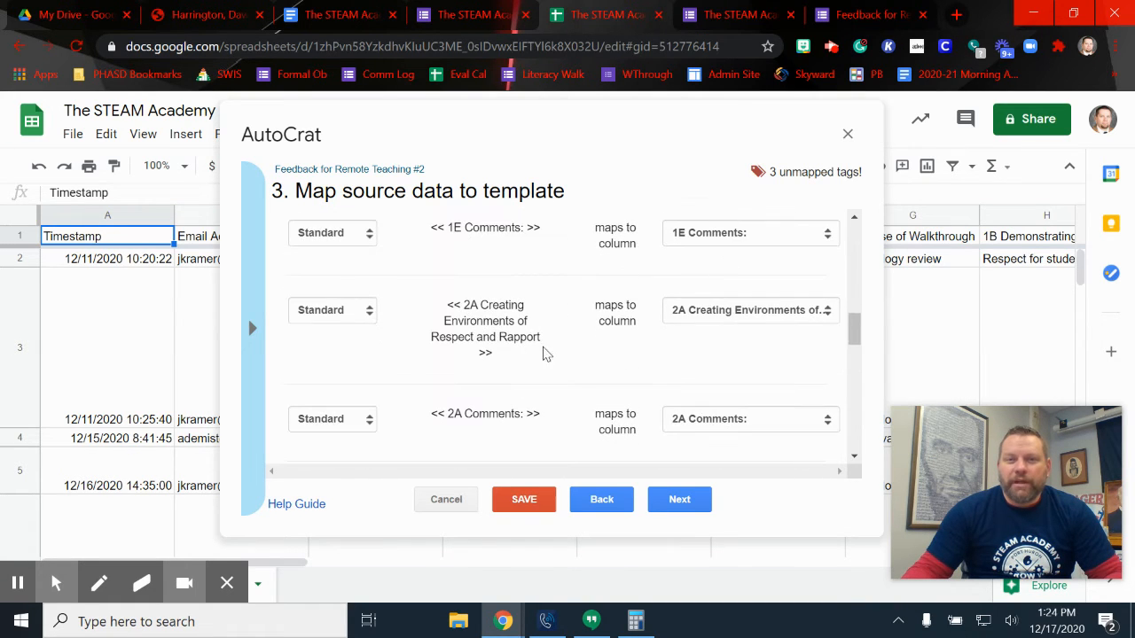
scroll(616, 359, "down", 1)
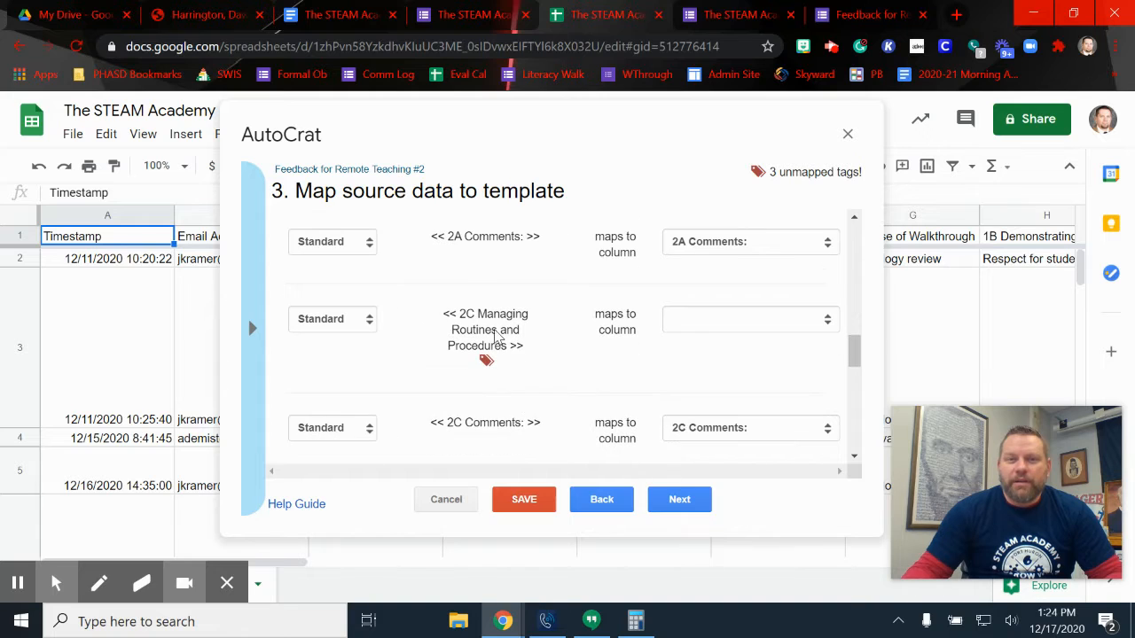
Map the 2C Managing Routines, 3C Engaging and Overall Comments tags to their columns
left_click(737, 319)
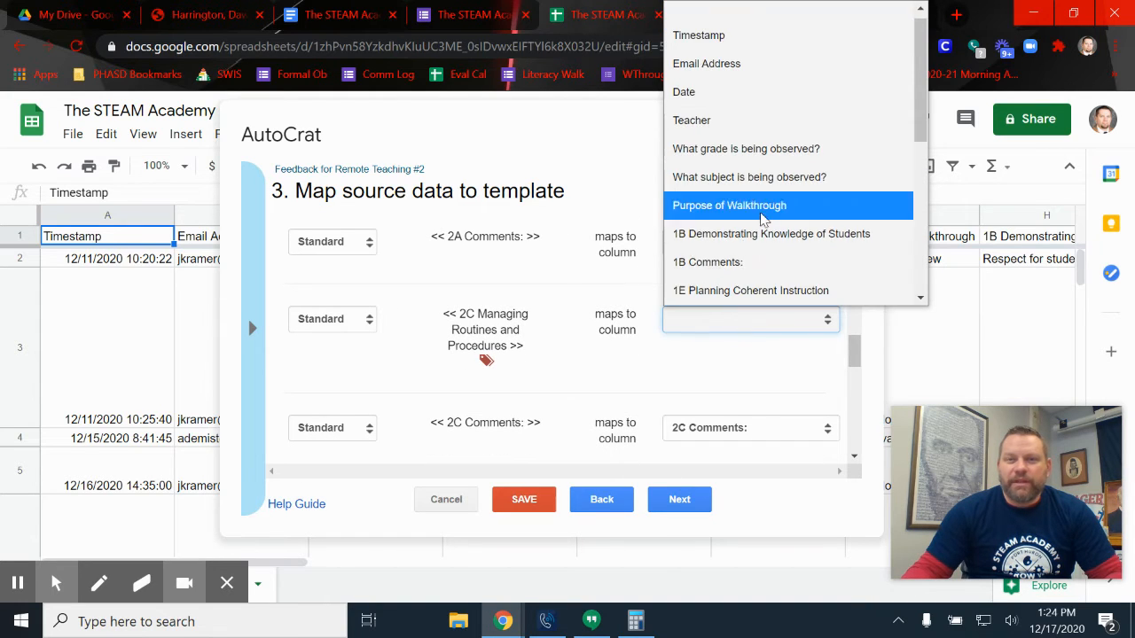
scroll(753, 217, "down", 5)
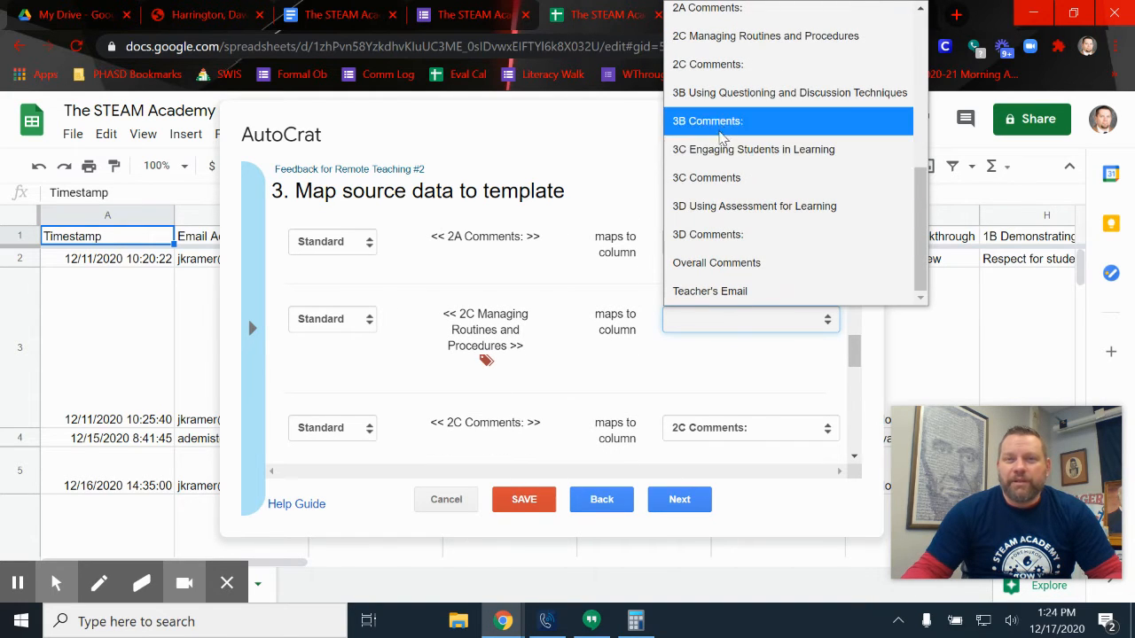
left_click(719, 38)
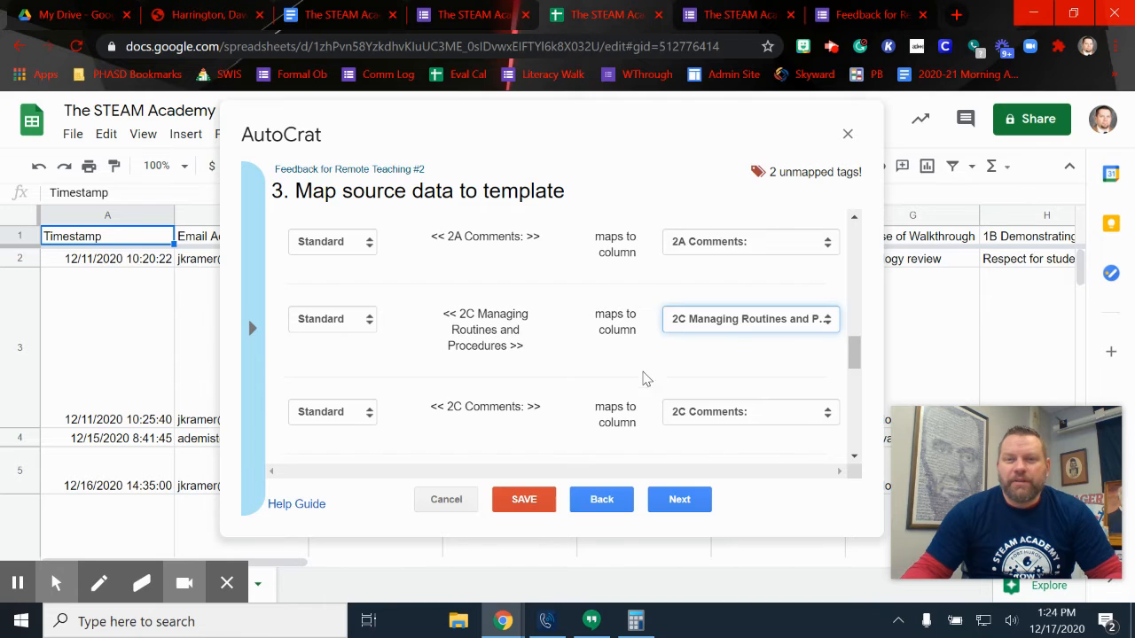
scroll(646, 378, "down", 4)
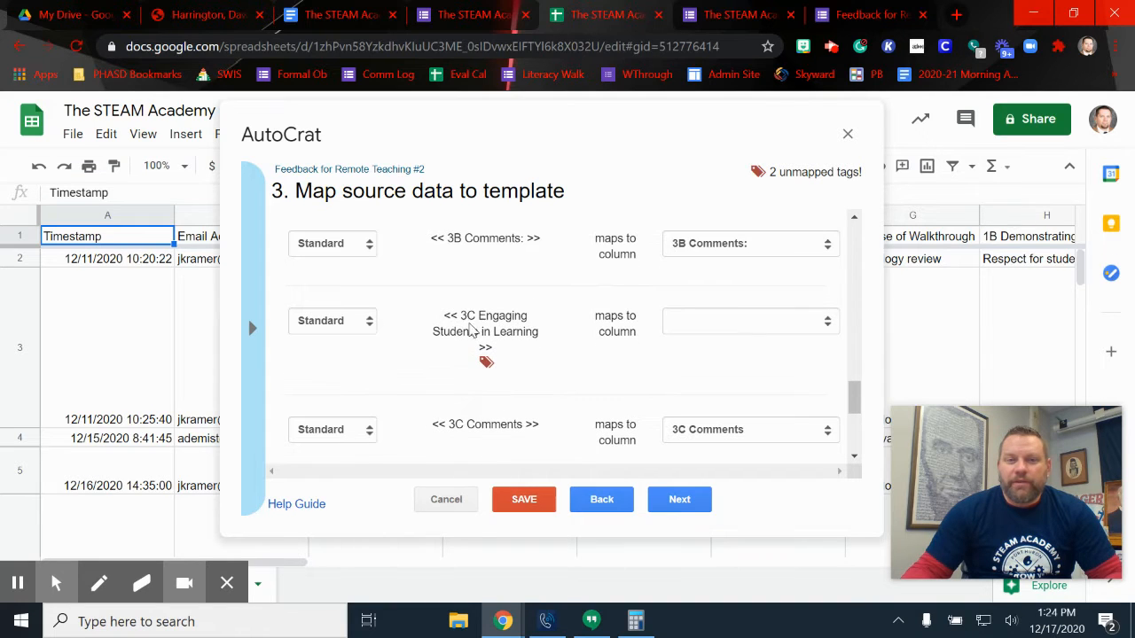
left_click(714, 321)
scroll(727, 257, "down", 5)
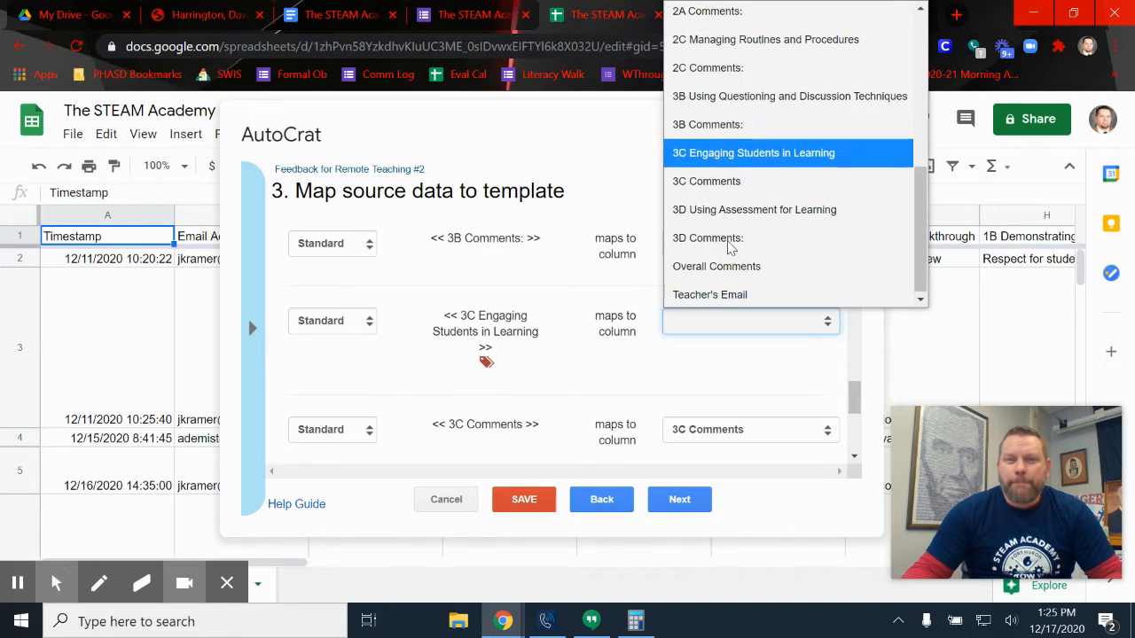
left_click(723, 155)
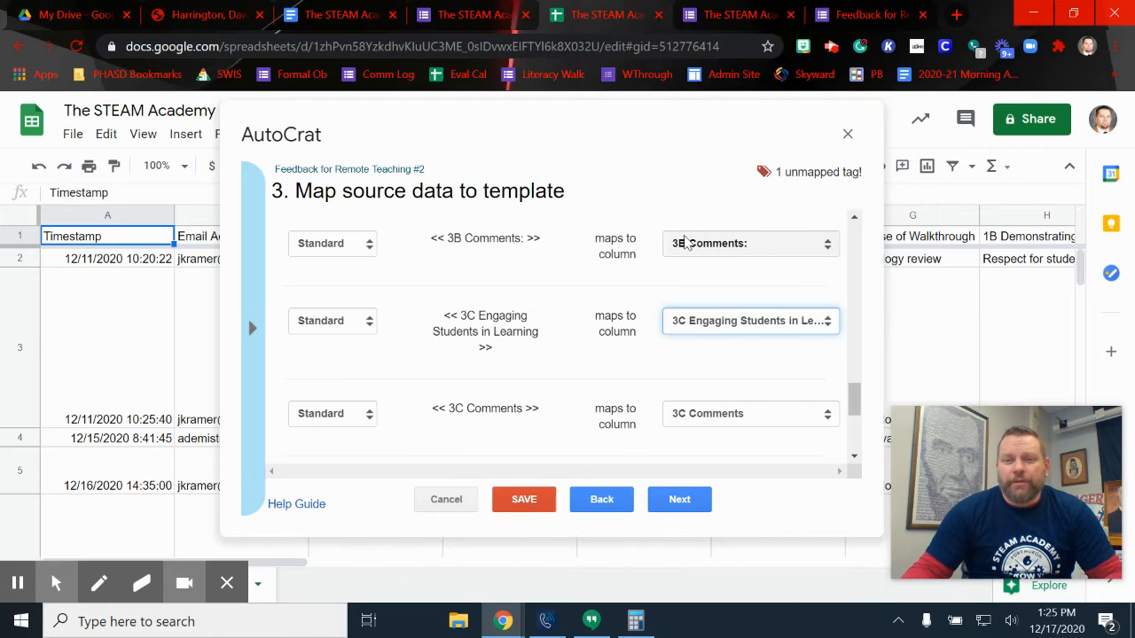
scroll(674, 263, "down", 3)
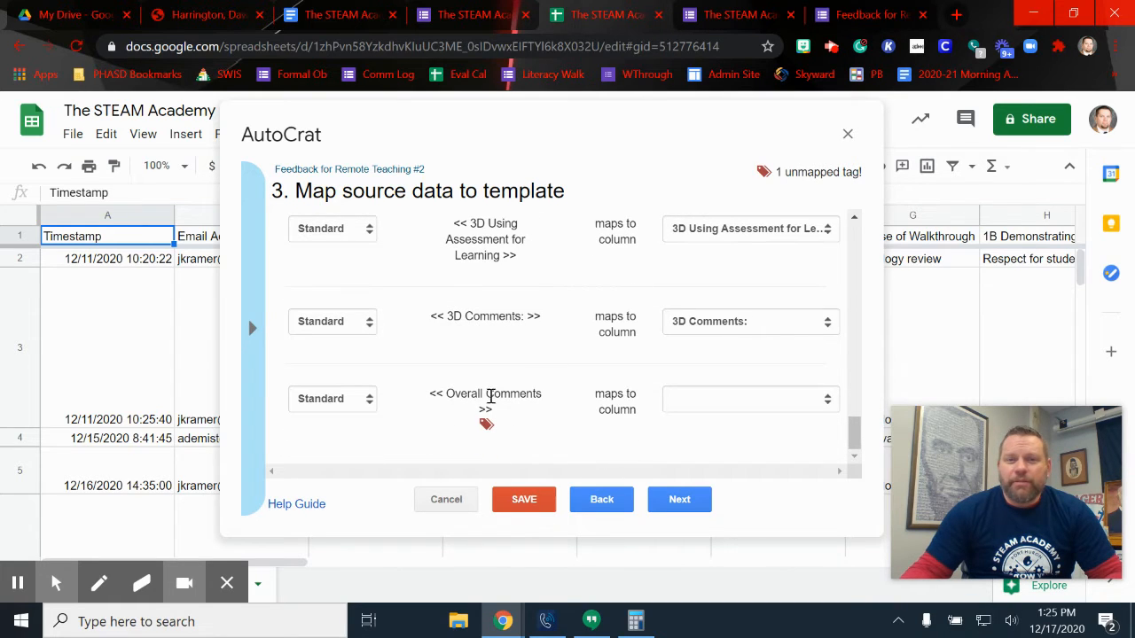
left_click(764, 401)
scroll(780, 266, "down", 5)
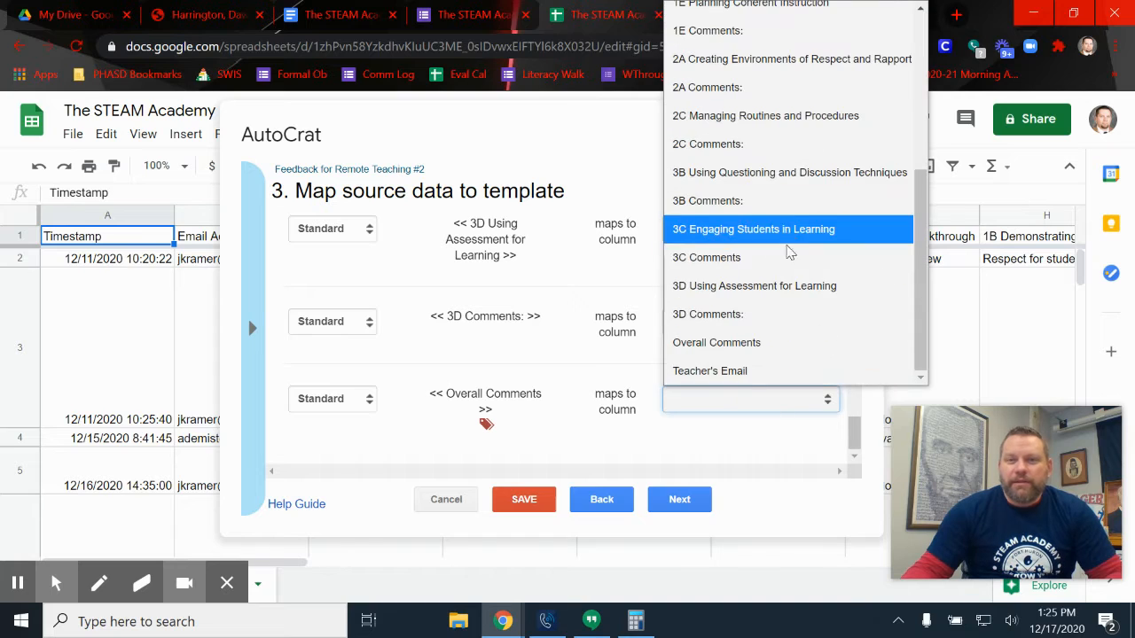
left_click(741, 353)
scroll(734, 318, "up", 3)
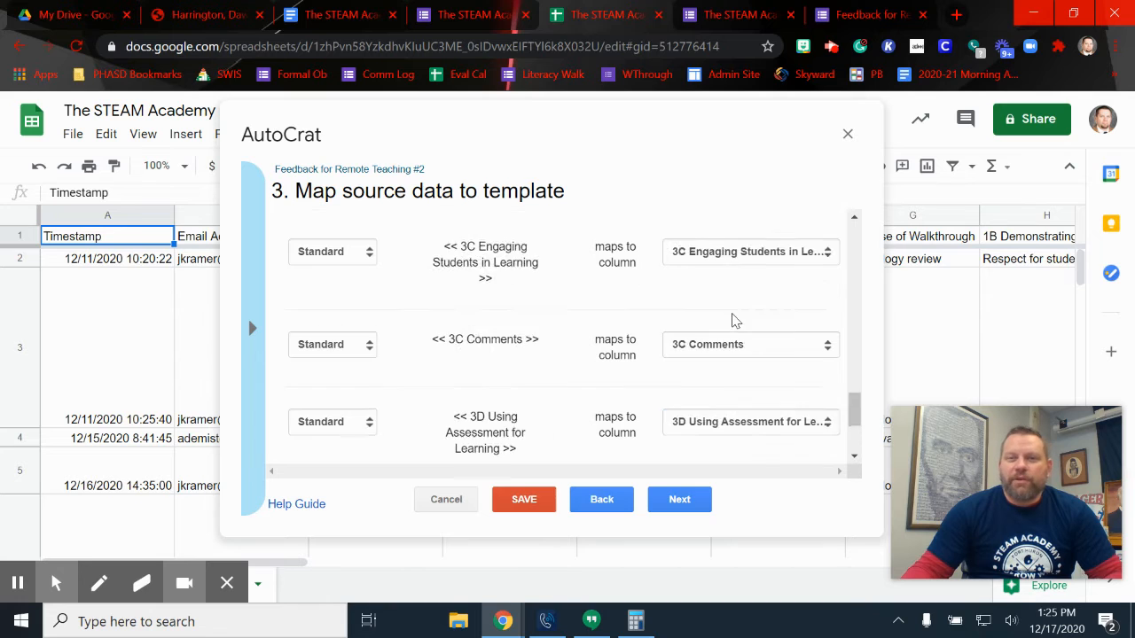
scroll(735, 315, "up", 10)
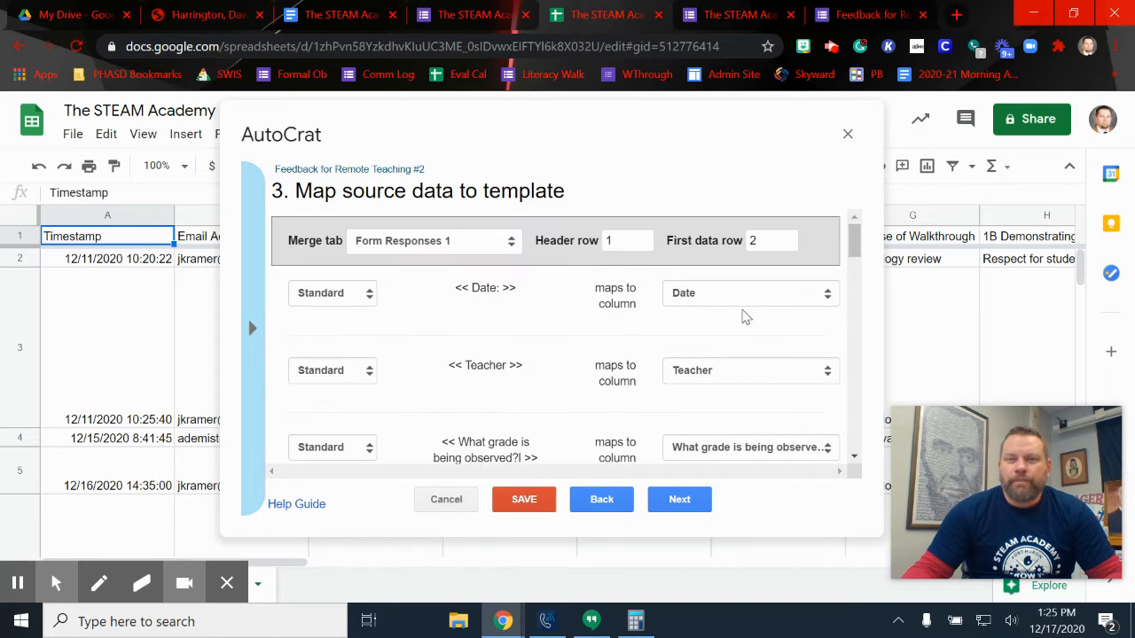
left_click(680, 497)
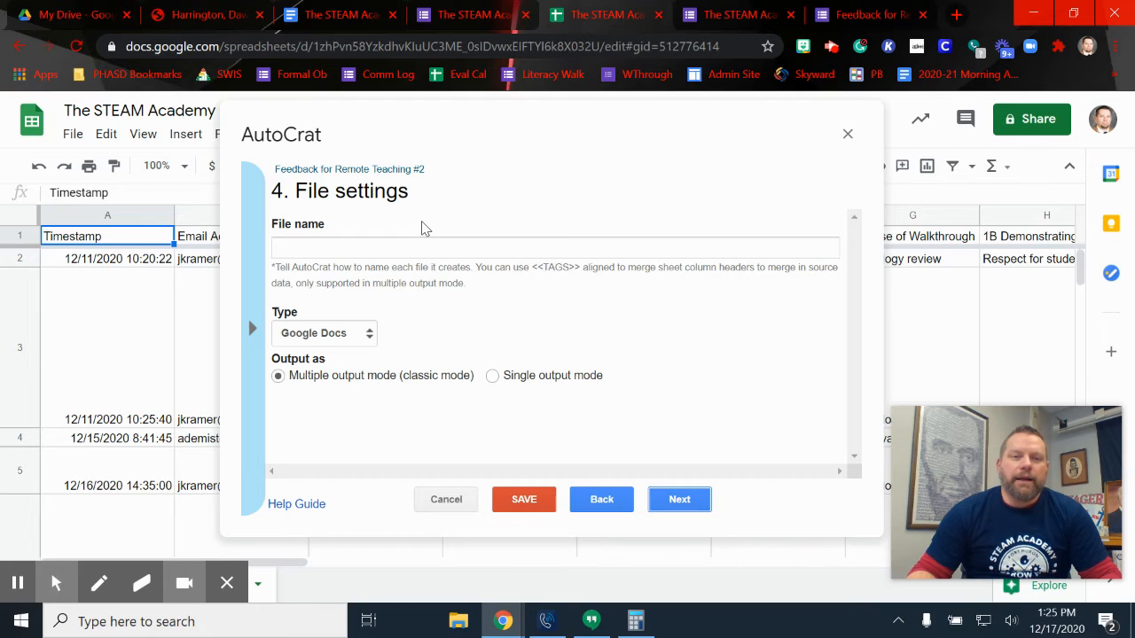
Set the merged file name to <<Teacher>><<Date>>
left_click(249, 324)
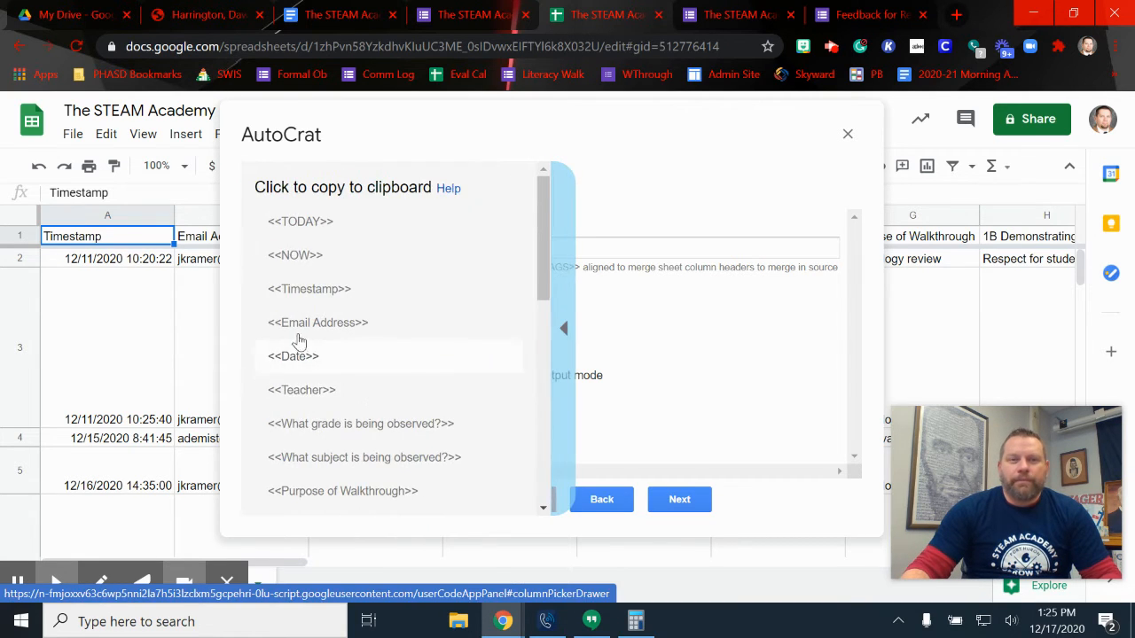
left_click(336, 397)
key("ctrl+c")
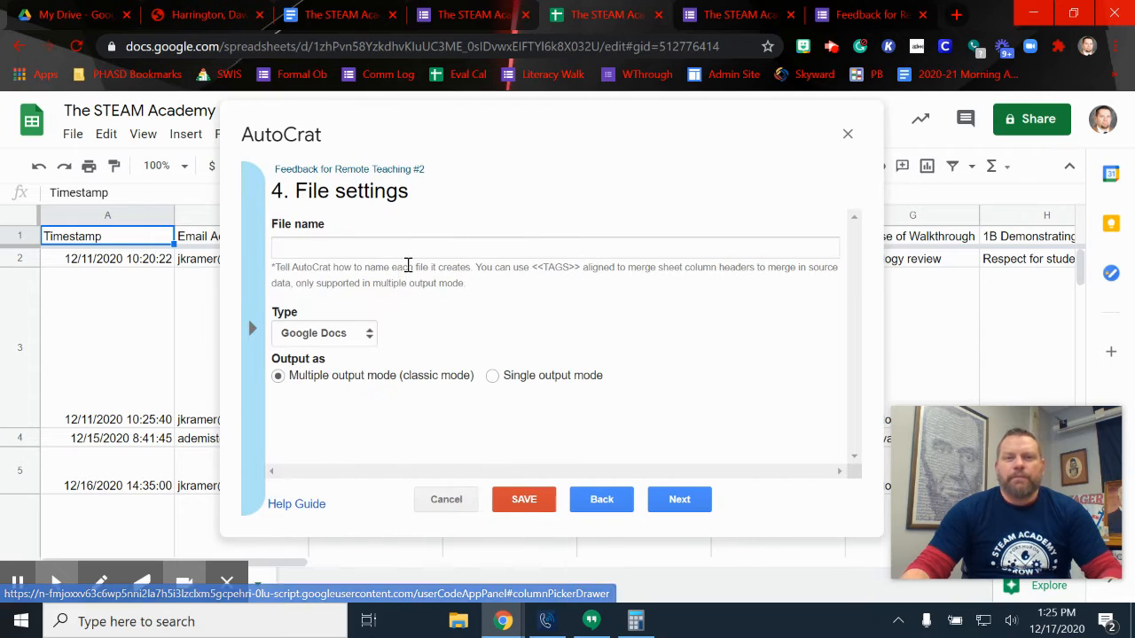
left_click(407, 249)
key("ctrl+v")
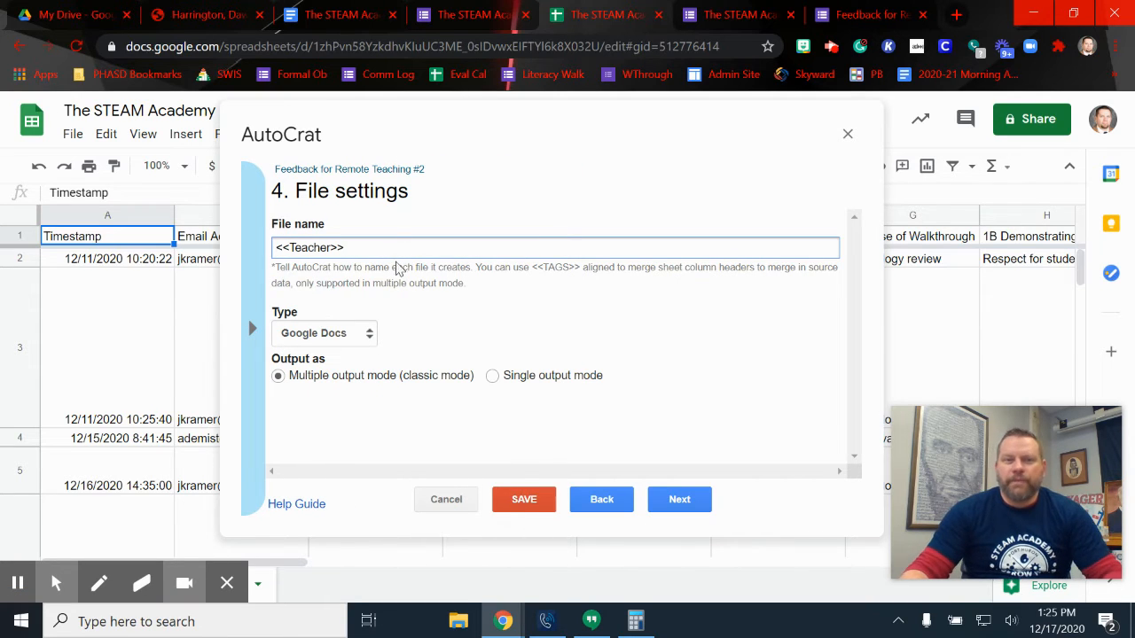
left_click(266, 352)
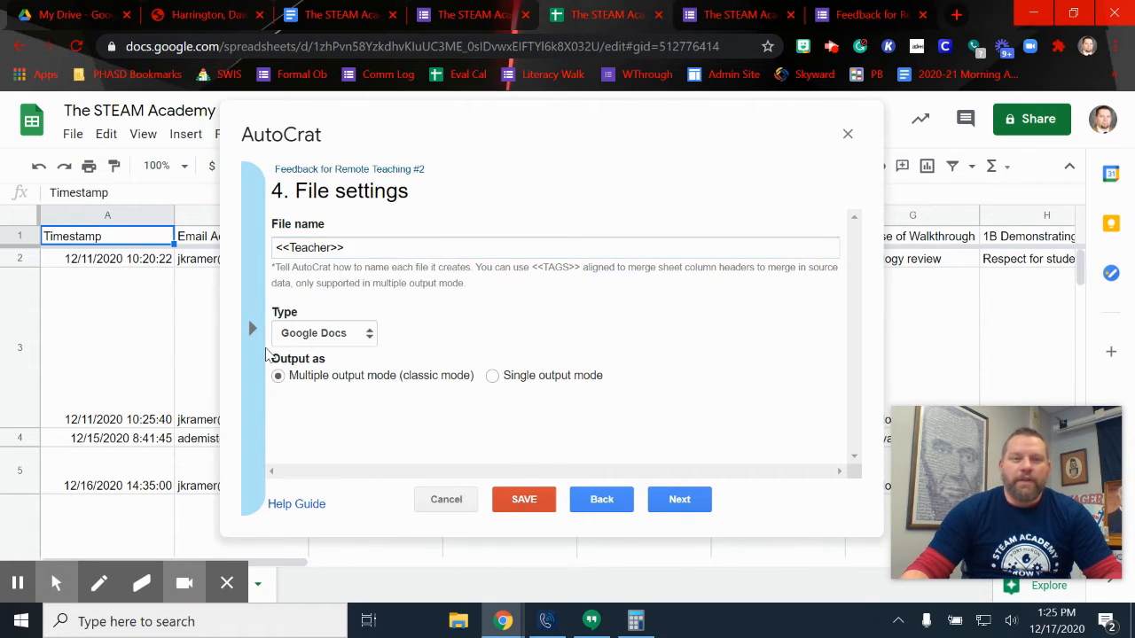
left_click(253, 353)
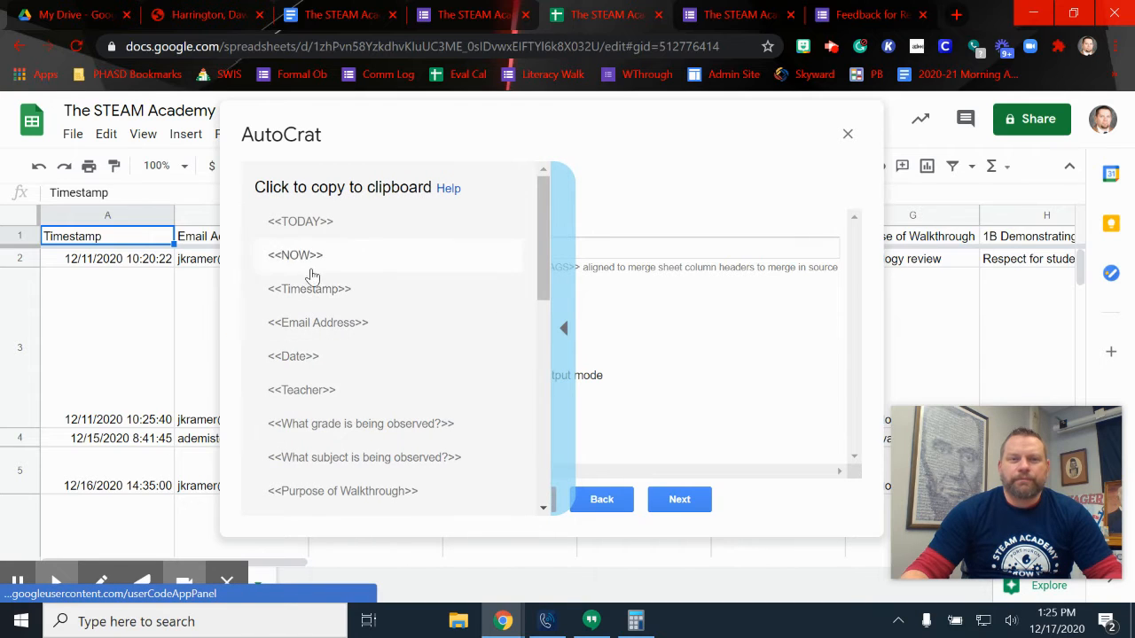
left_click(308, 359)
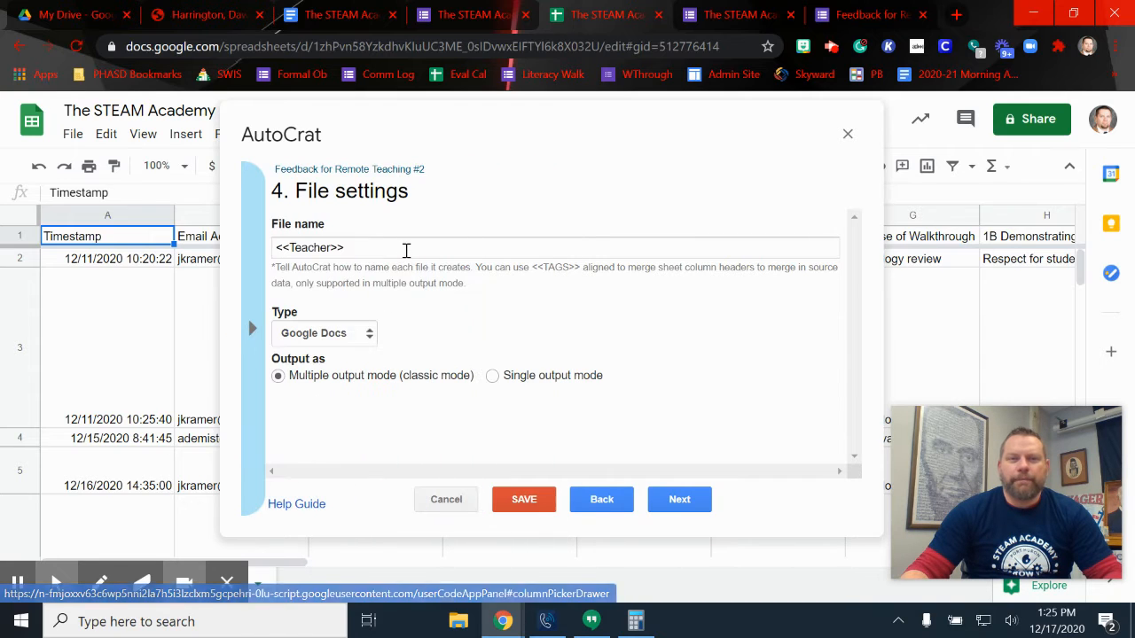
left_click(407, 250)
type("<<Date>>")
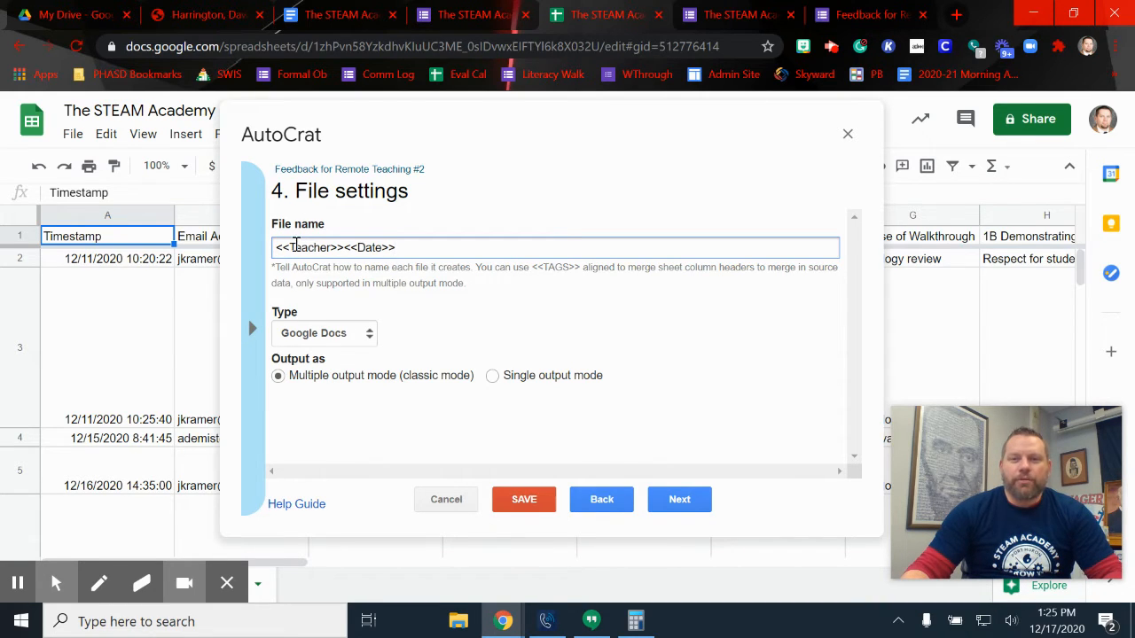
Make AutoCrat output the merged files as PDF
left_click(342, 333)
left_click(317, 389)
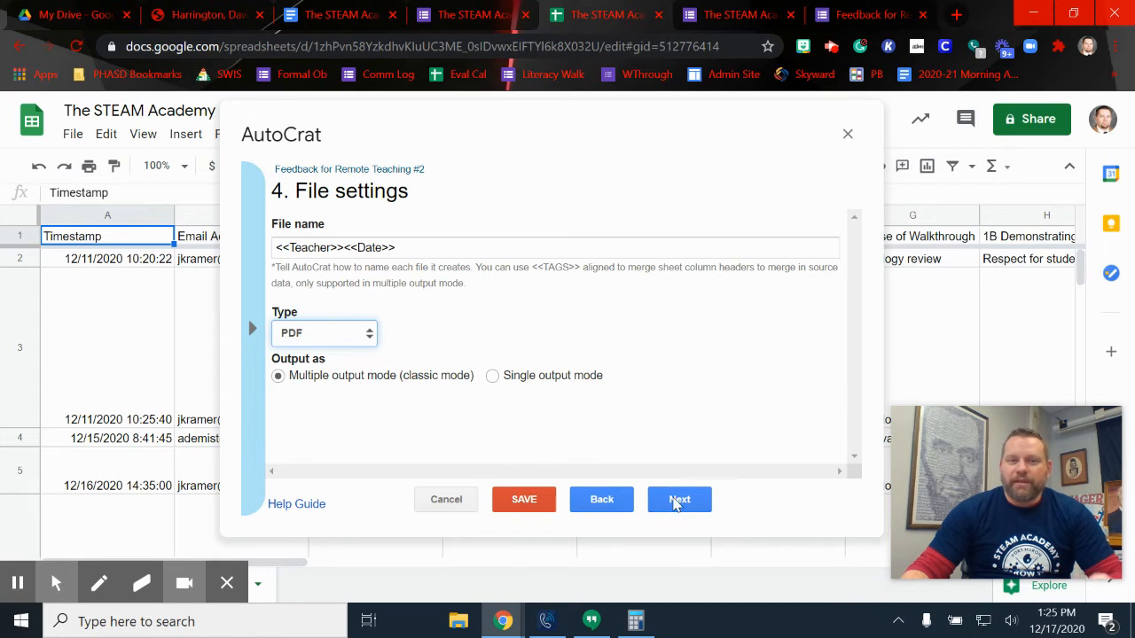
left_click(680, 499)
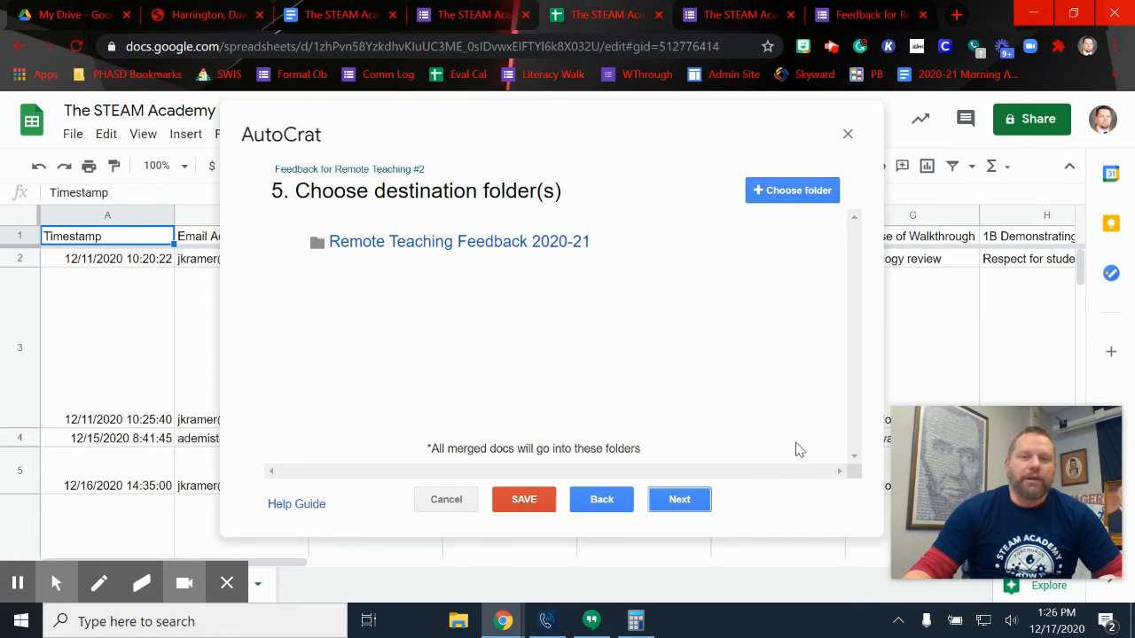
Keep Remote Teaching Feedback 2020-21 as the output folder and skip the folder-reference and merge-condition steps
left_click(669, 502)
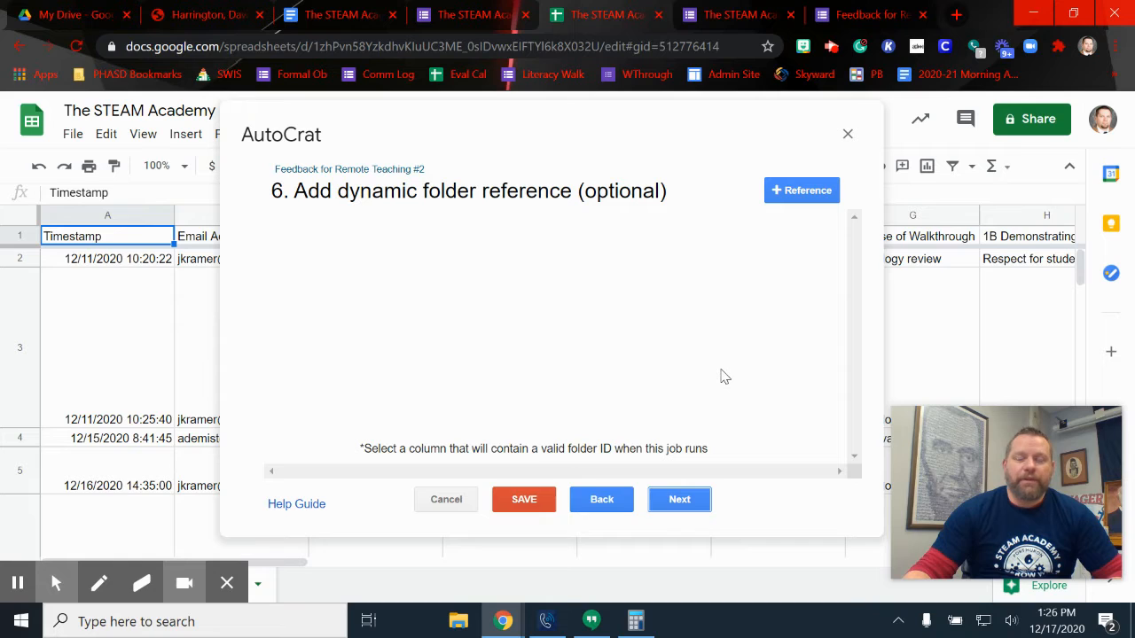
left_click(690, 501)
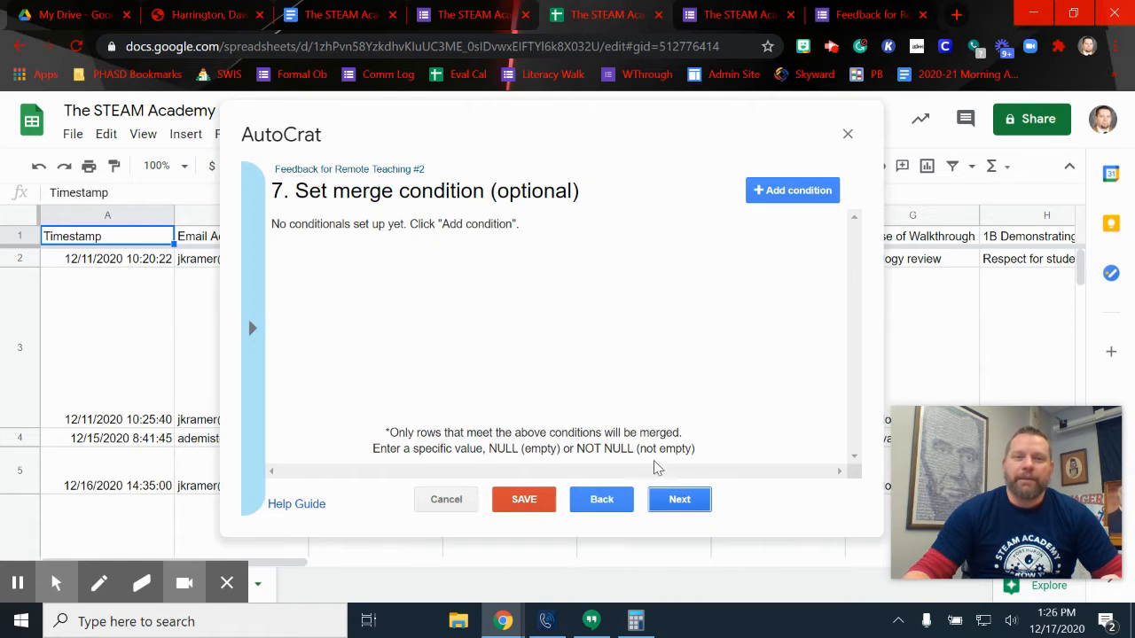
left_click(679, 502)
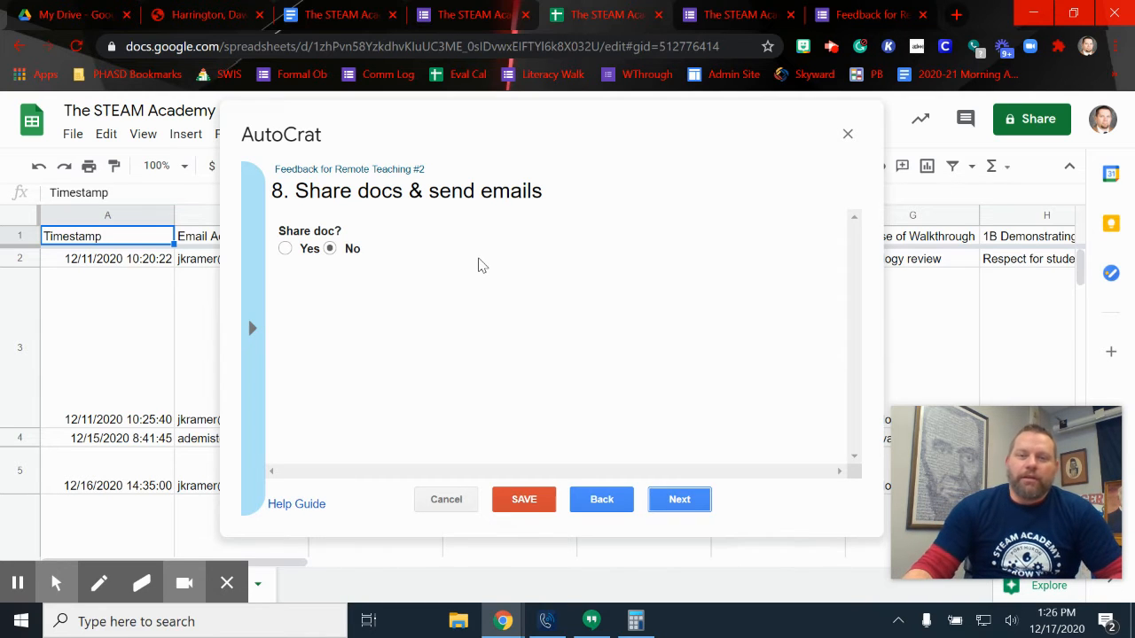
Set Share doc? to Yes and fill the email To field with the <<Teacher's Email>> tag
left_click(284, 248)
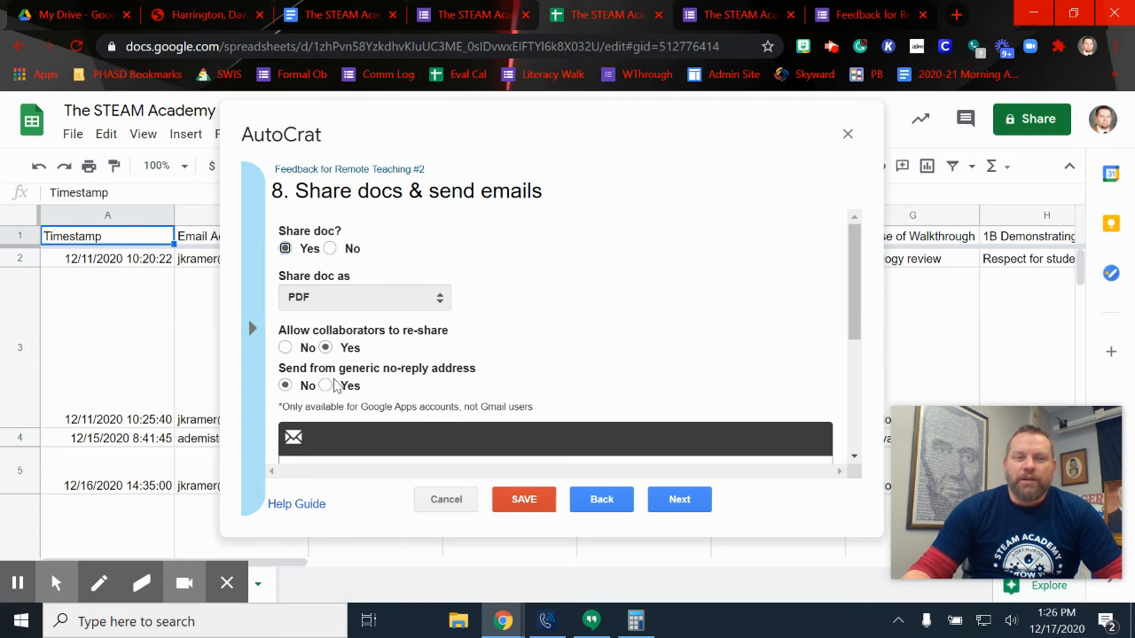
scroll(372, 381, "down", 4)
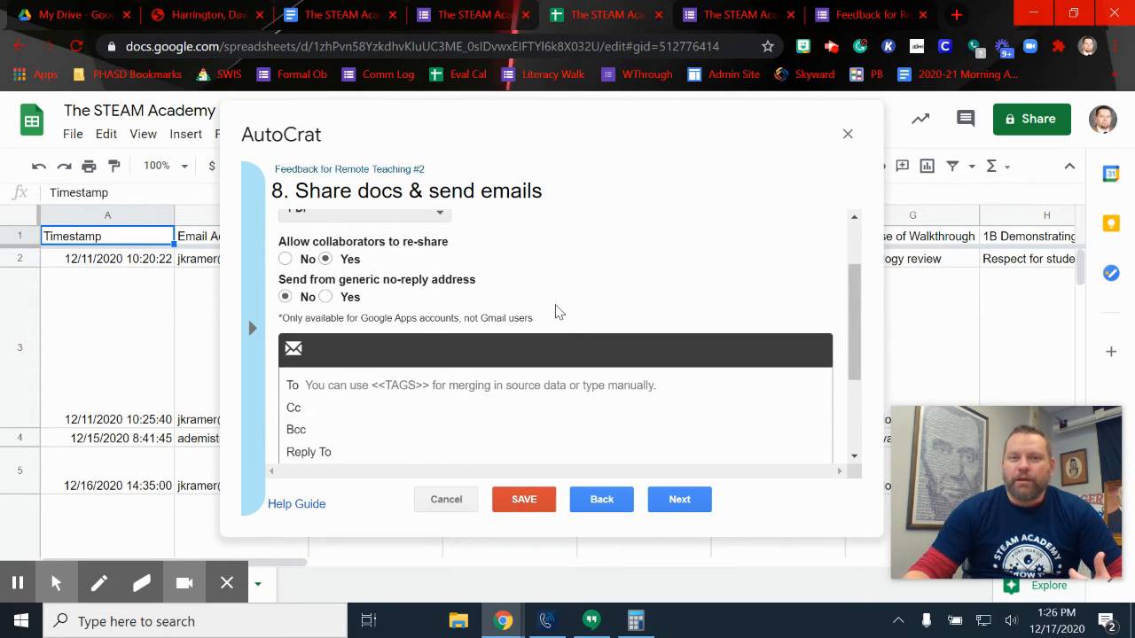
scroll(399, 328, "down", 1)
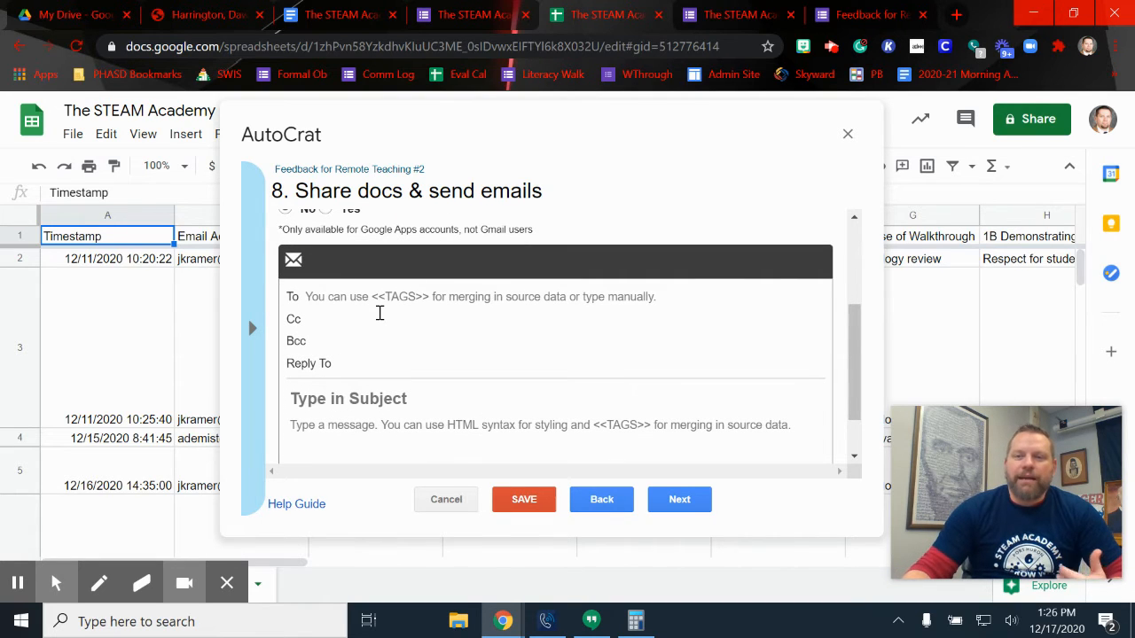
left_click(253, 330)
scroll(381, 364, "down", 10)
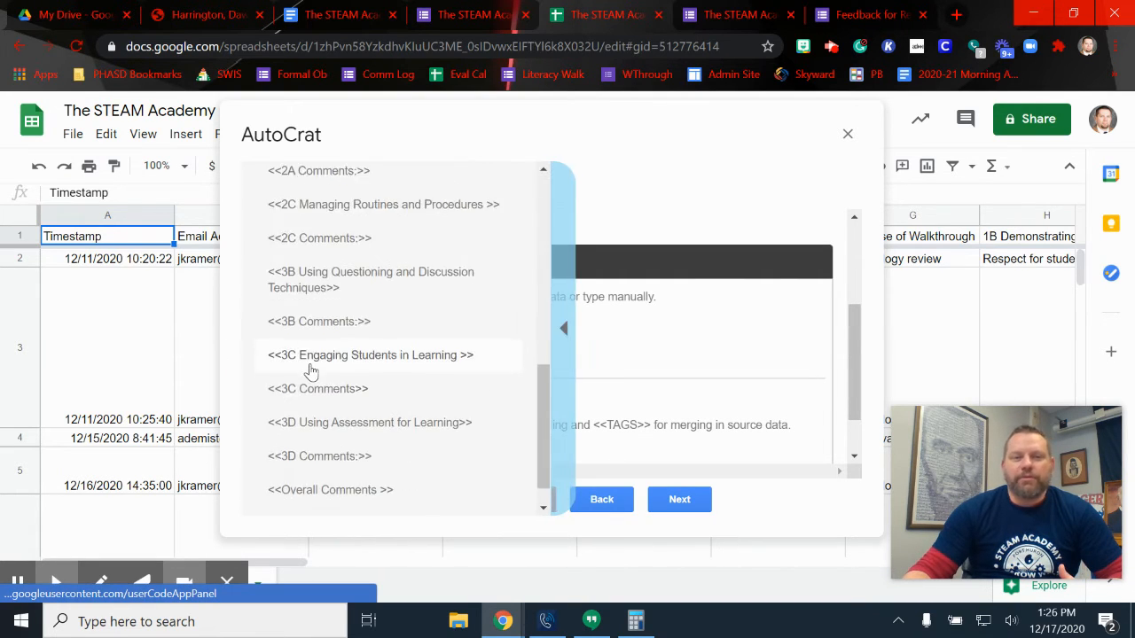
left_click(304, 496)
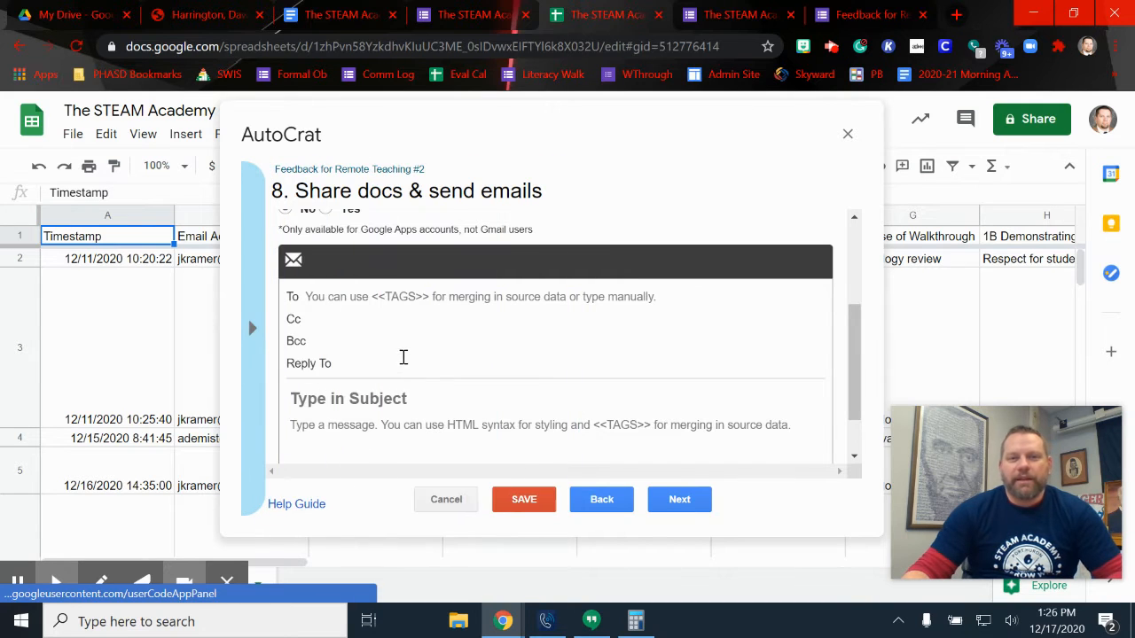
left_click(368, 299)
type("<<Teacher's Email>>")
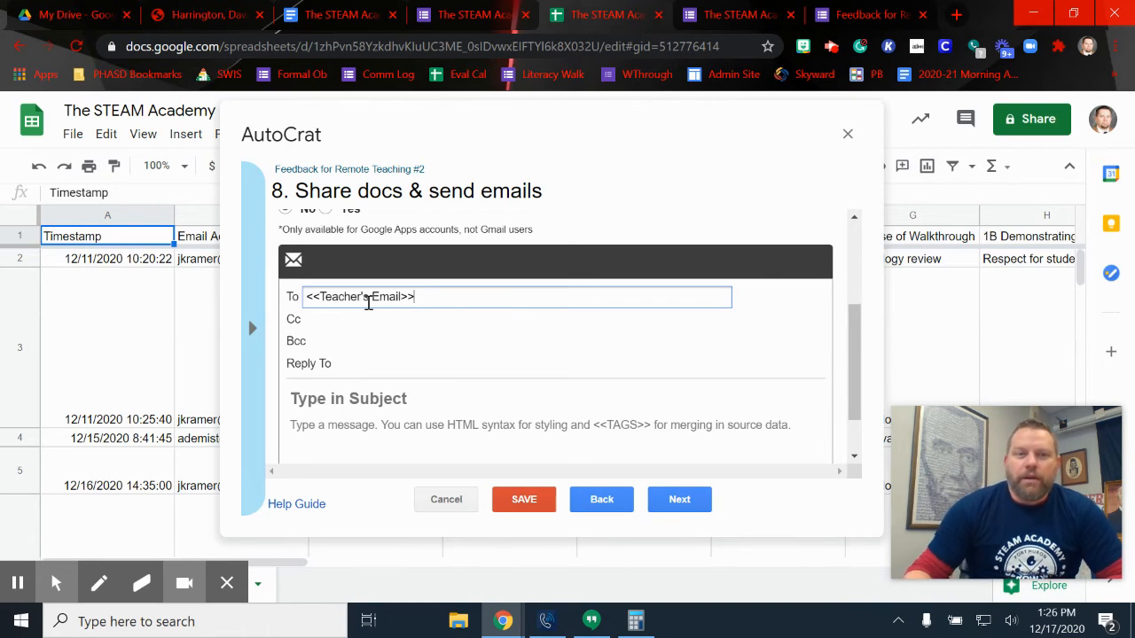
Start the email subject with 'Feedback from' followed by the <<Date>> merge tag
left_click(381, 399)
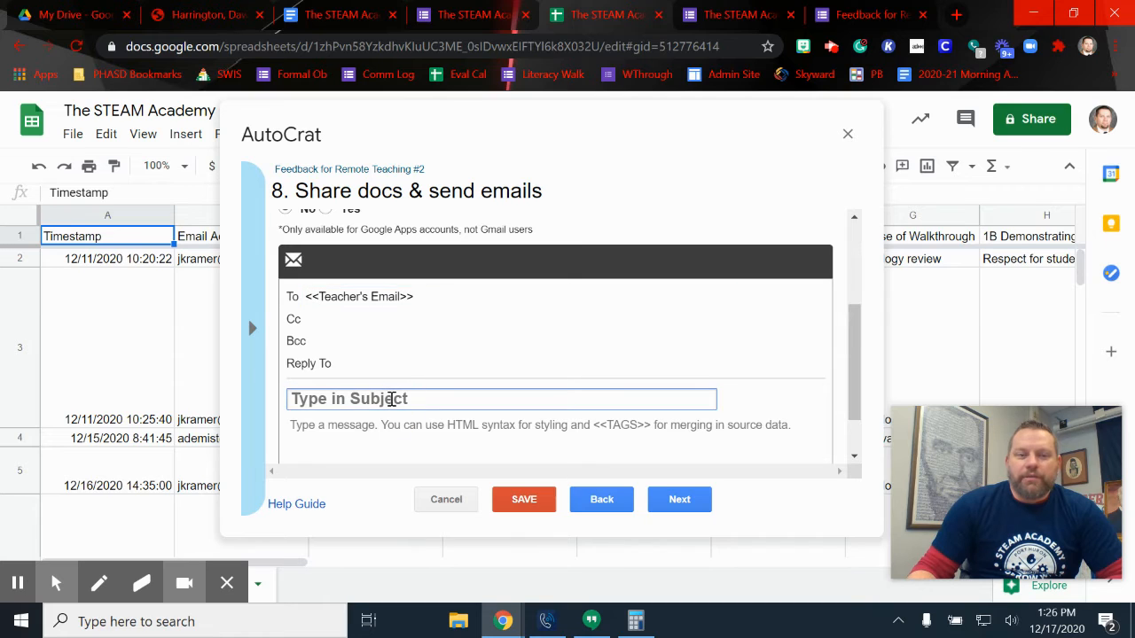
type("F")
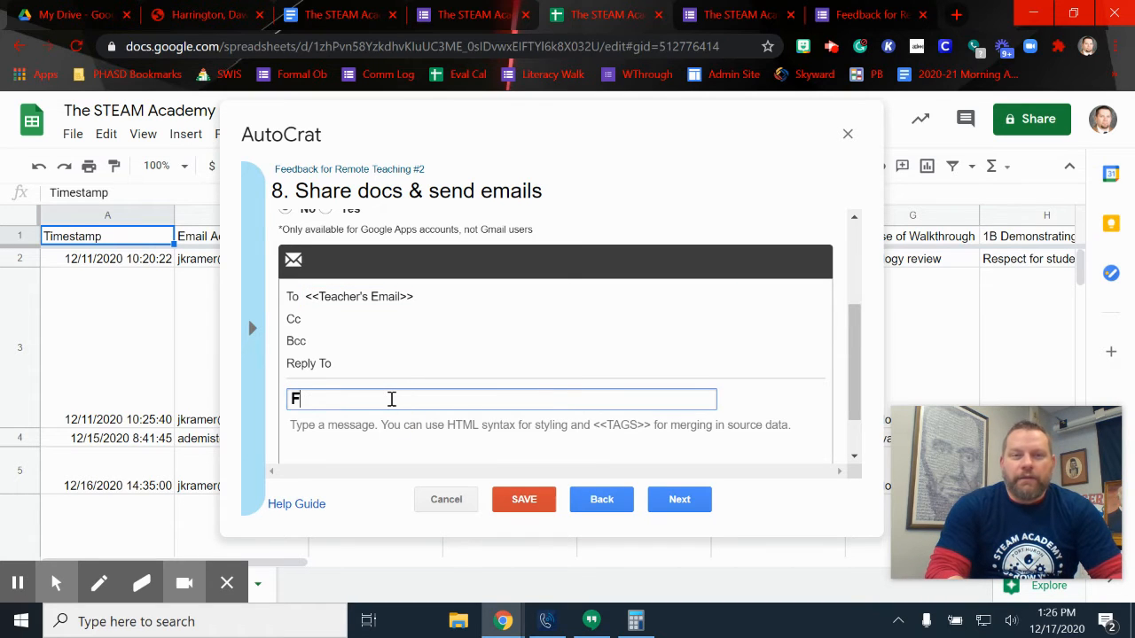
type("eedback fro")
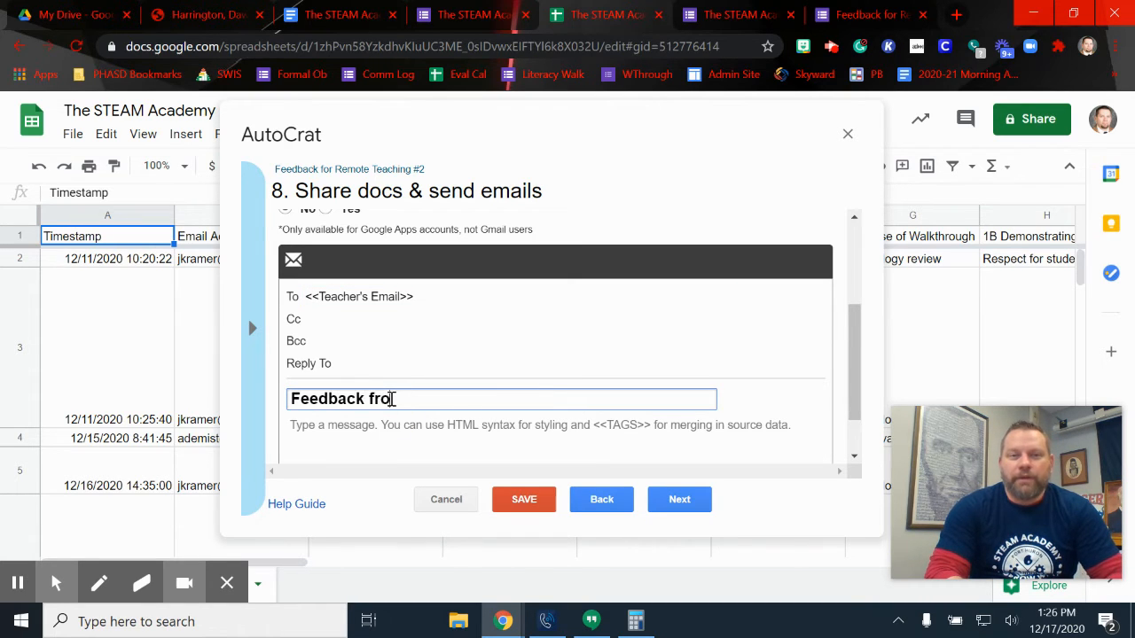
type("m")
left_click(263, 377)
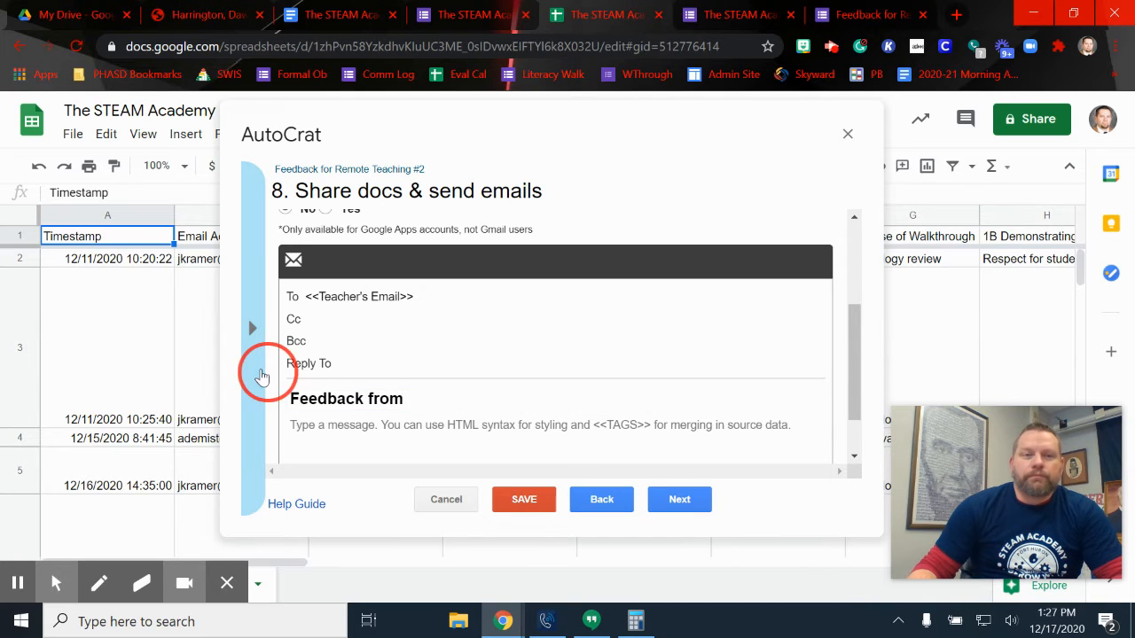
scroll(276, 349, "up", 6)
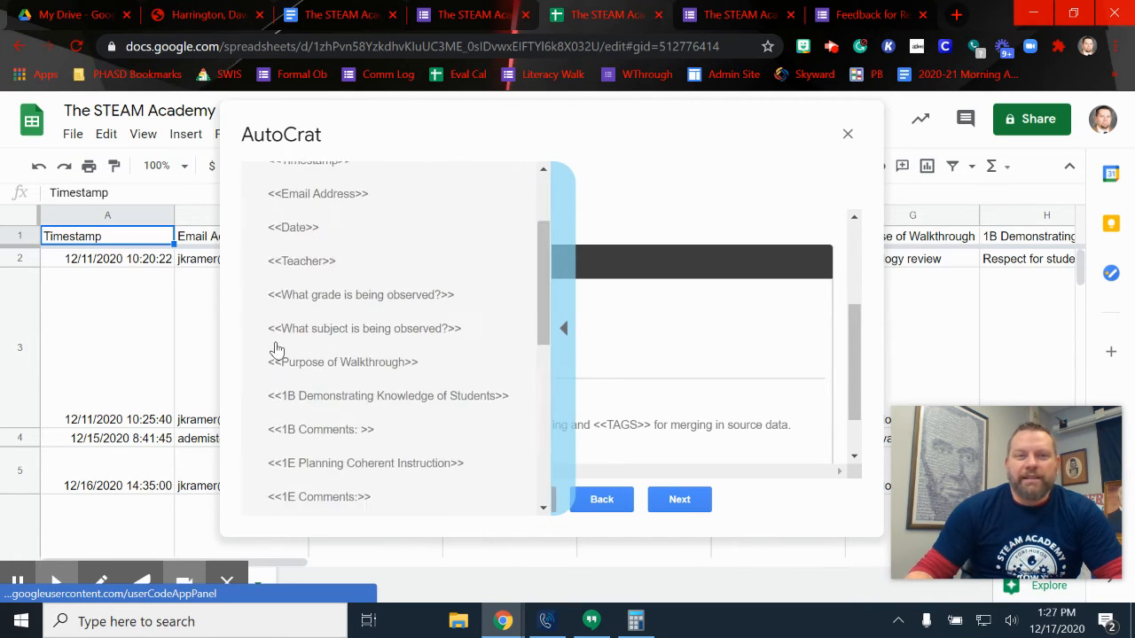
scroll(276, 349, "up", 3)
left_click(291, 355)
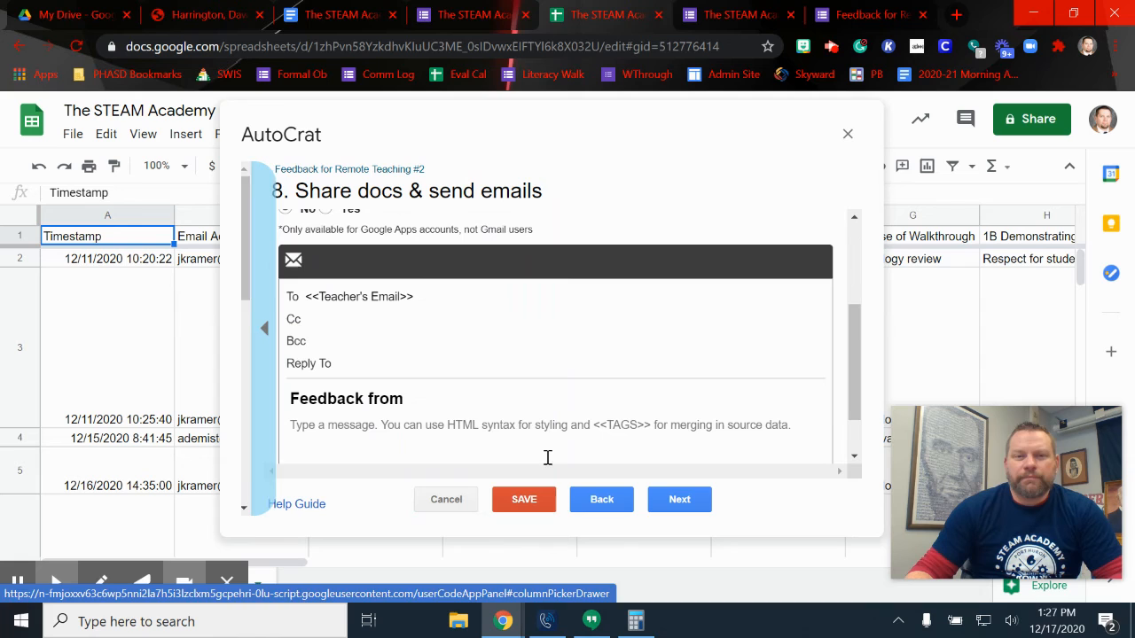
left_click(448, 390)
type("<<Date>>")
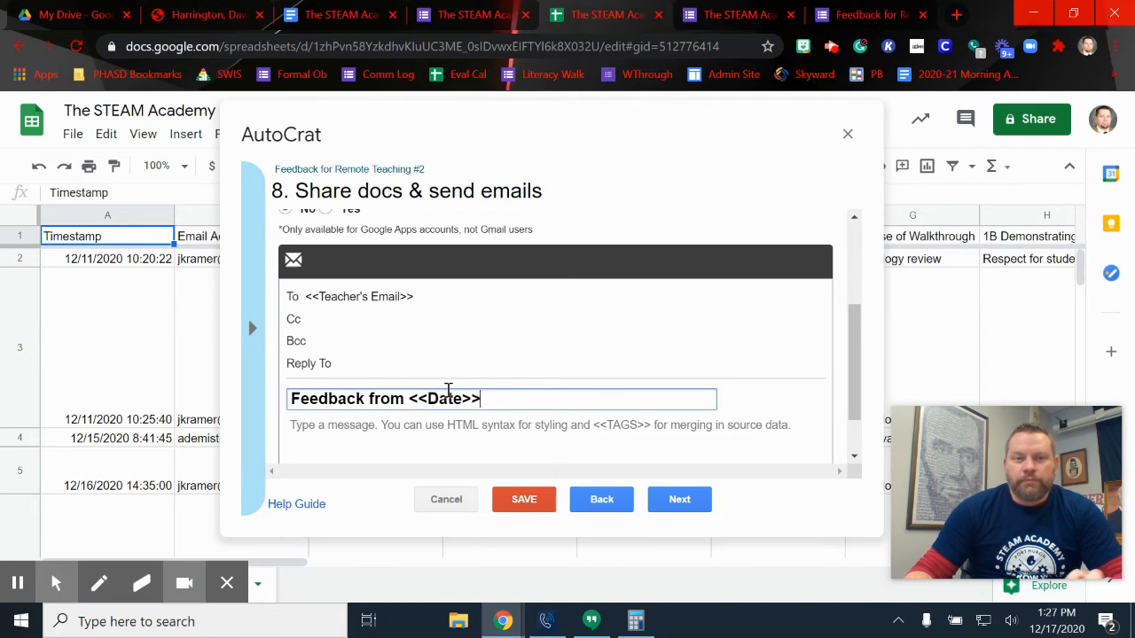
Finish the subject with ' for <<Teacher>>' so it reads 'Feedback from <<Date>> for <<Teacher>>'
type("for")
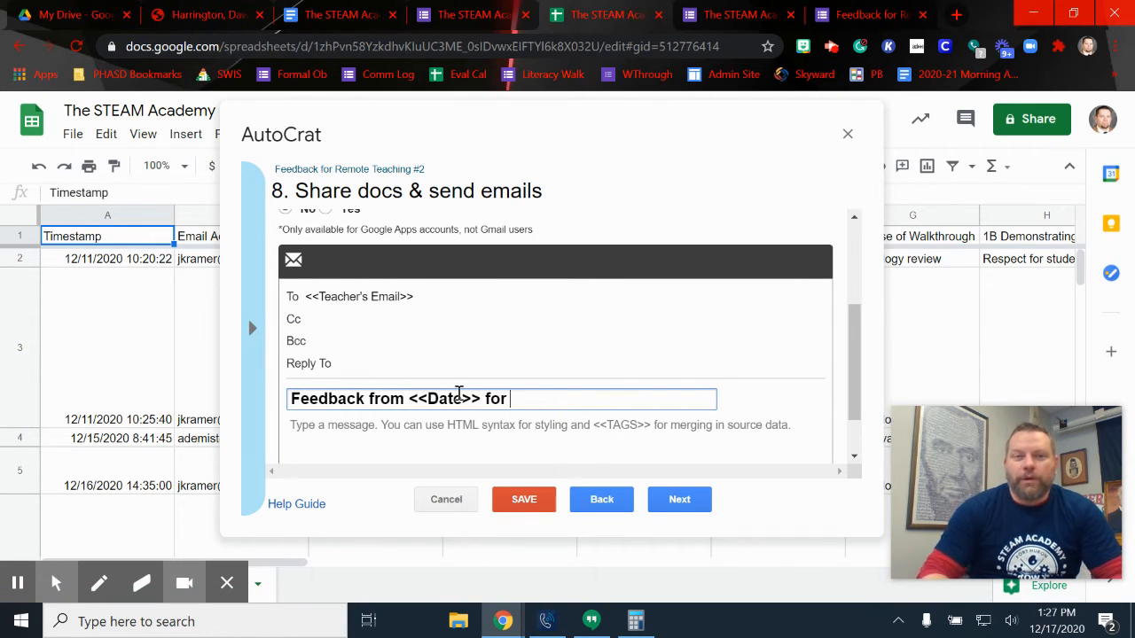
left_click(251, 328)
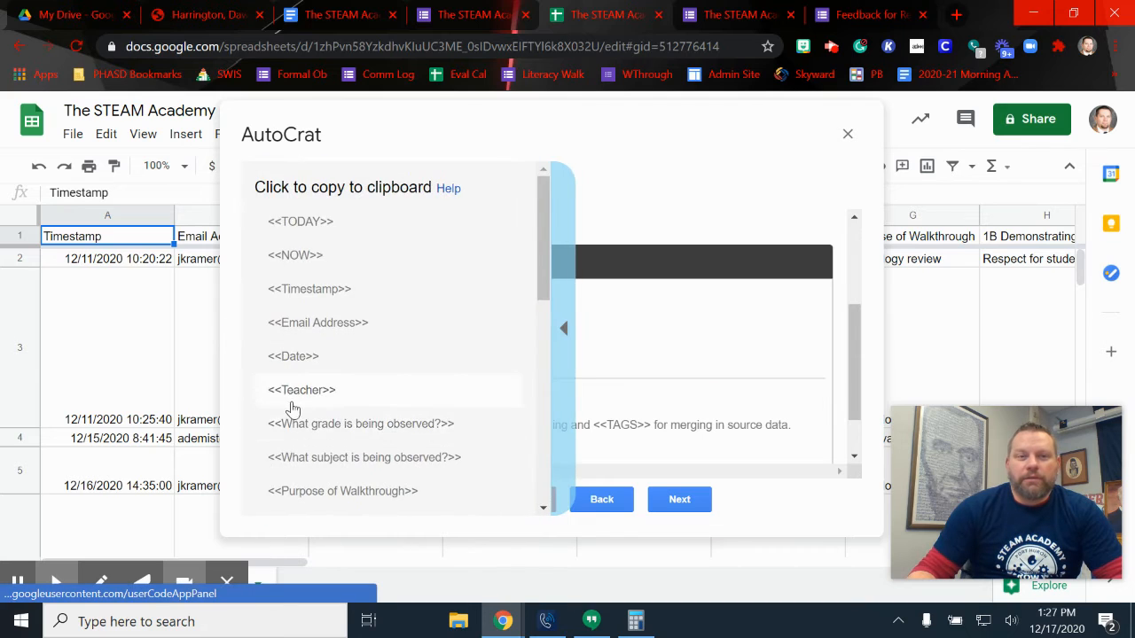
left_click(288, 392)
left_click(620, 405)
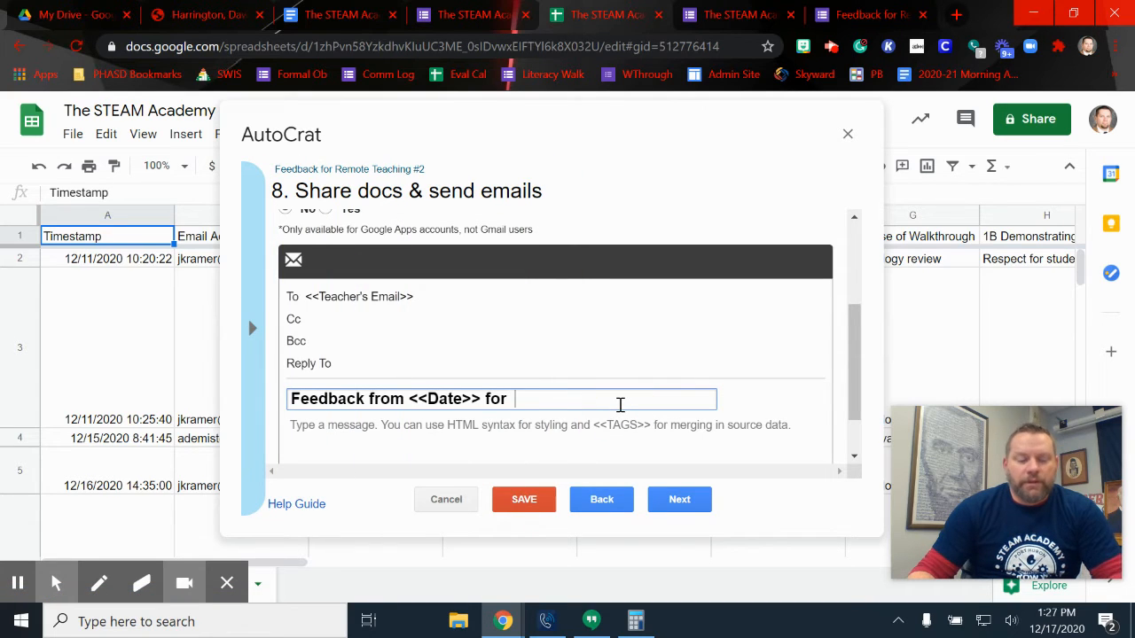
type("<<Teacher>>")
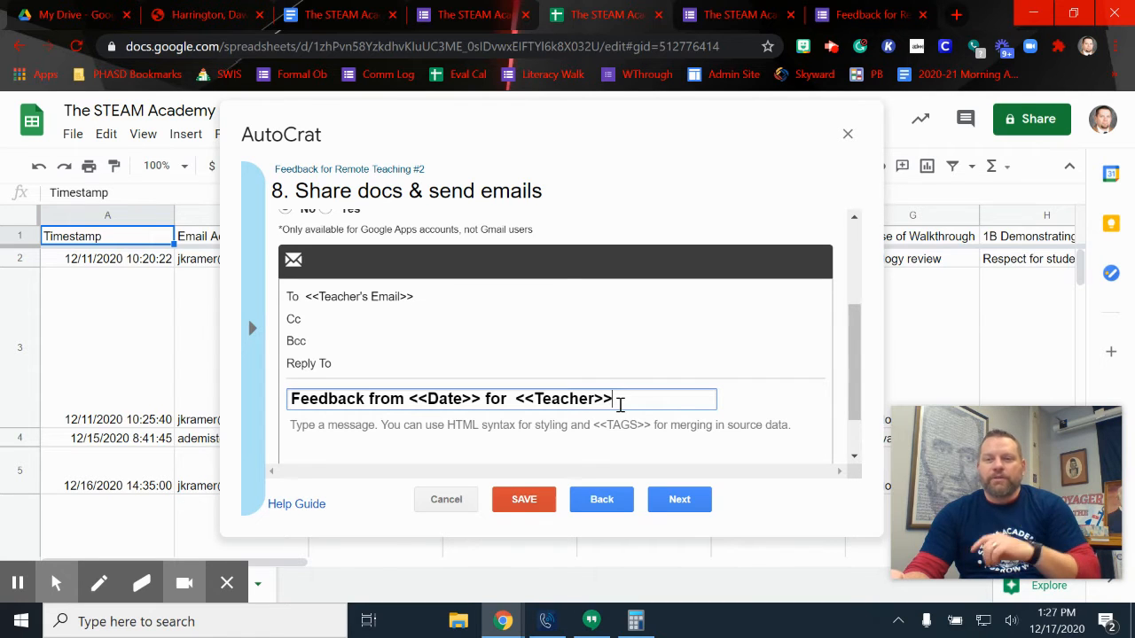
scroll(699, 411, "down", 1)
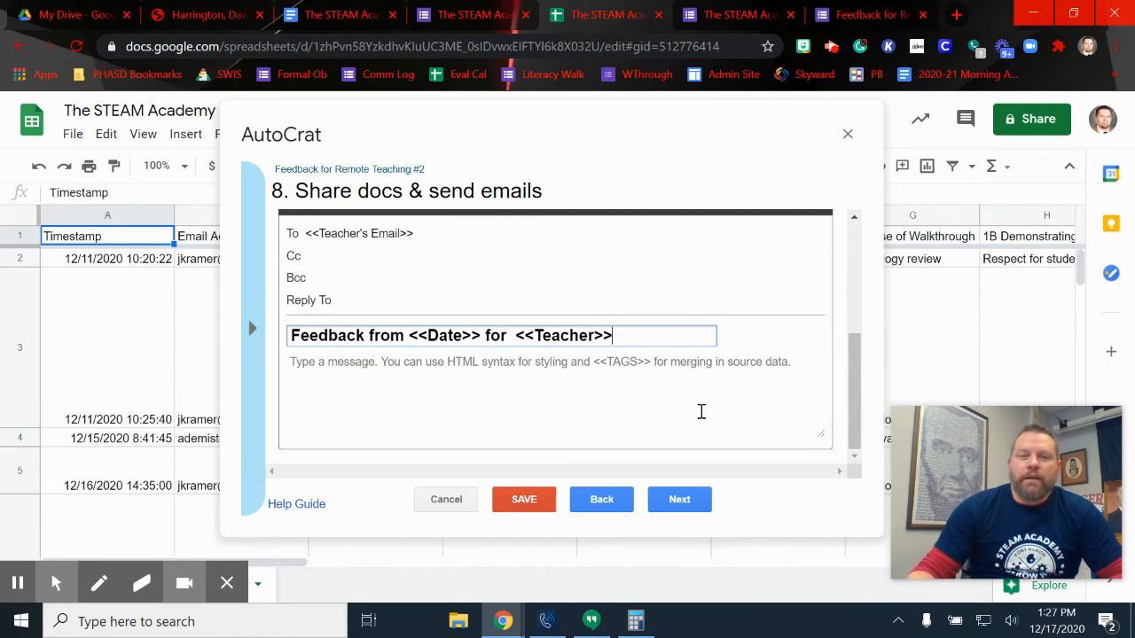
scroll(701, 410, "up", 1)
Begin the email message body with 'Thank you <<Teacher>>'
scroll(701, 410, "down", 2)
left_click(554, 404)
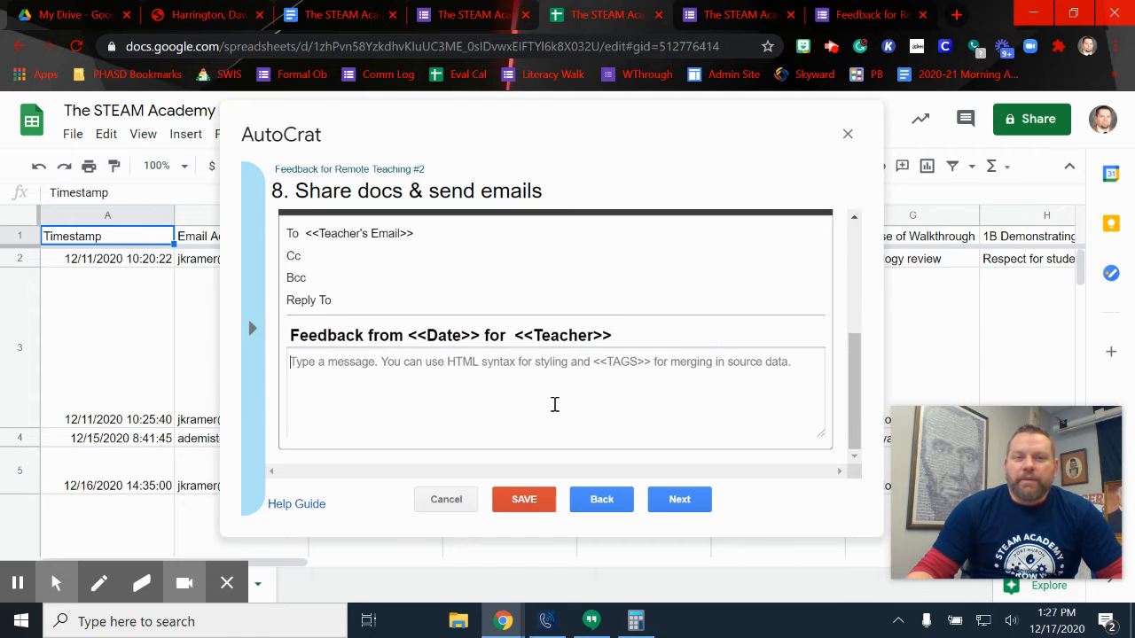
type("Thank ")
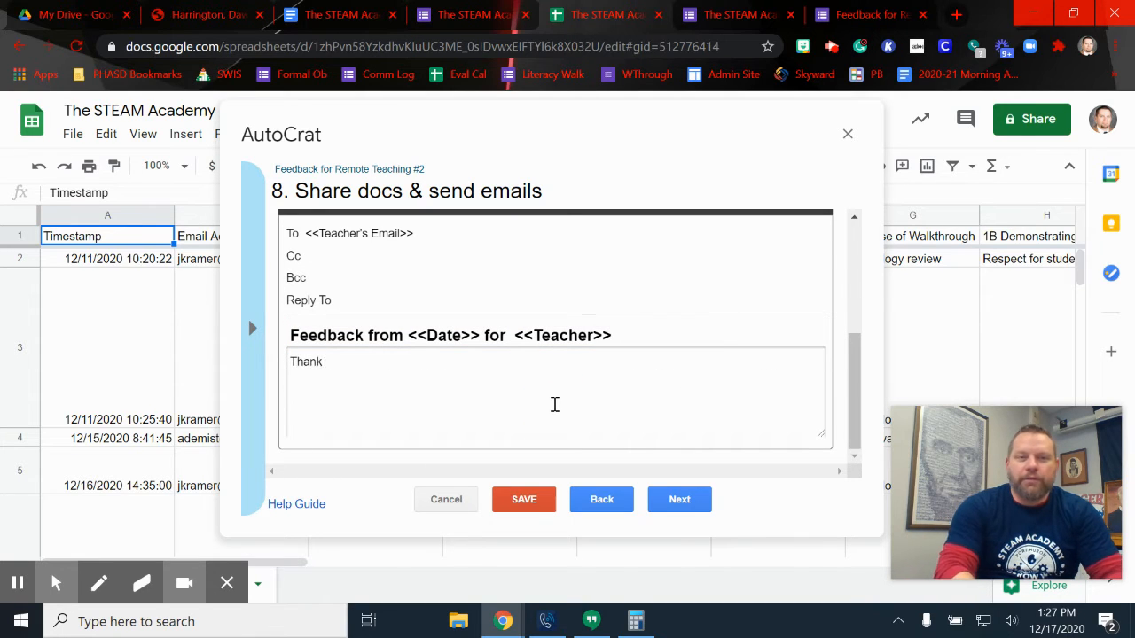
type("you !")
left_click(247, 312)
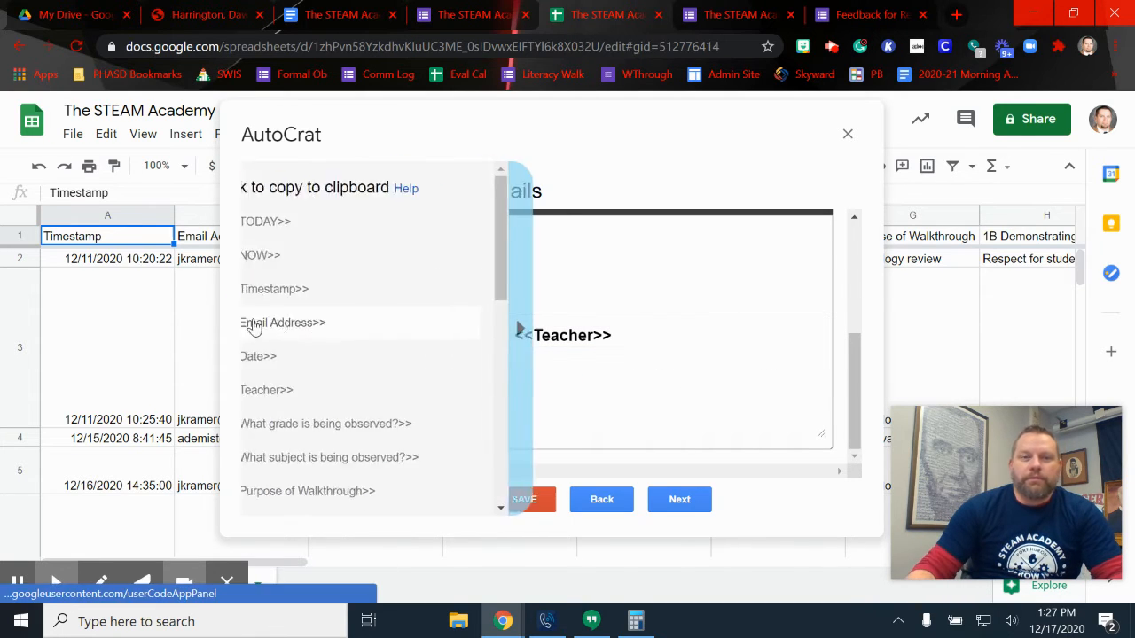
left_click(321, 391)
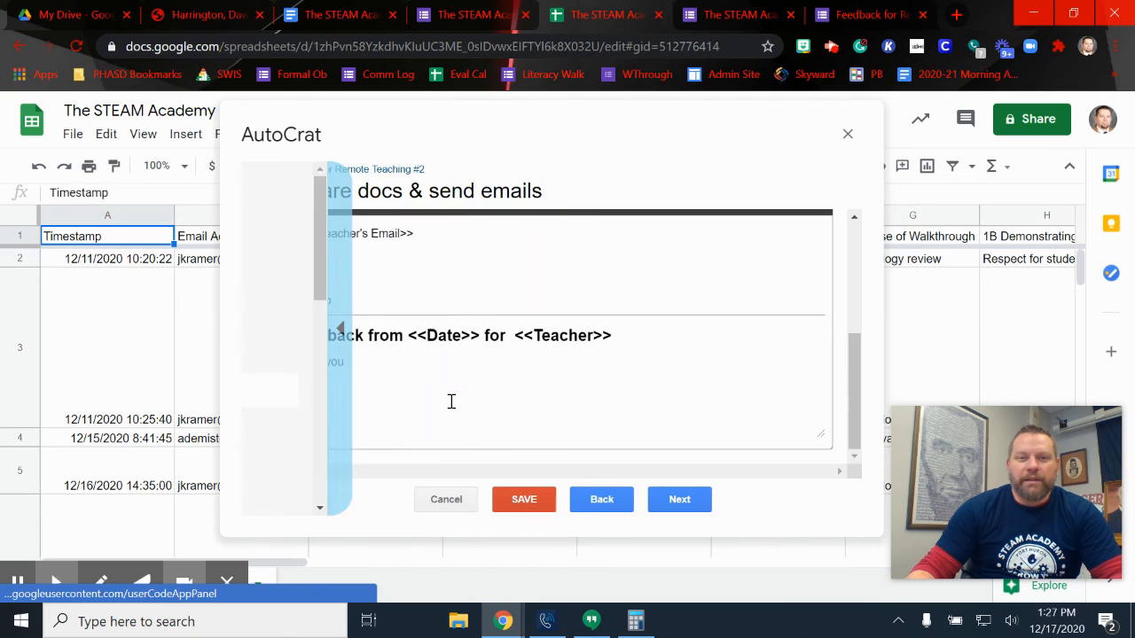
left_click(418, 361)
type("<<Teacher>>")
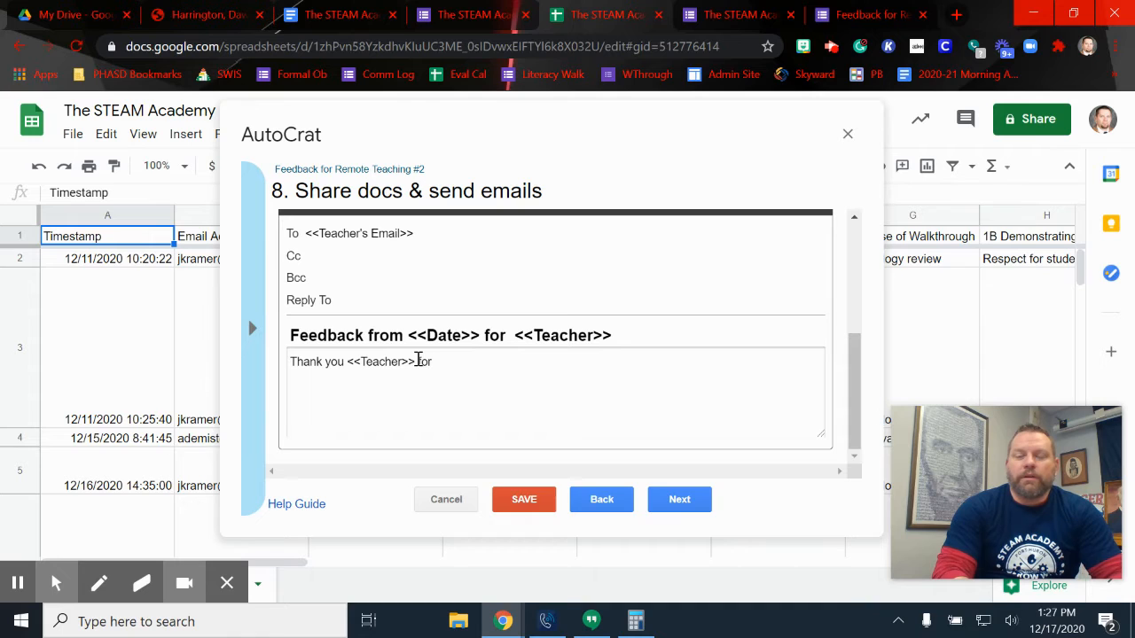
Finish the message thanking them for the virtual class visit and linking feedback, sign off, and add a Cc recipient
type("for allowing me to v")
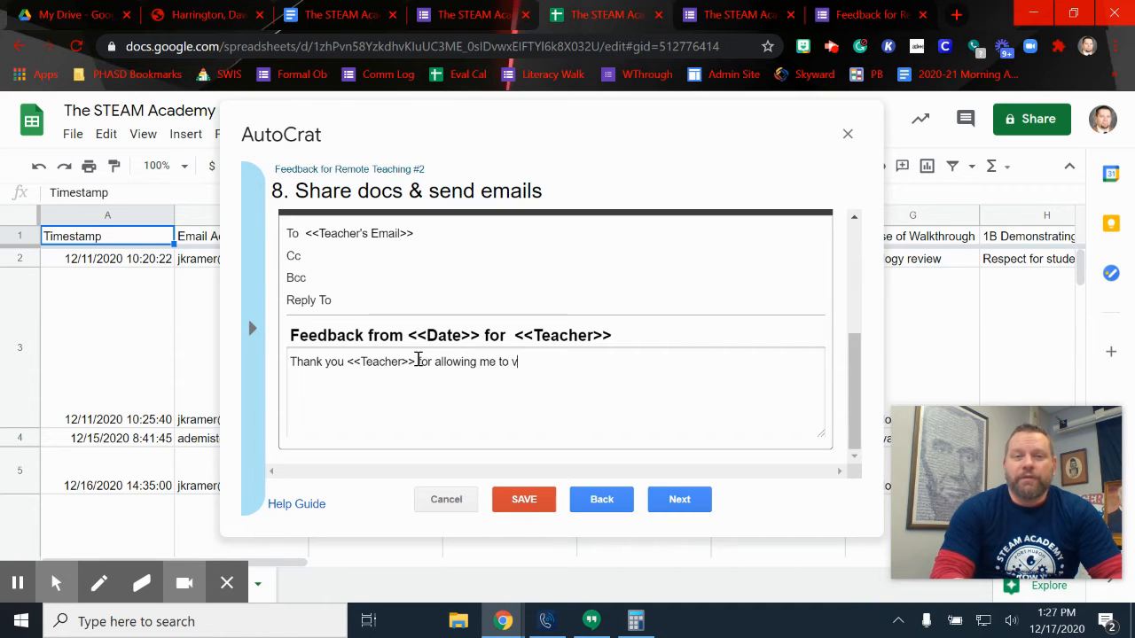
type("isit your class")
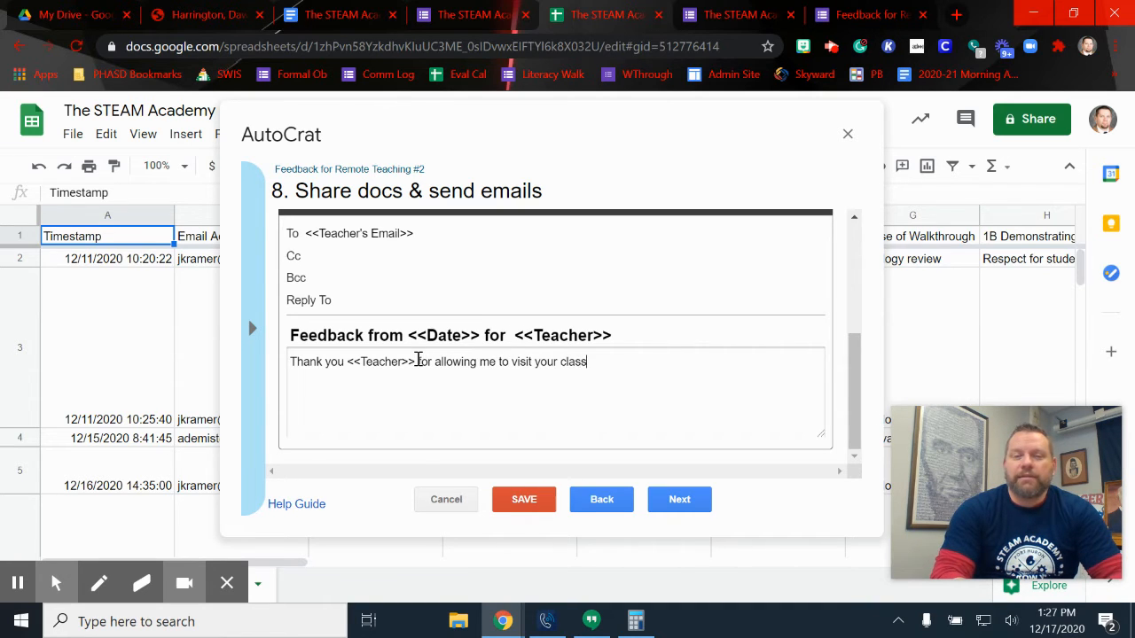
key("BackSpace")
key("BackSpace")
key("BackSpace")
key("BackSpace")
key("BackSpace")
type("virtual c")
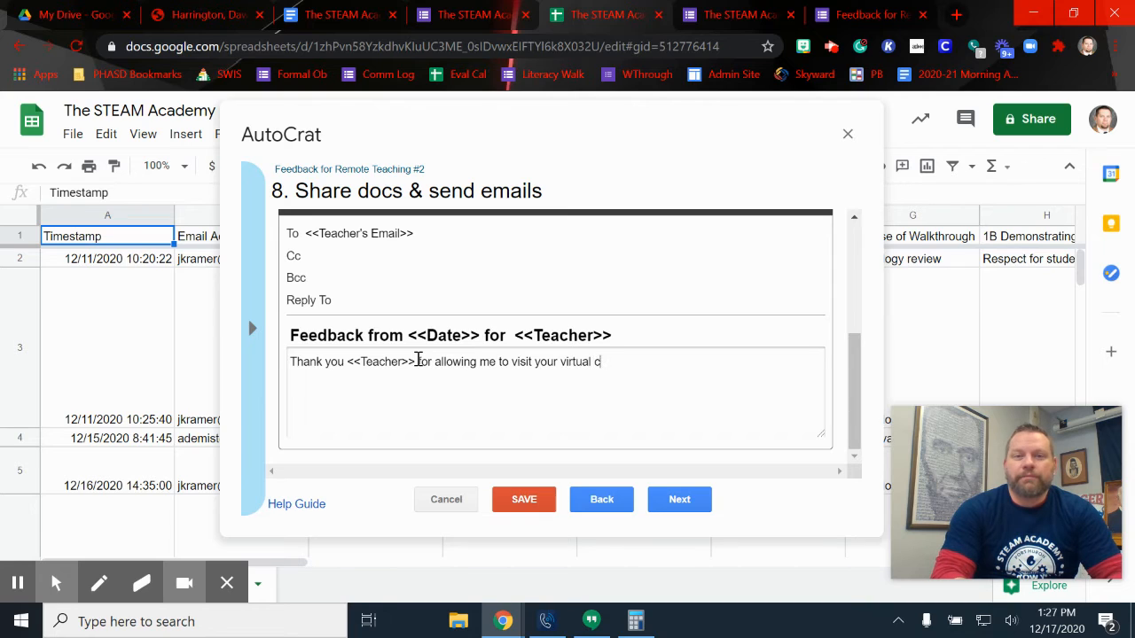
type("lass today.  L")
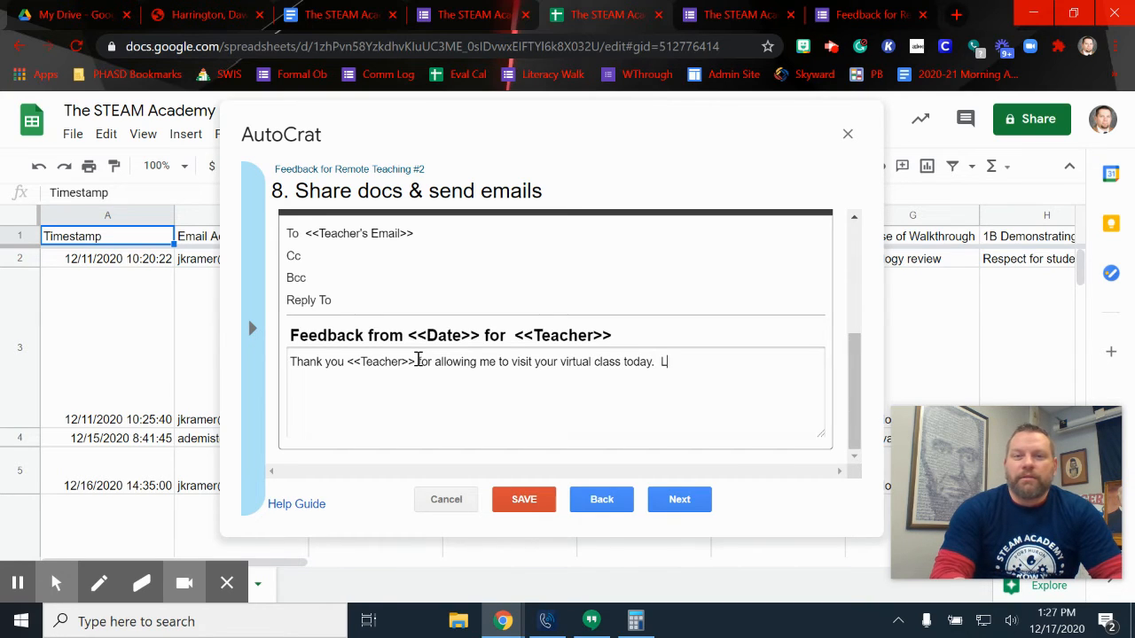
type("inked here ")
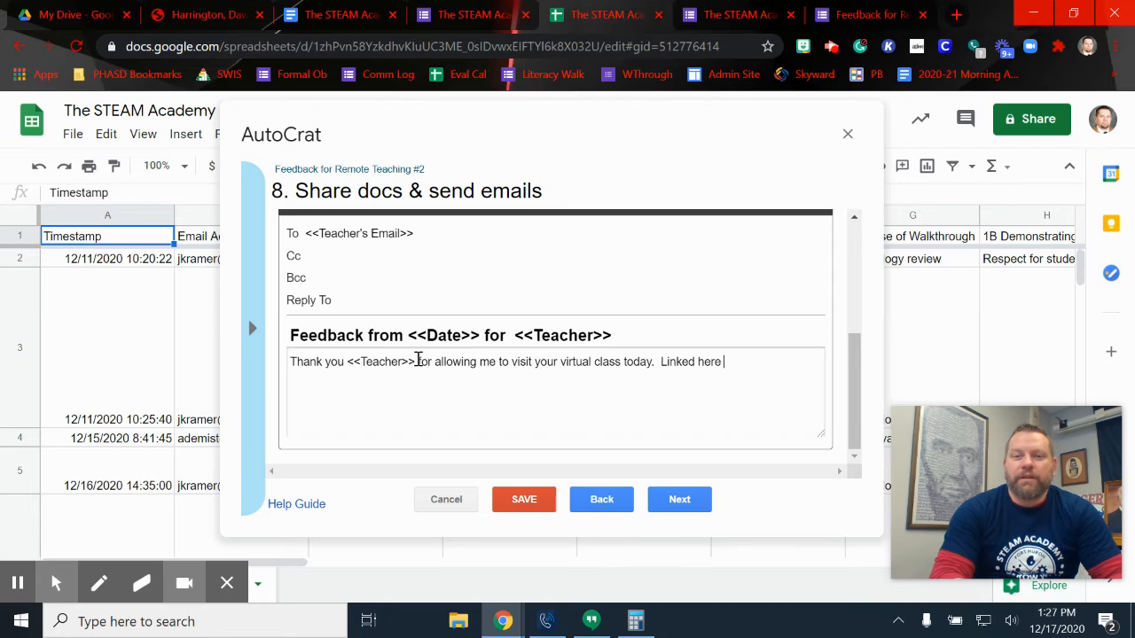
type("is your feed")
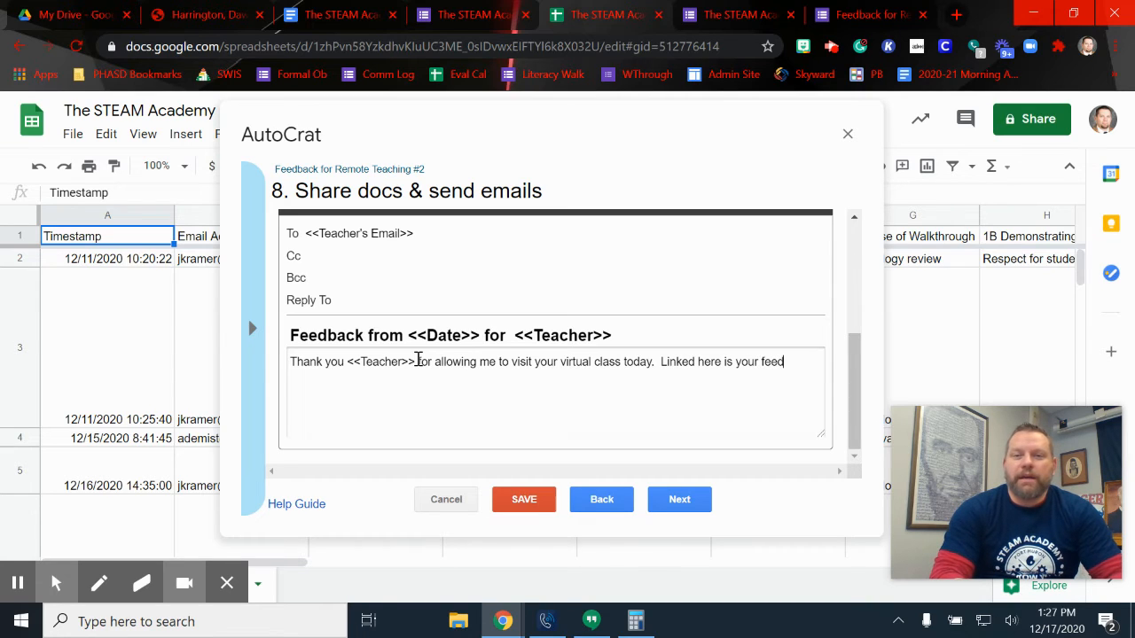
type("back, let me know if you have ")
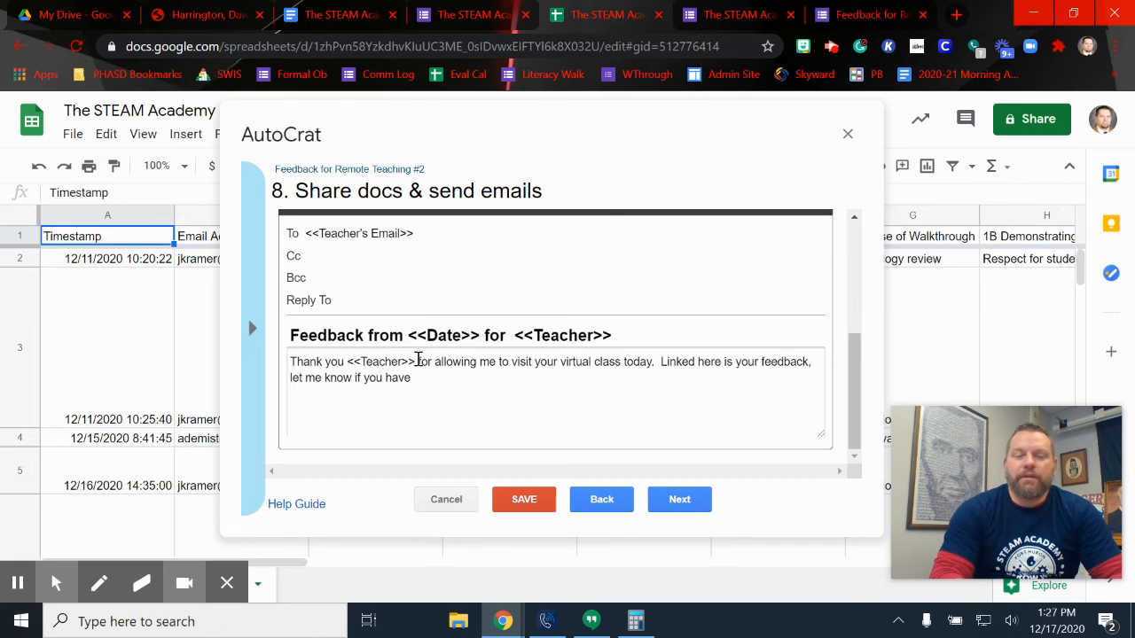
type("questions or com")
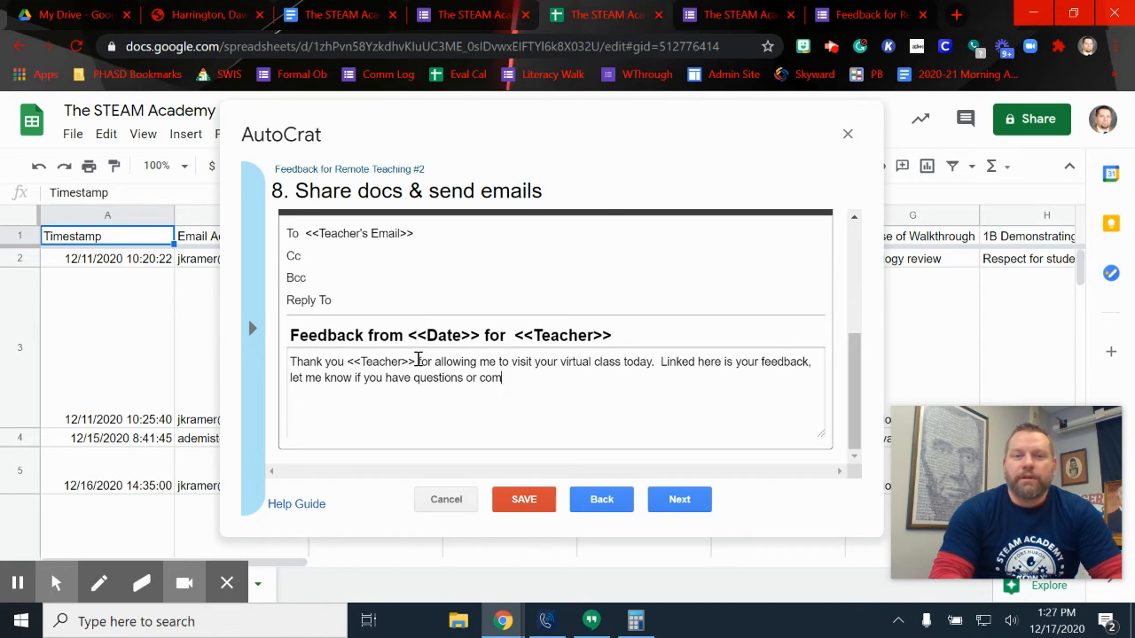
type("ments.")
key("Return")
key("Return")
type("Joe")
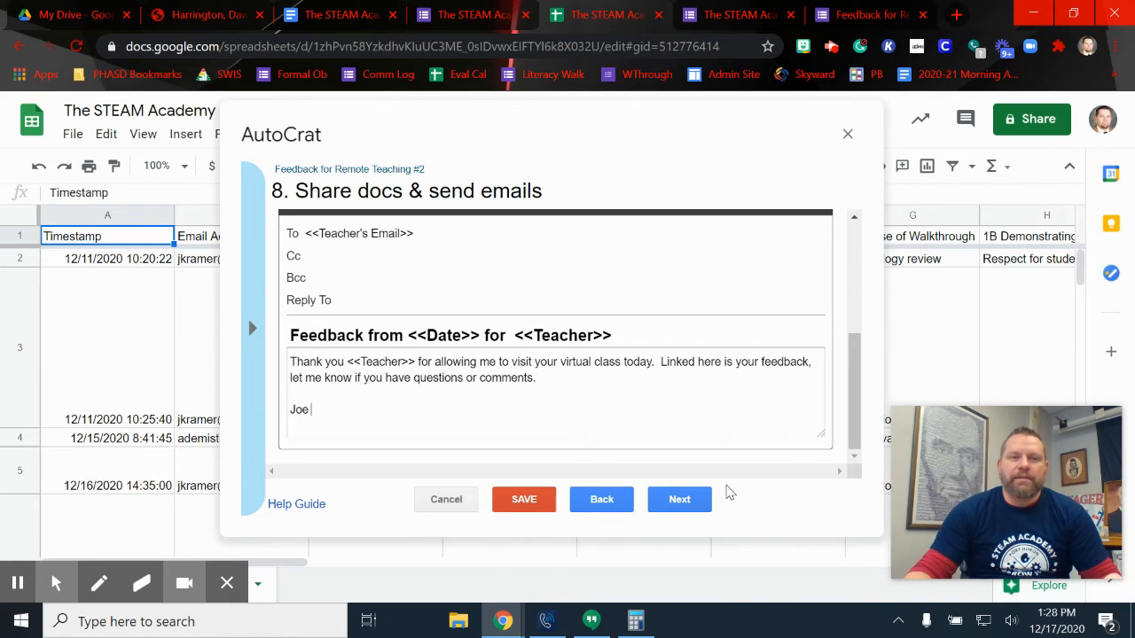
left_click(320, 258)
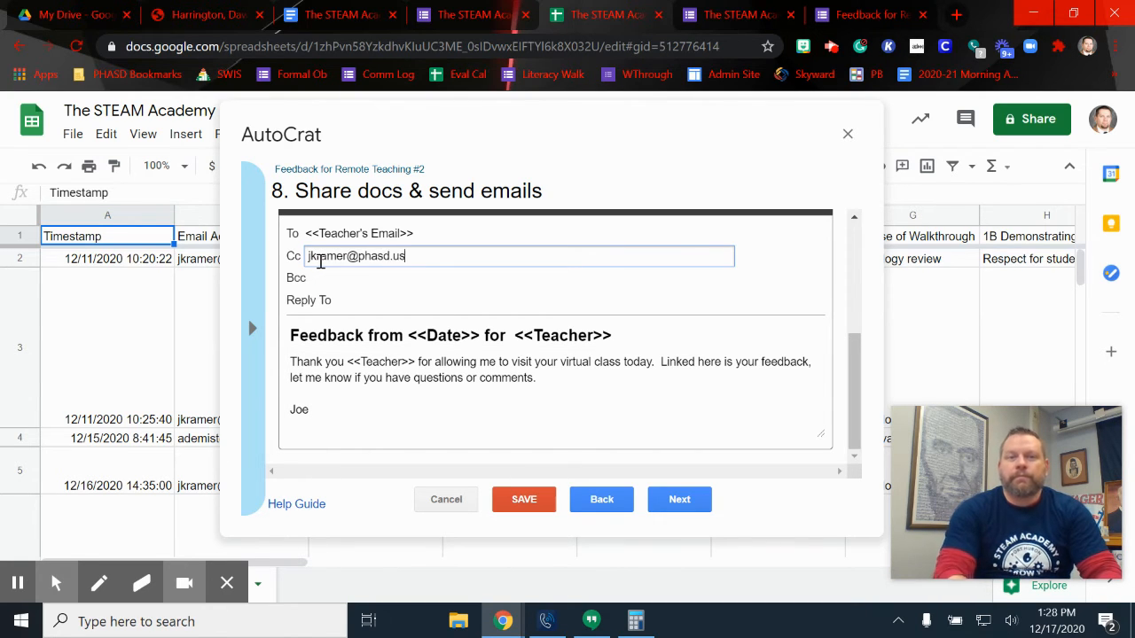
left_click(679, 500)
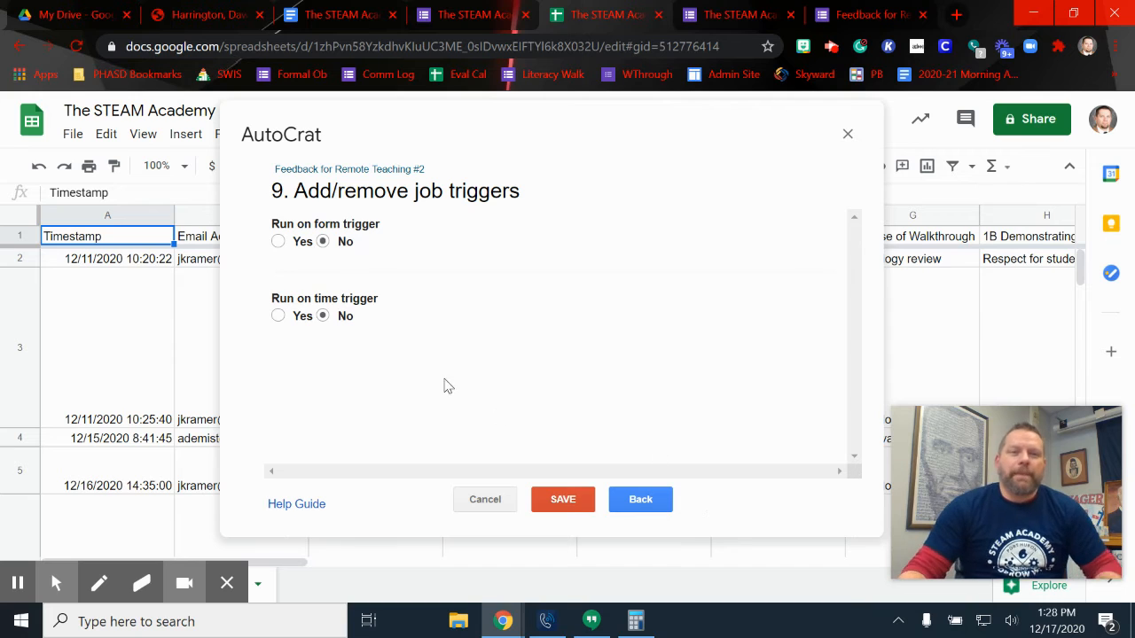
Give the job a time trigger that runs every two hours, then save it
left_click(278, 316)
left_click(371, 358)
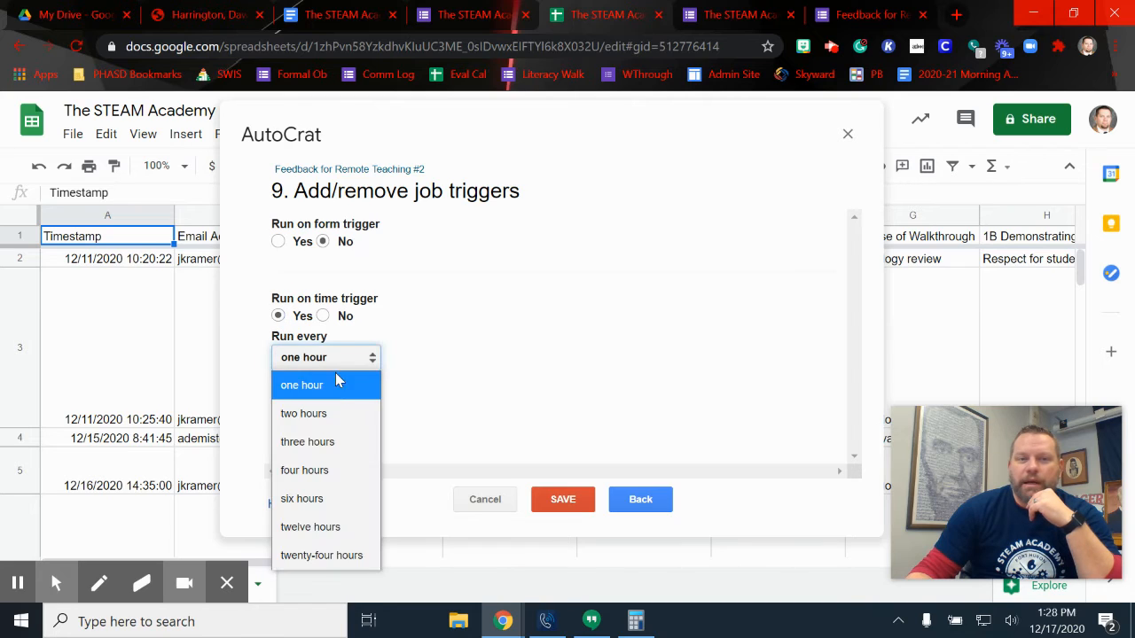
left_click(342, 413)
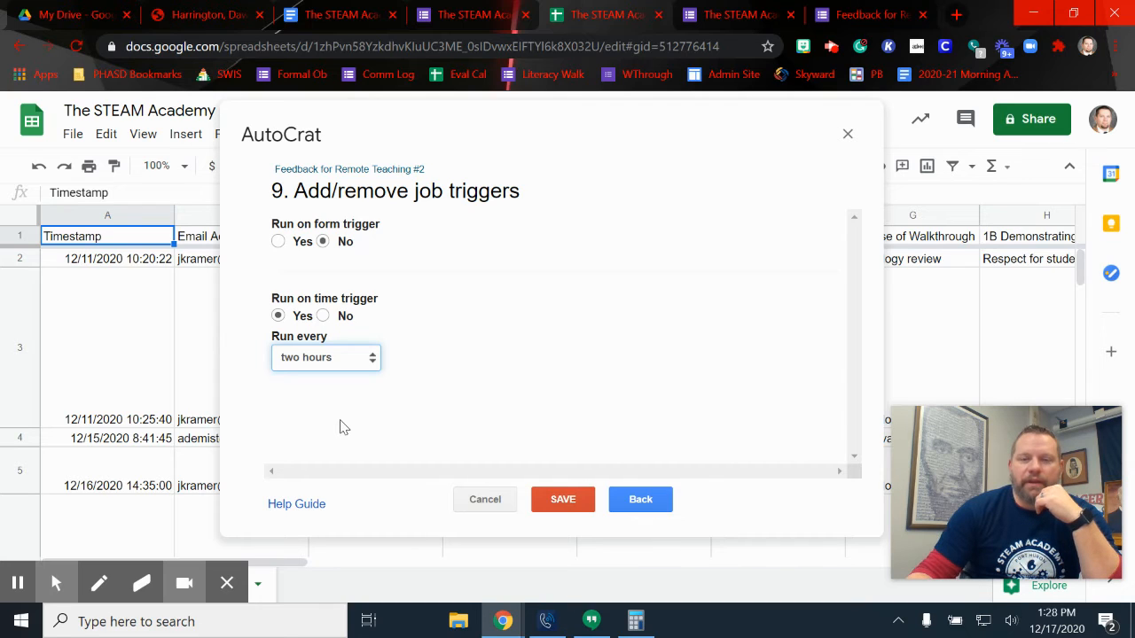
left_click(582, 500)
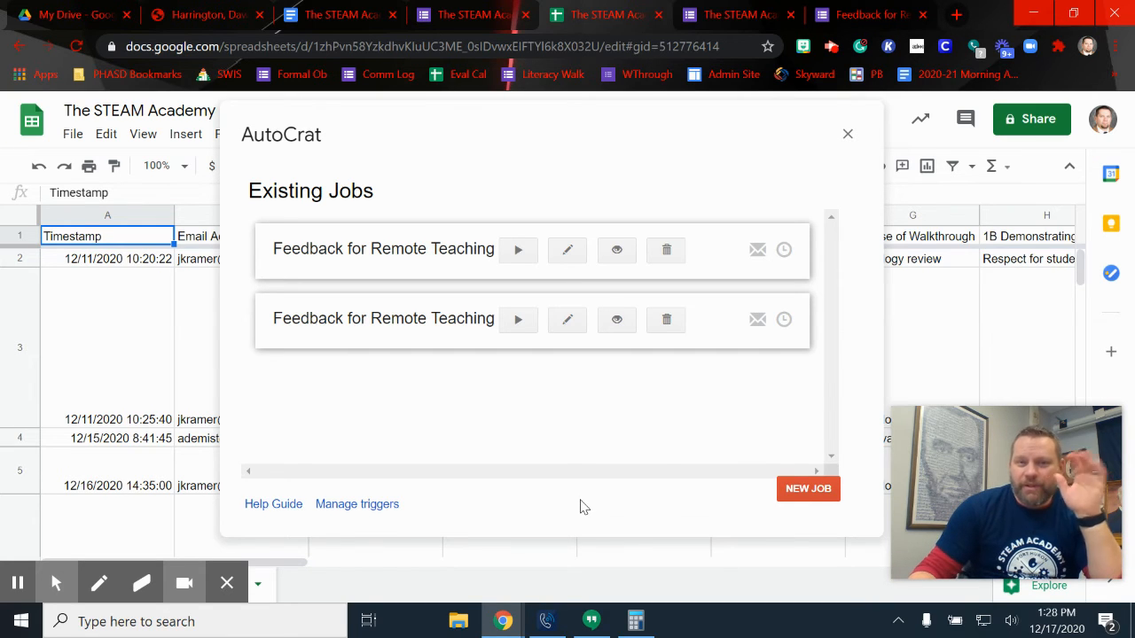
Delete the duplicate Feedback for Remote Teaching #2 job and close AutoCrat
left_click(667, 321)
left_click(797, 316)
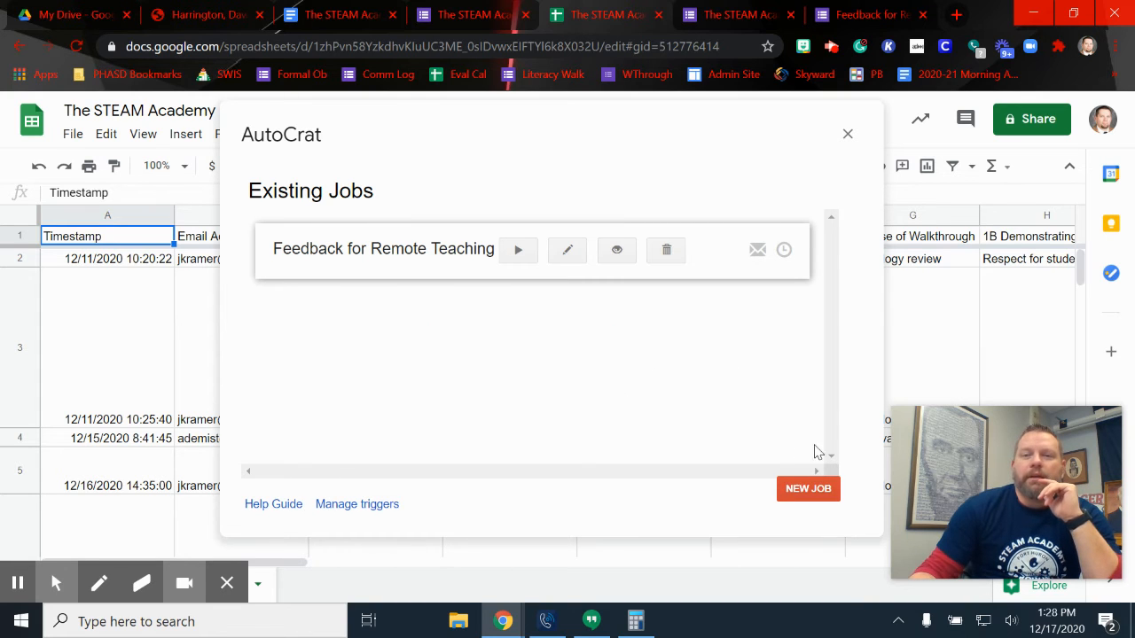
left_click(847, 134)
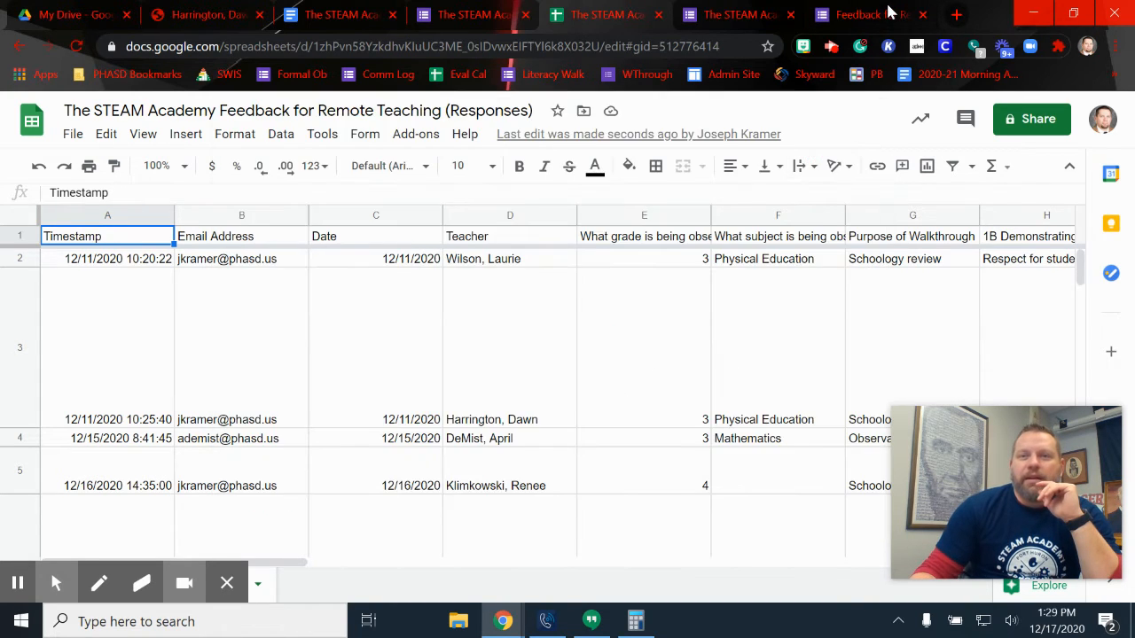
In the feedback form, replace the Teacher's Email answer with your own autofilled address and submit
left_click(889, 14)
scroll(407, 337, "down", 3)
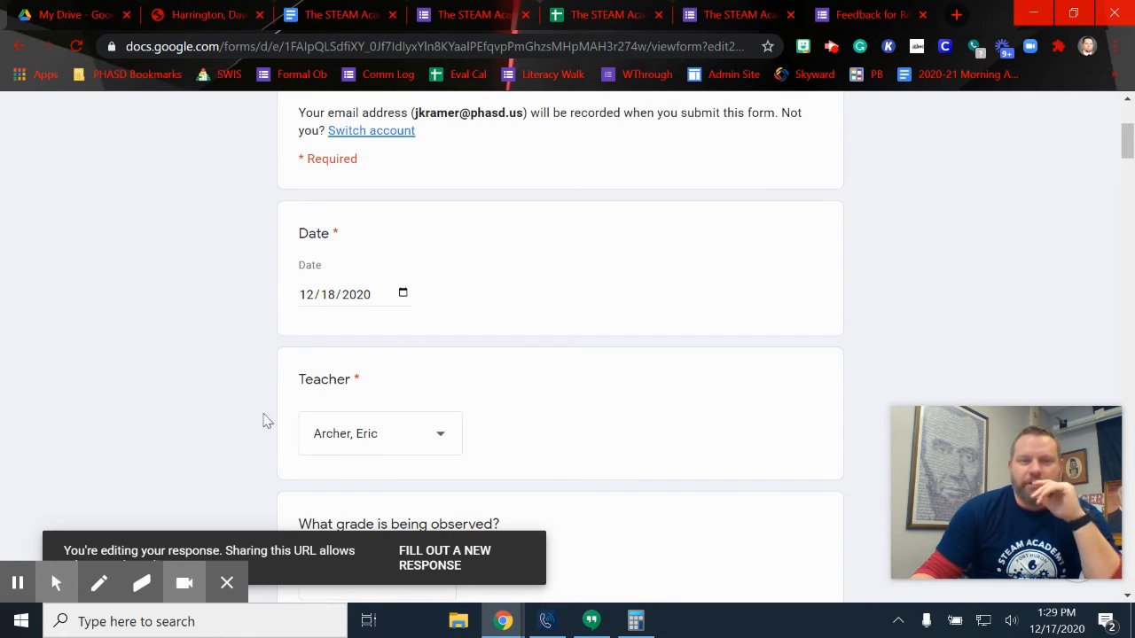
scroll(228, 380, "down", 10)
scroll(286, 383, "down", 20)
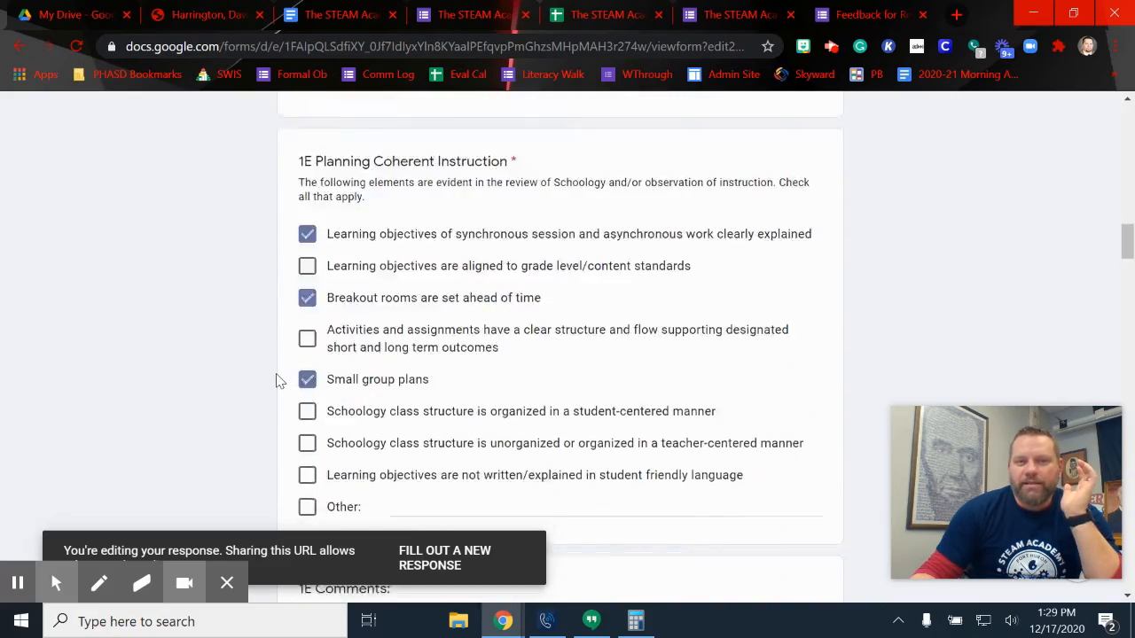
scroll(328, 380, "down", 20)
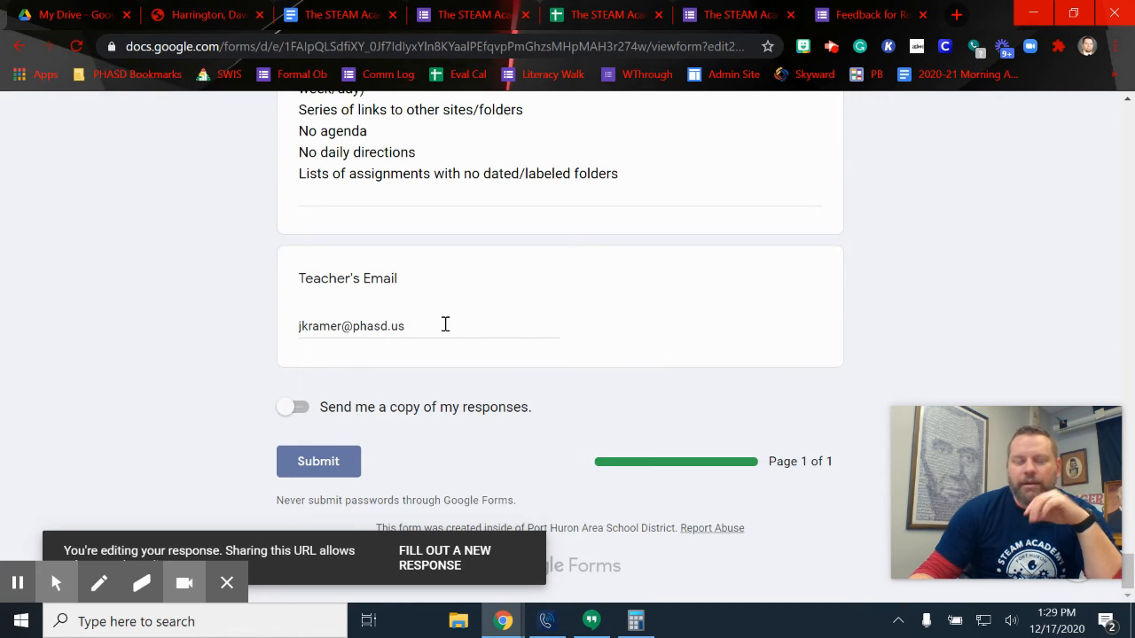
left_click_drag(444, 328, 260, 342)
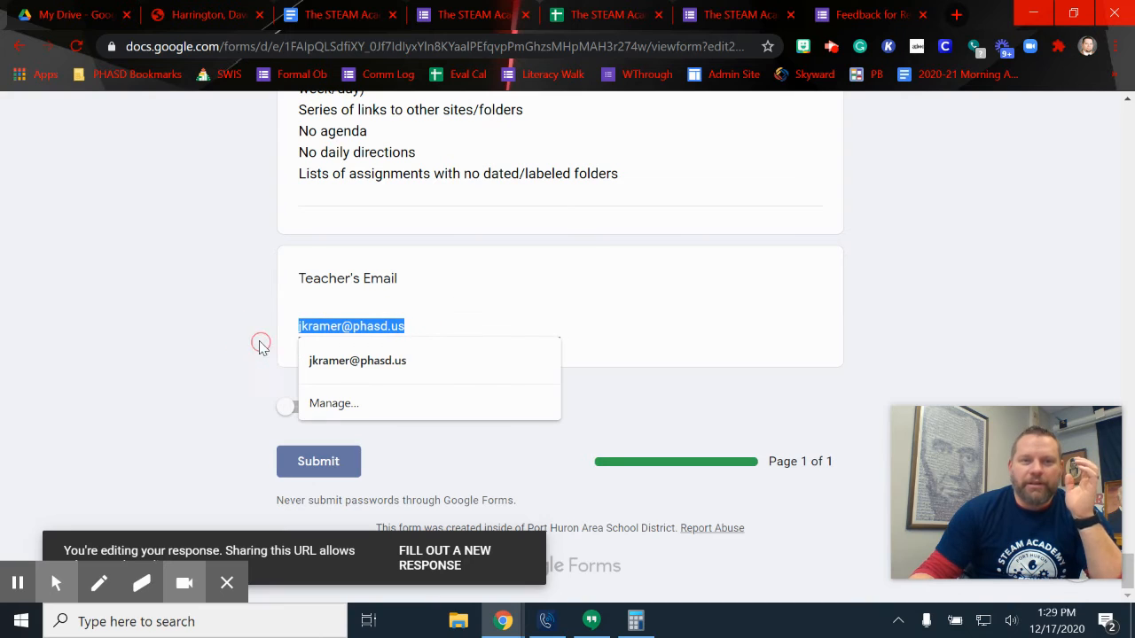
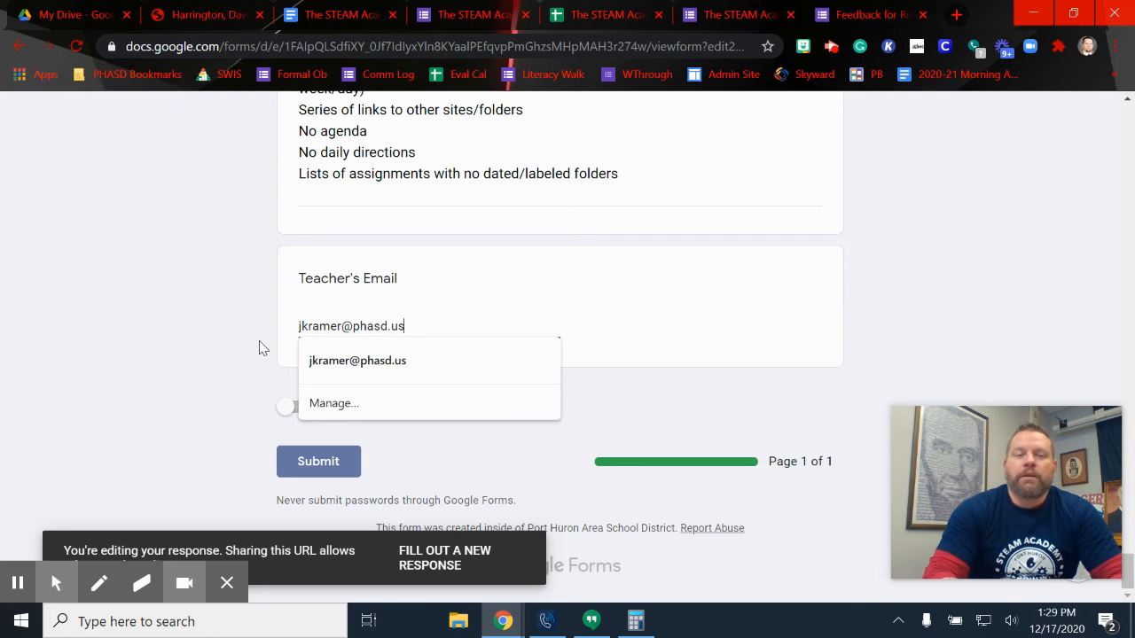
left_click(408, 358)
left_click(311, 460)
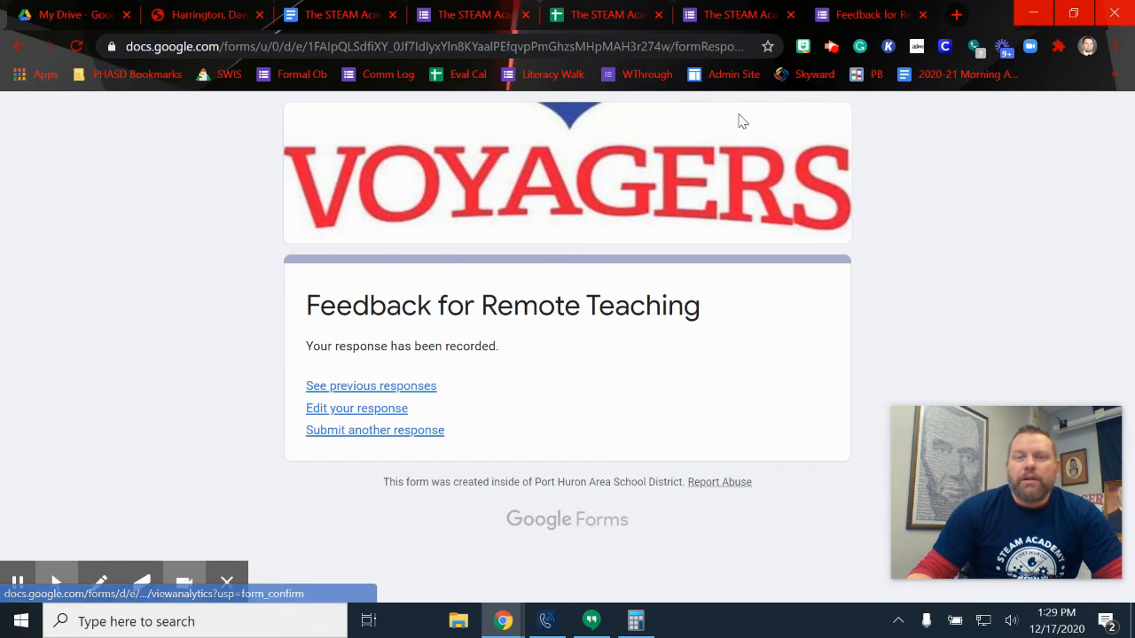
Launch AutoCrat from Add-ons, run the Feedback for Remote Teaching job, and close AutoCrat
left_click(594, 14)
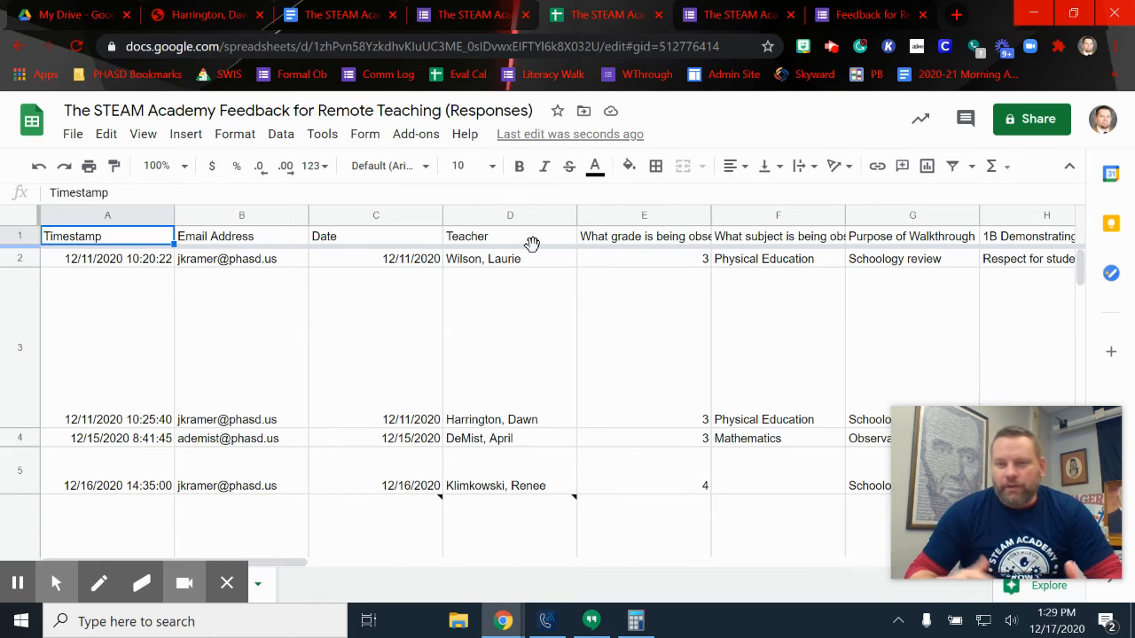
left_click(414, 142)
mouse_move(457, 211)
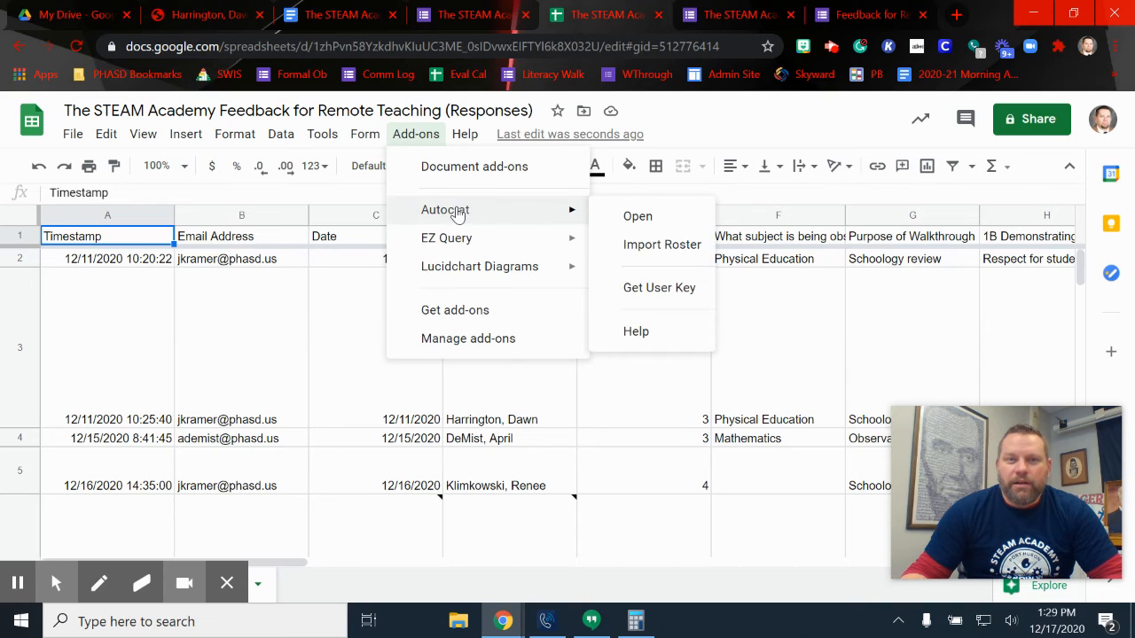
left_click(638, 217)
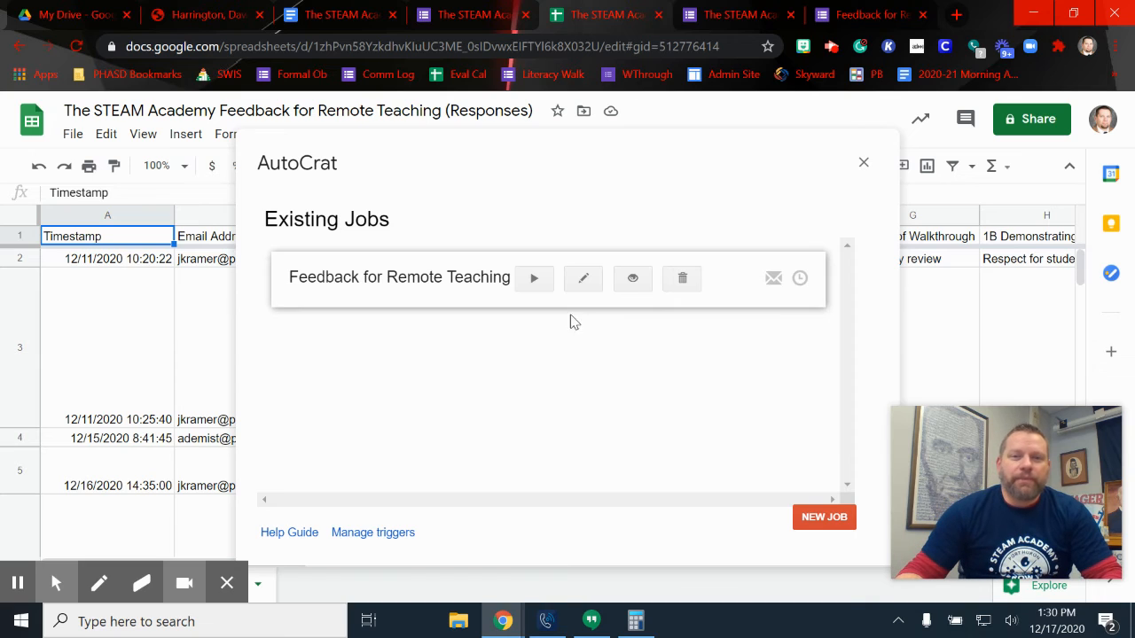
left_click(533, 278)
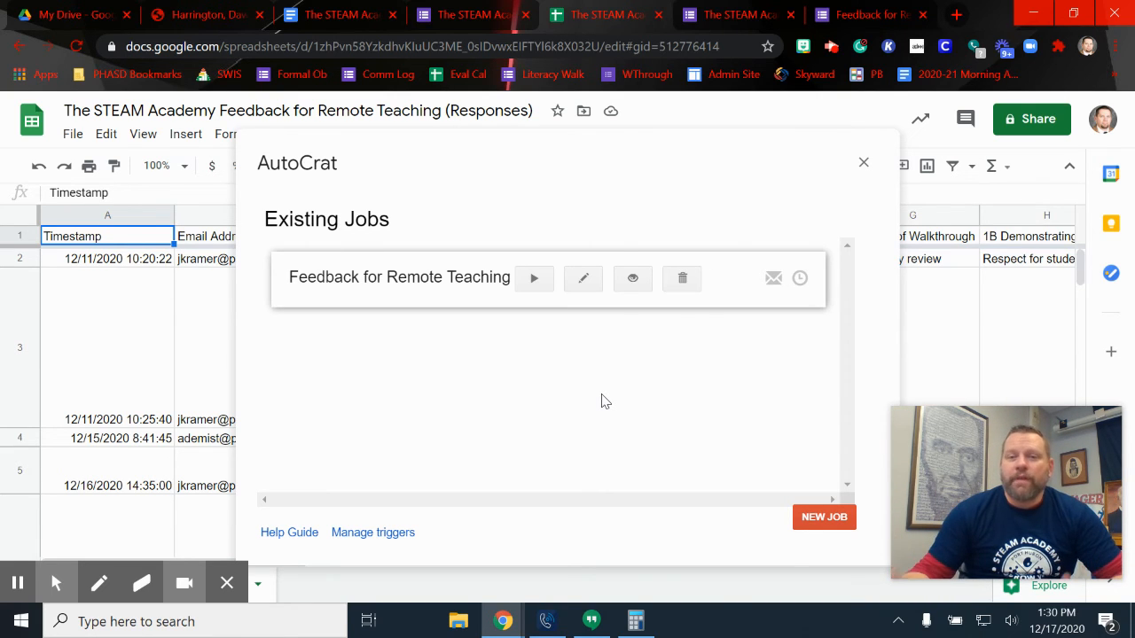
left_click(863, 162)
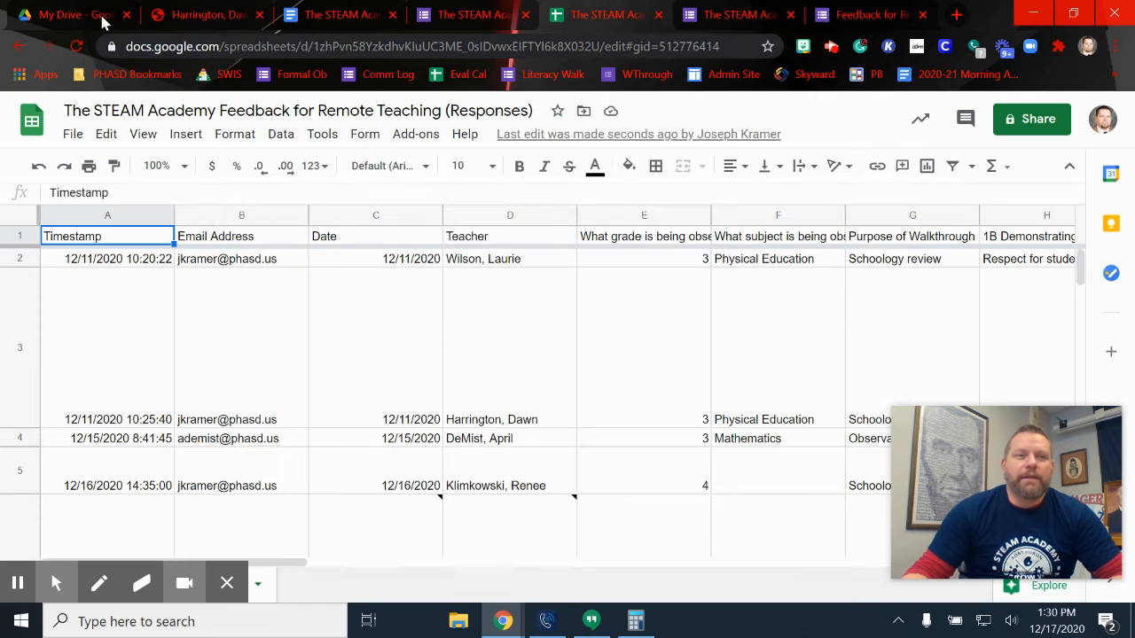
Search Drive for 'remote feedback' and open the Remote Teaching Feedback 2020-21 folder
left_click(102, 18)
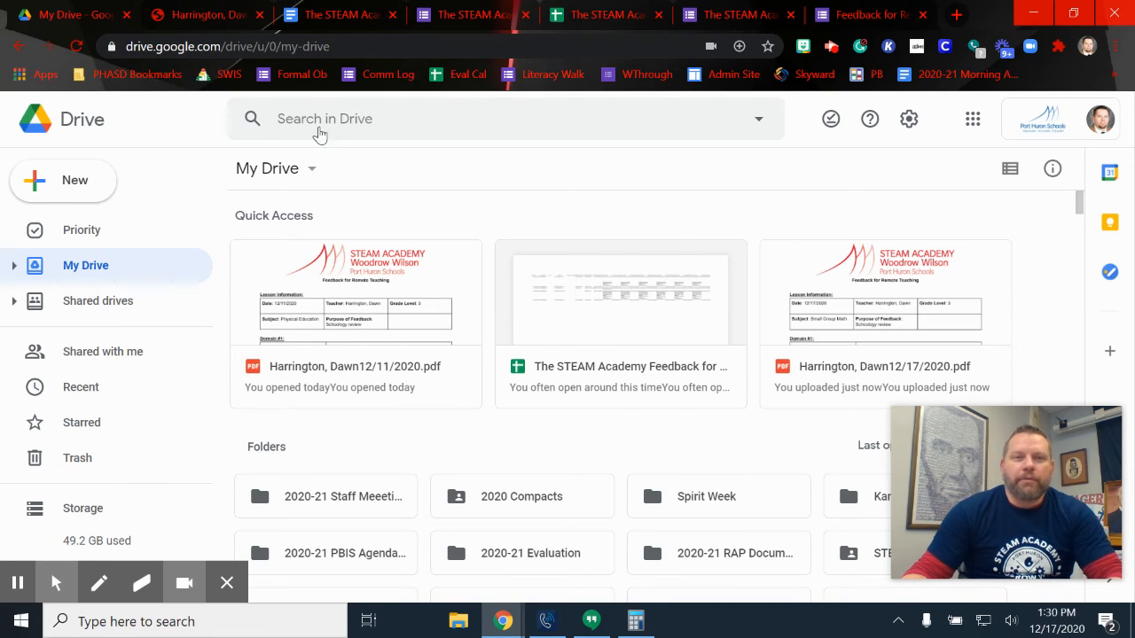
left_click(320, 118)
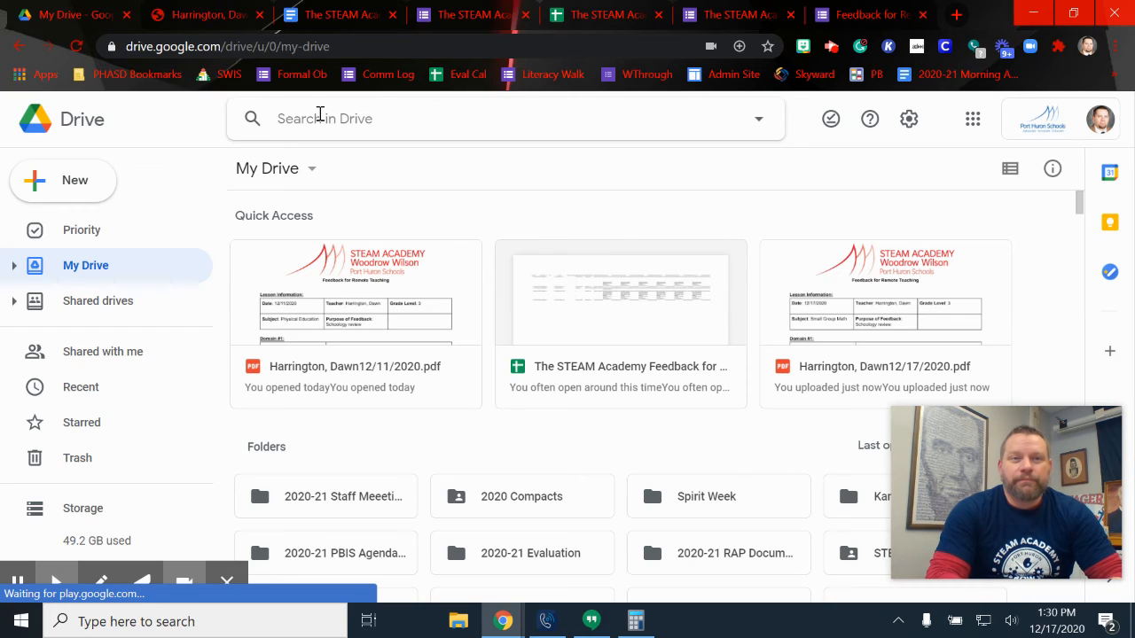
type("remote f")
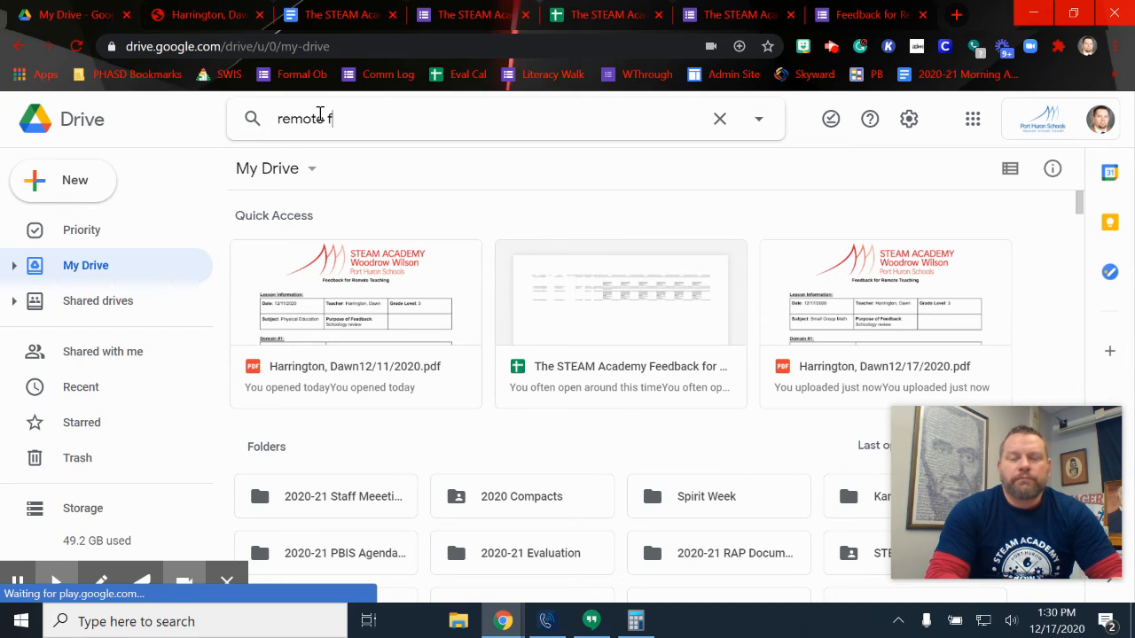
type("eedback")
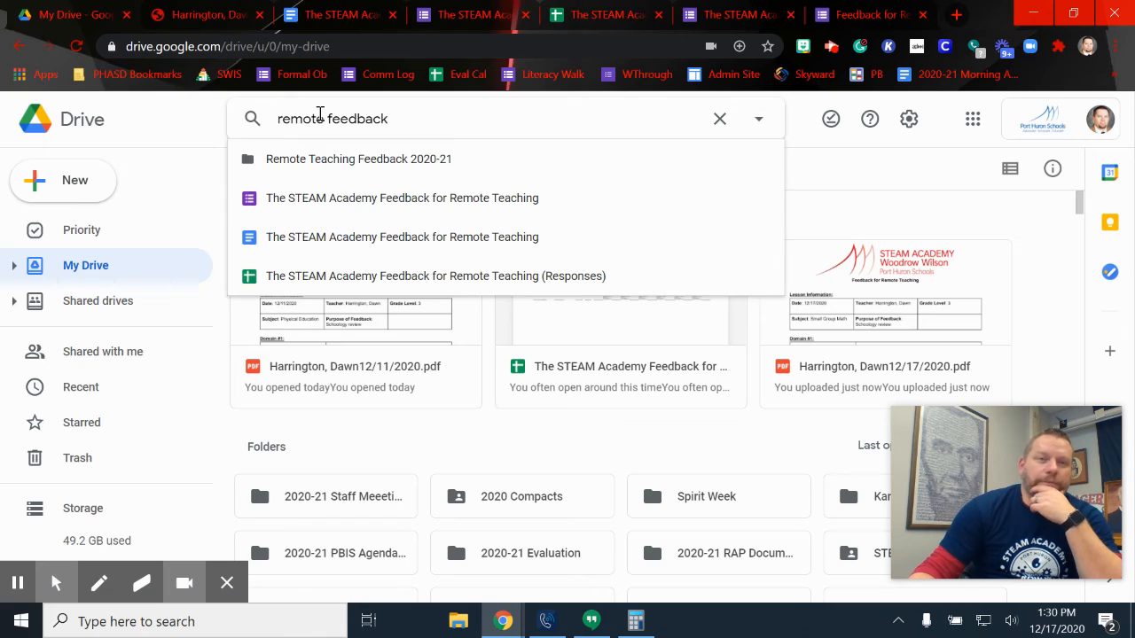
left_click(350, 165)
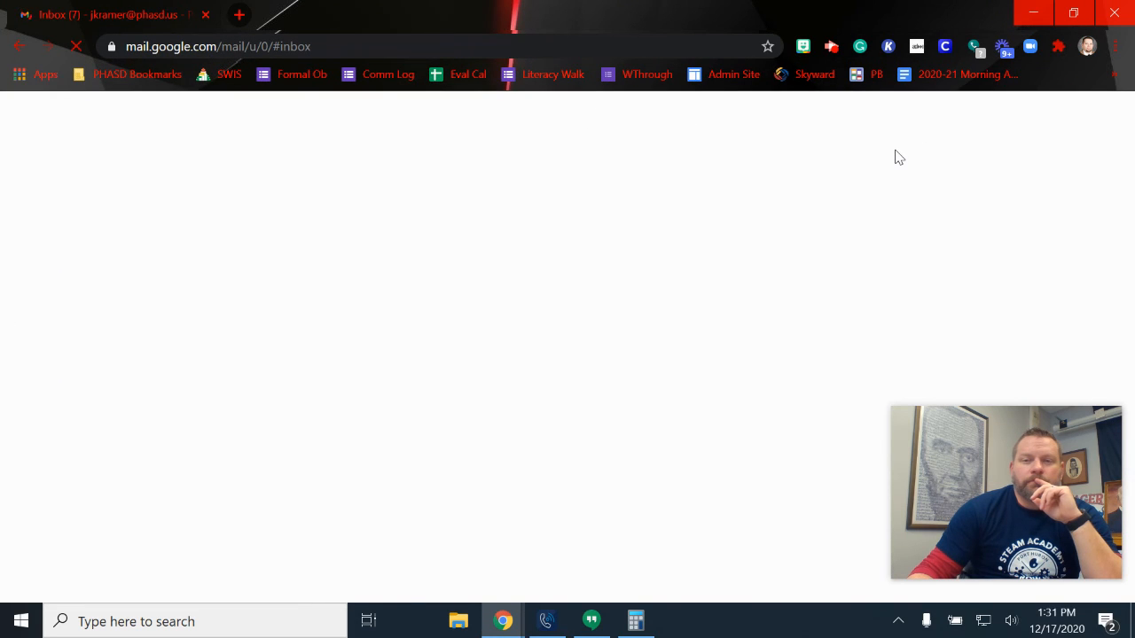
Open the 12/17/2020 feedback email from 'me' and preview its merged feedback PDF attachment
scroll(598, 309, "down", 2)
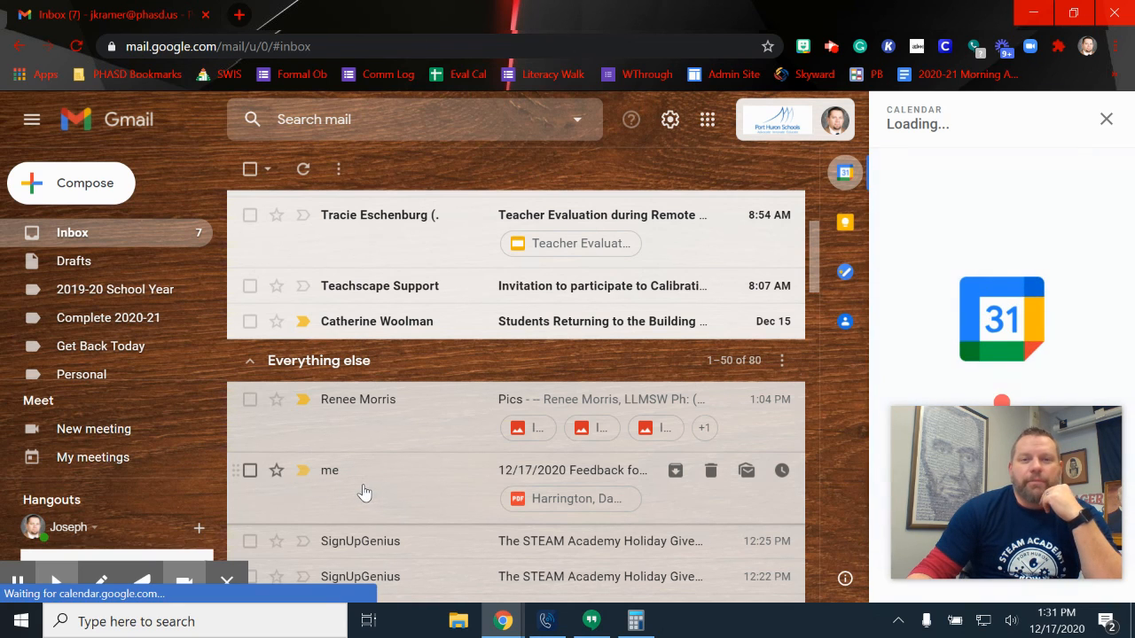
left_click(363, 490)
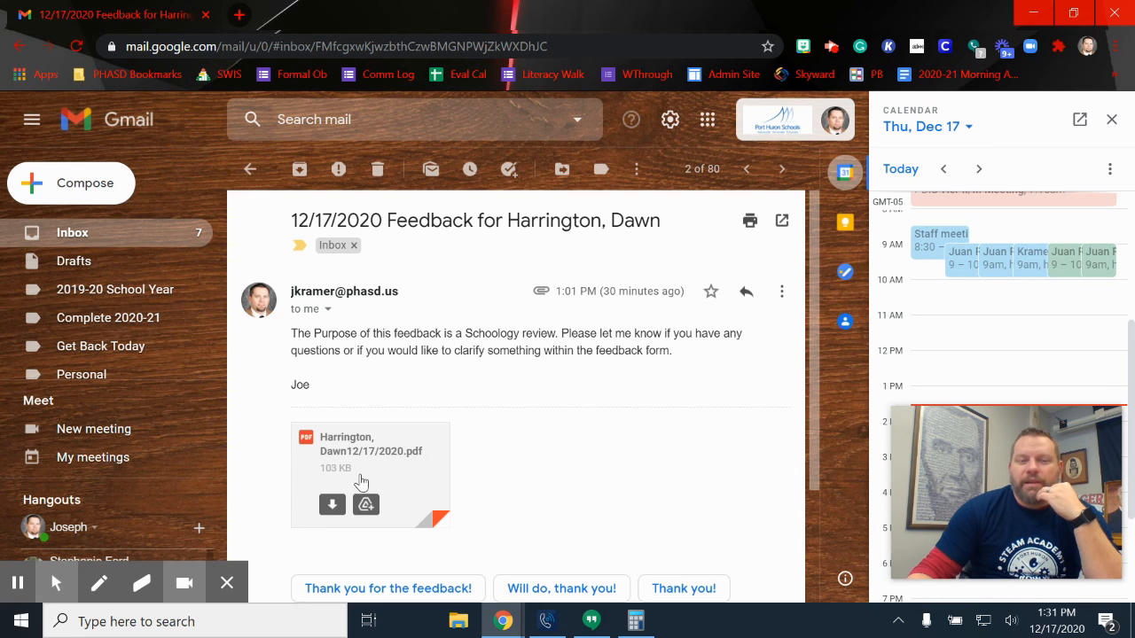
left_click(275, 541)
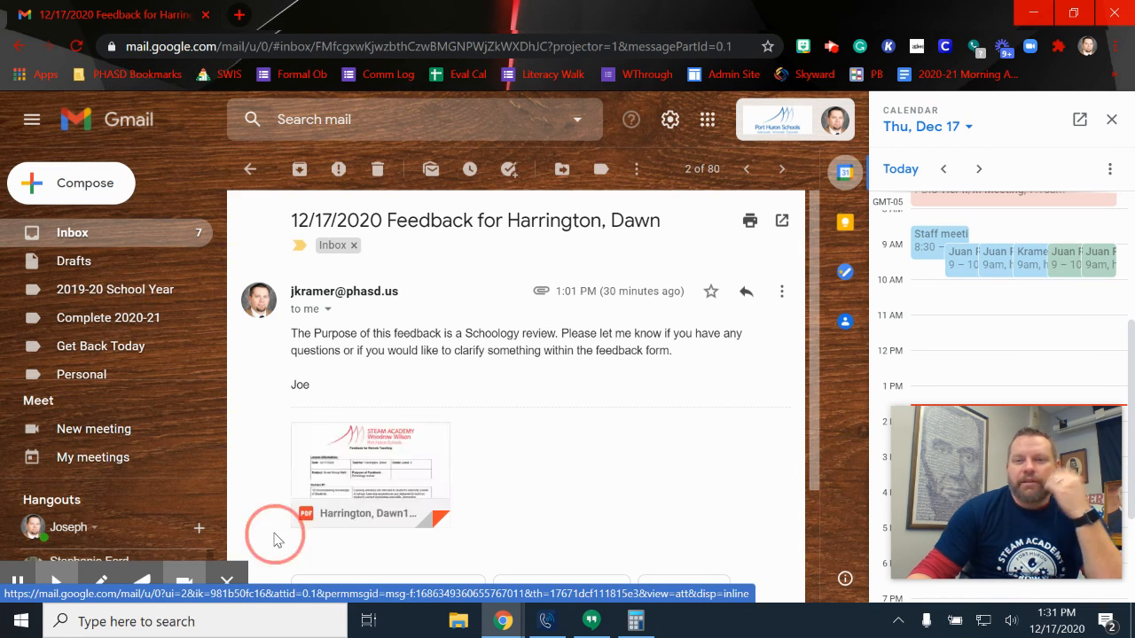